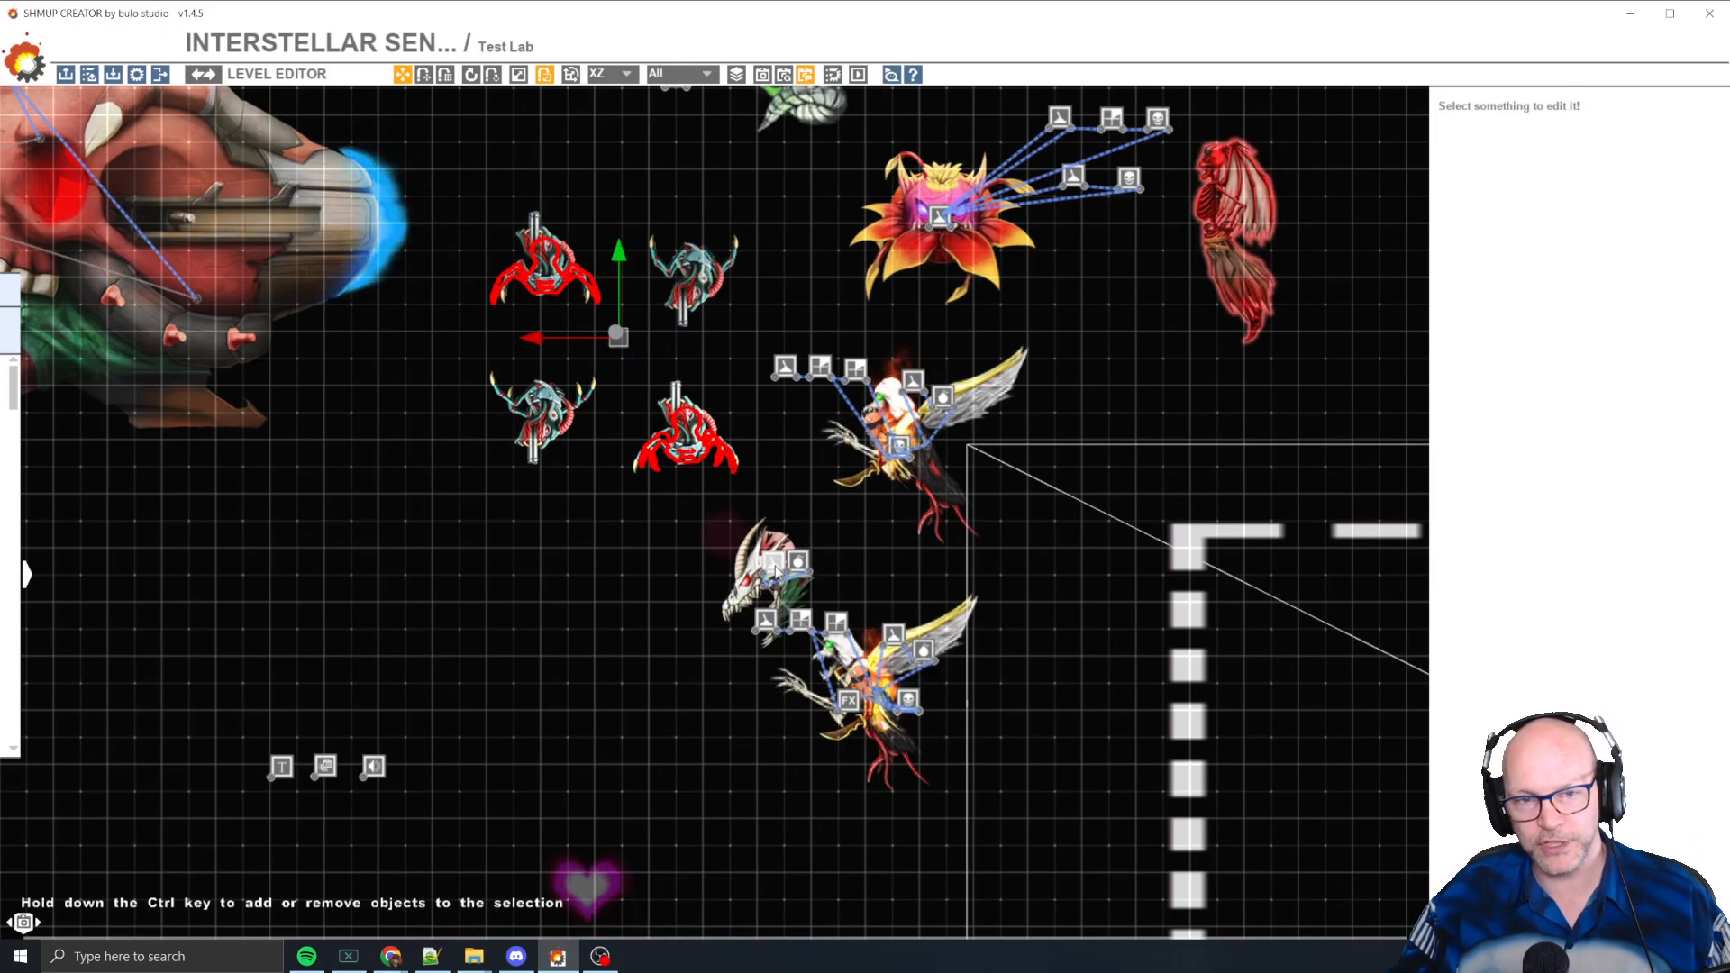
- Move the selected group of four turret enemies diagonally toward the empty area below the large boss and deselect it
{"action": "left_click_drag", "start_coordinate": [616, 338], "coordinate": [535, 447]}
{"action": "left_click", "coordinate": [605, 313]}
- Try moving the lower-right HellTurretCrawler away from the other three turret enemies, and undo that move
{"action": "left_click", "coordinate": [603, 563]}
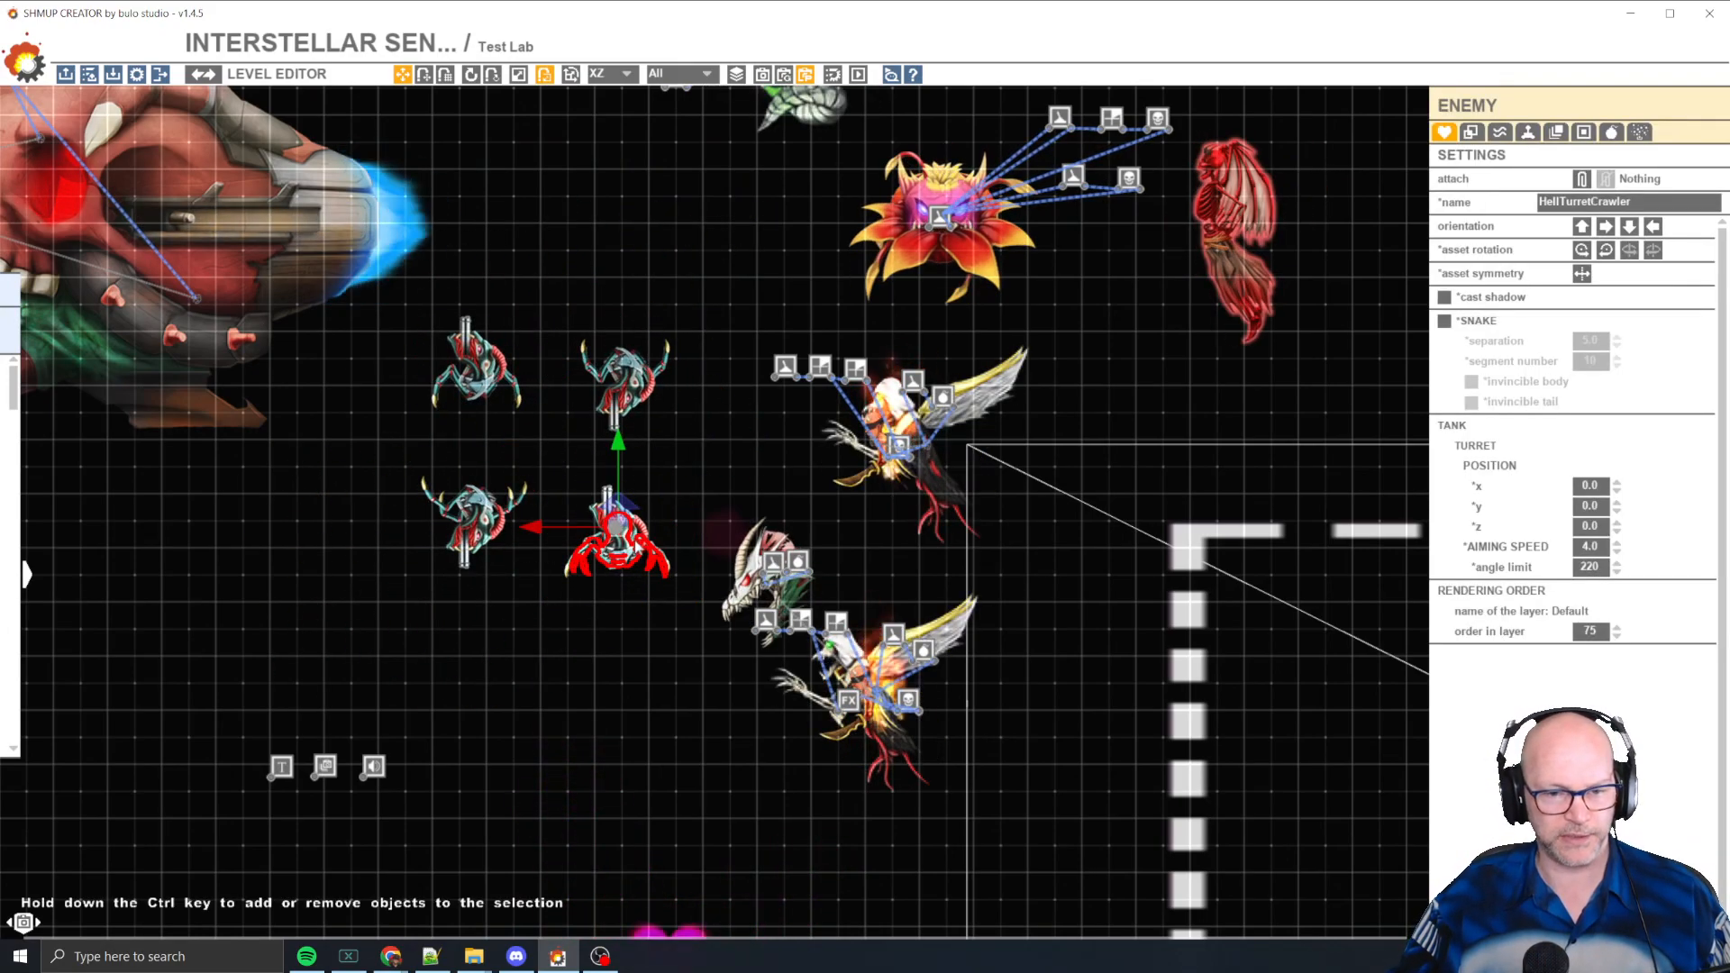
{"action": "left_click_drag", "start_coordinate": [604, 563], "coordinate": [371, 734]}
{"action": "key", "text": "ctrl+z"}
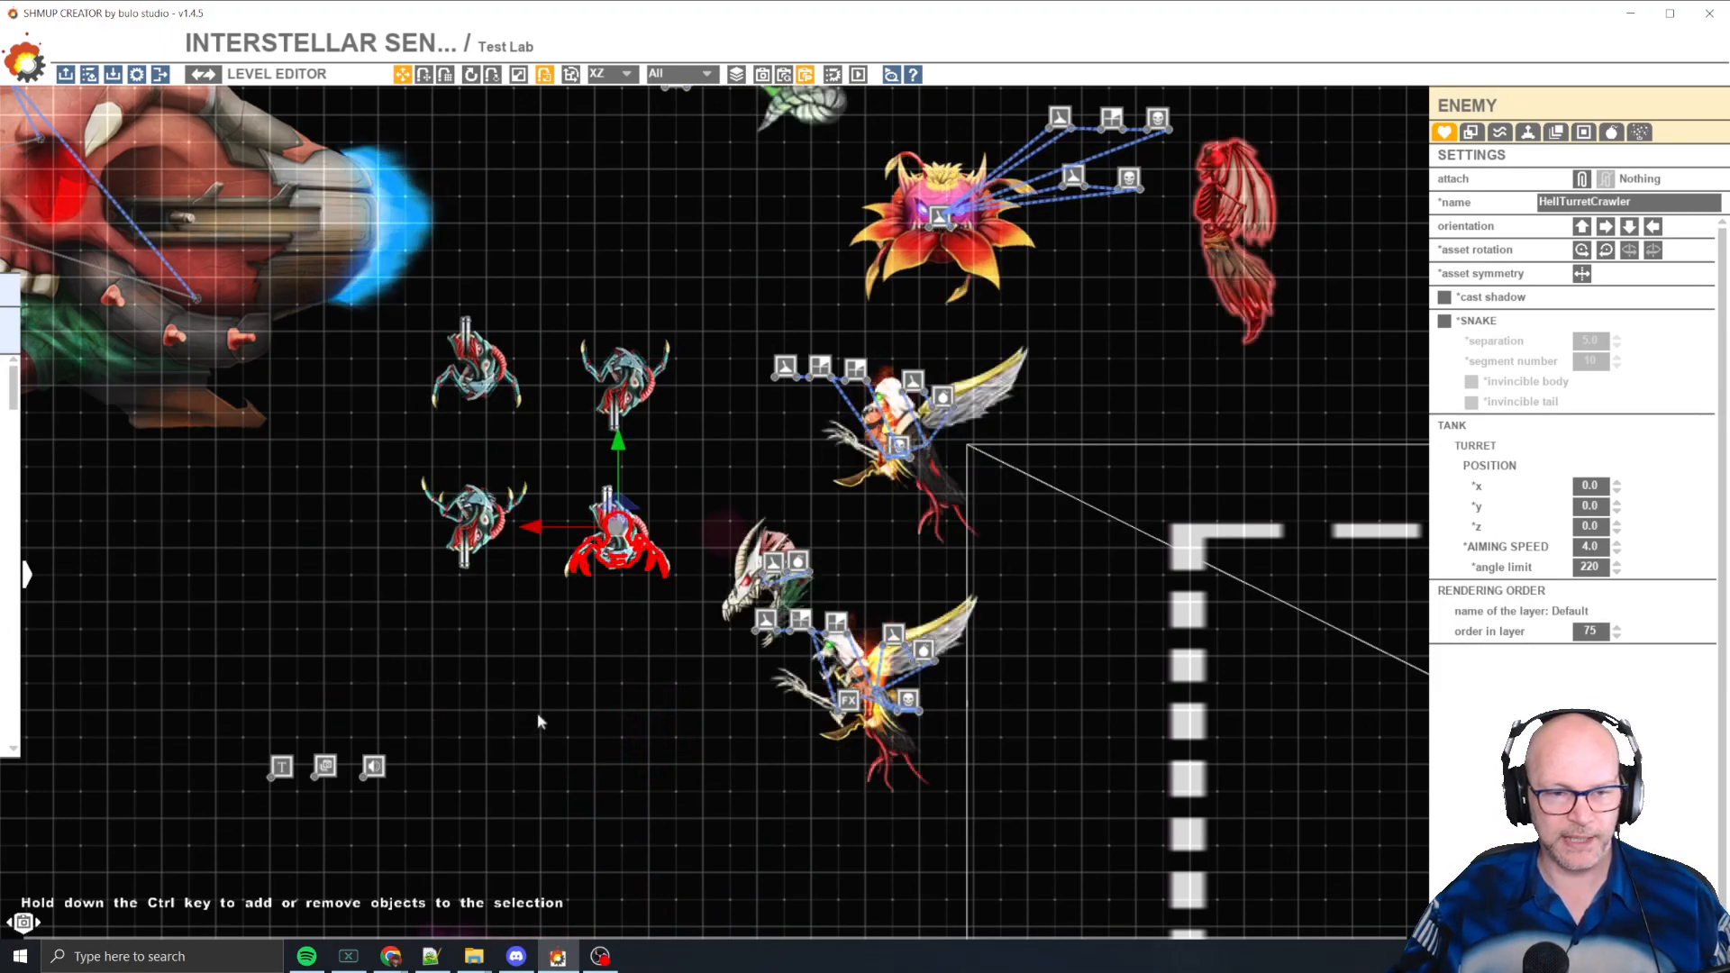
- Select the turret enemies as one group, from HellTurret_128x128 to the lower-right HellTurretCrawler, and move them inside the white dashed frame
{"action": "scroll", "coordinate": [537, 714], "scroll_direction": "down", "scroll_amount": 2}
{"action": "middle_click_drag", "start_coordinate": [537, 714], "coordinate": [564, 516]}
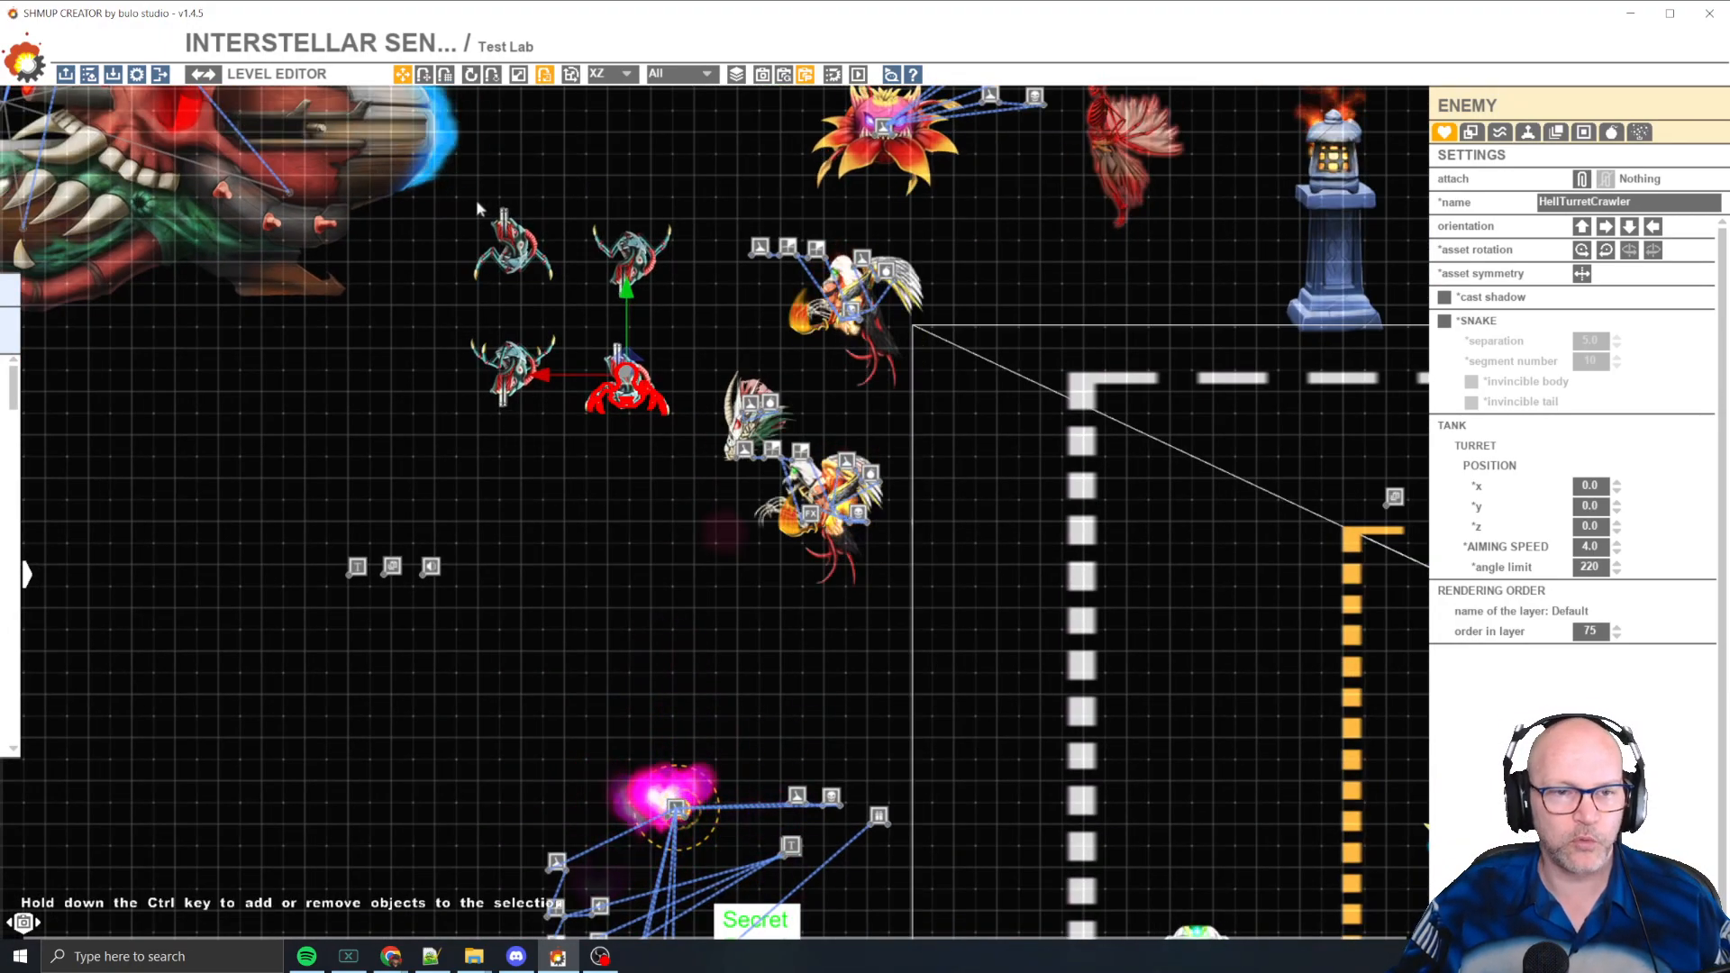
{"action": "left_click_drag", "start_coordinate": [453, 224], "coordinate": [664, 444]}
{"action": "left_click", "coordinate": [564, 454]}
{"action": "left_click", "coordinate": [512, 248]}
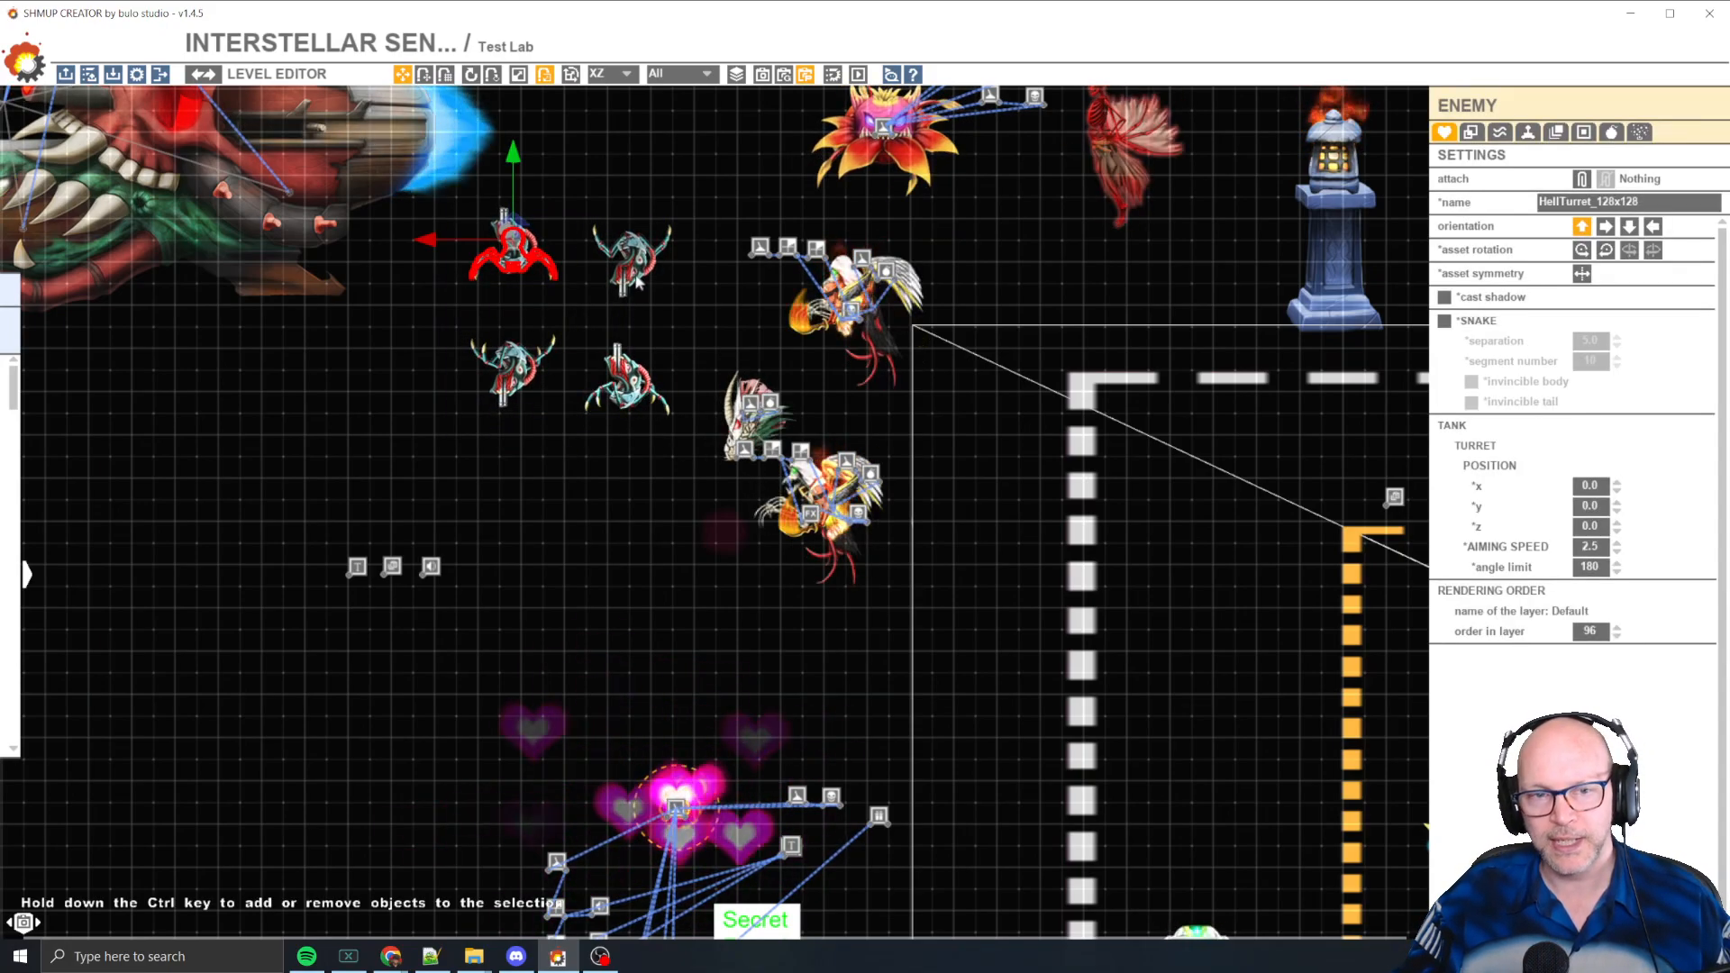
{"action": "left_click", "coordinate": [616, 377], "text": "ctrl"}
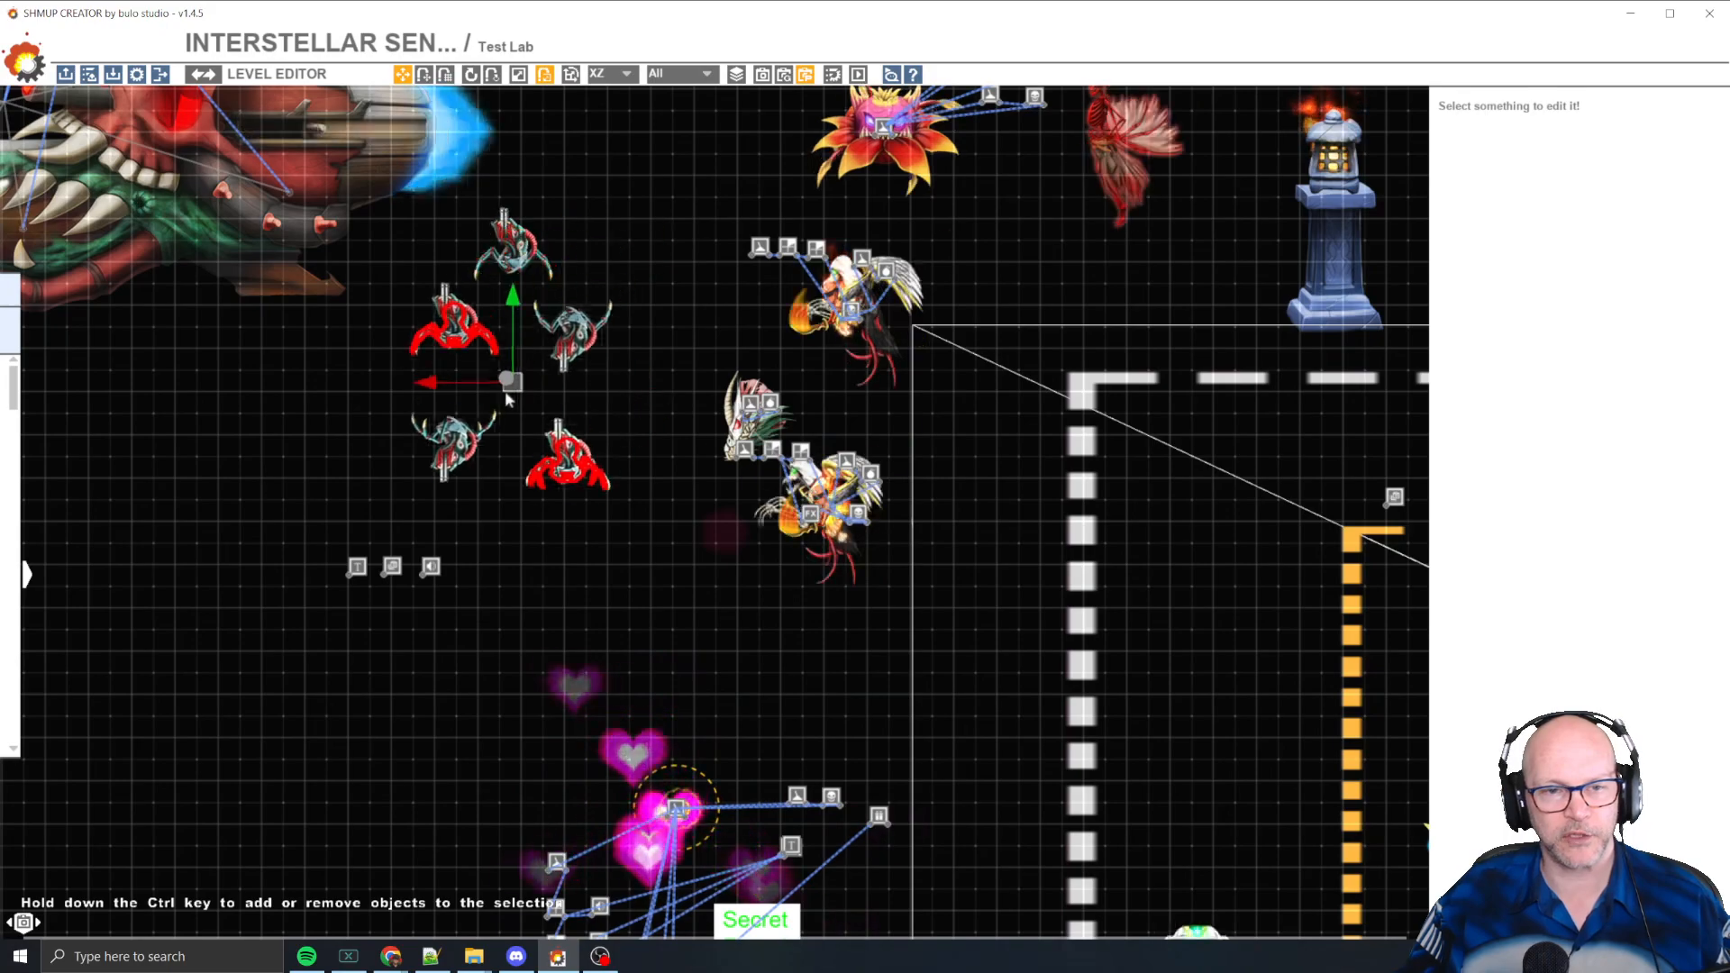
{"action": "left_click_drag", "start_coordinate": [541, 307], "coordinate": [524, 427]}
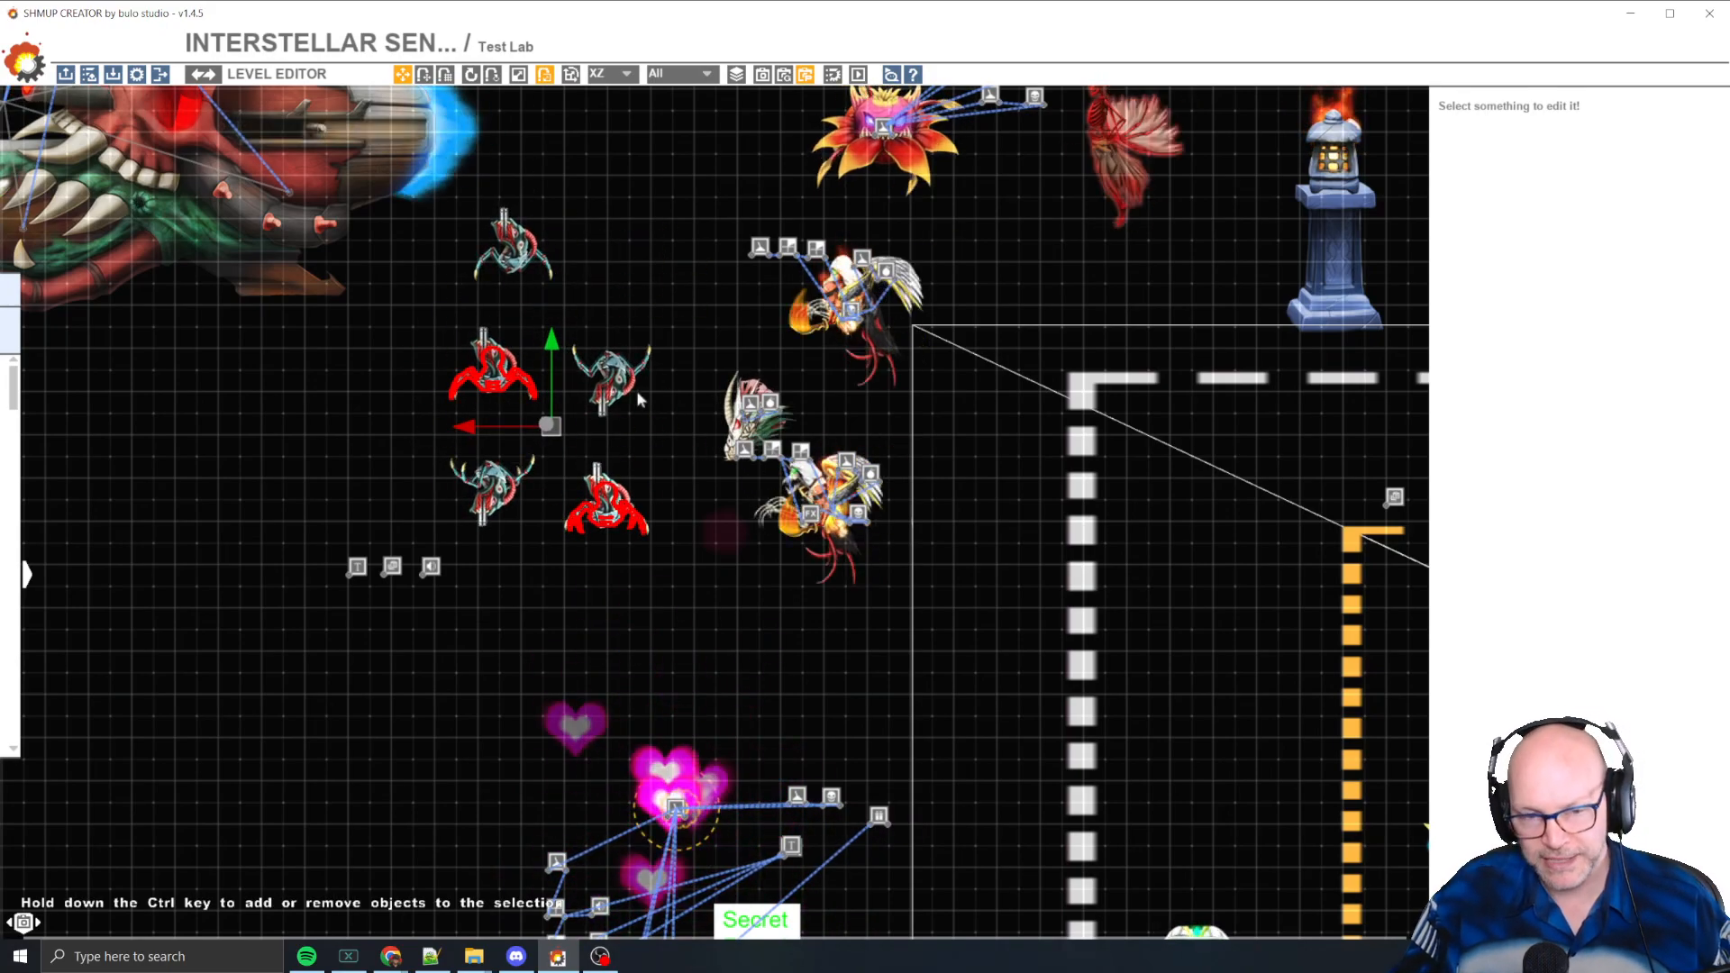
{"action": "left_click_drag", "start_coordinate": [572, 418], "coordinate": [1186, 575]}
- Select only the two turret enemies nearest the orange dashed frame and shift them slightly closer to it
{"action": "middle_click_drag", "start_coordinate": [1289, 618], "coordinate": [745, 471]}
{"action": "left_click", "coordinate": [820, 483]}
{"action": "left_click", "coordinate": [745, 410]}
{"action": "left_click", "coordinate": [740, 541], "text": "ctrl"}
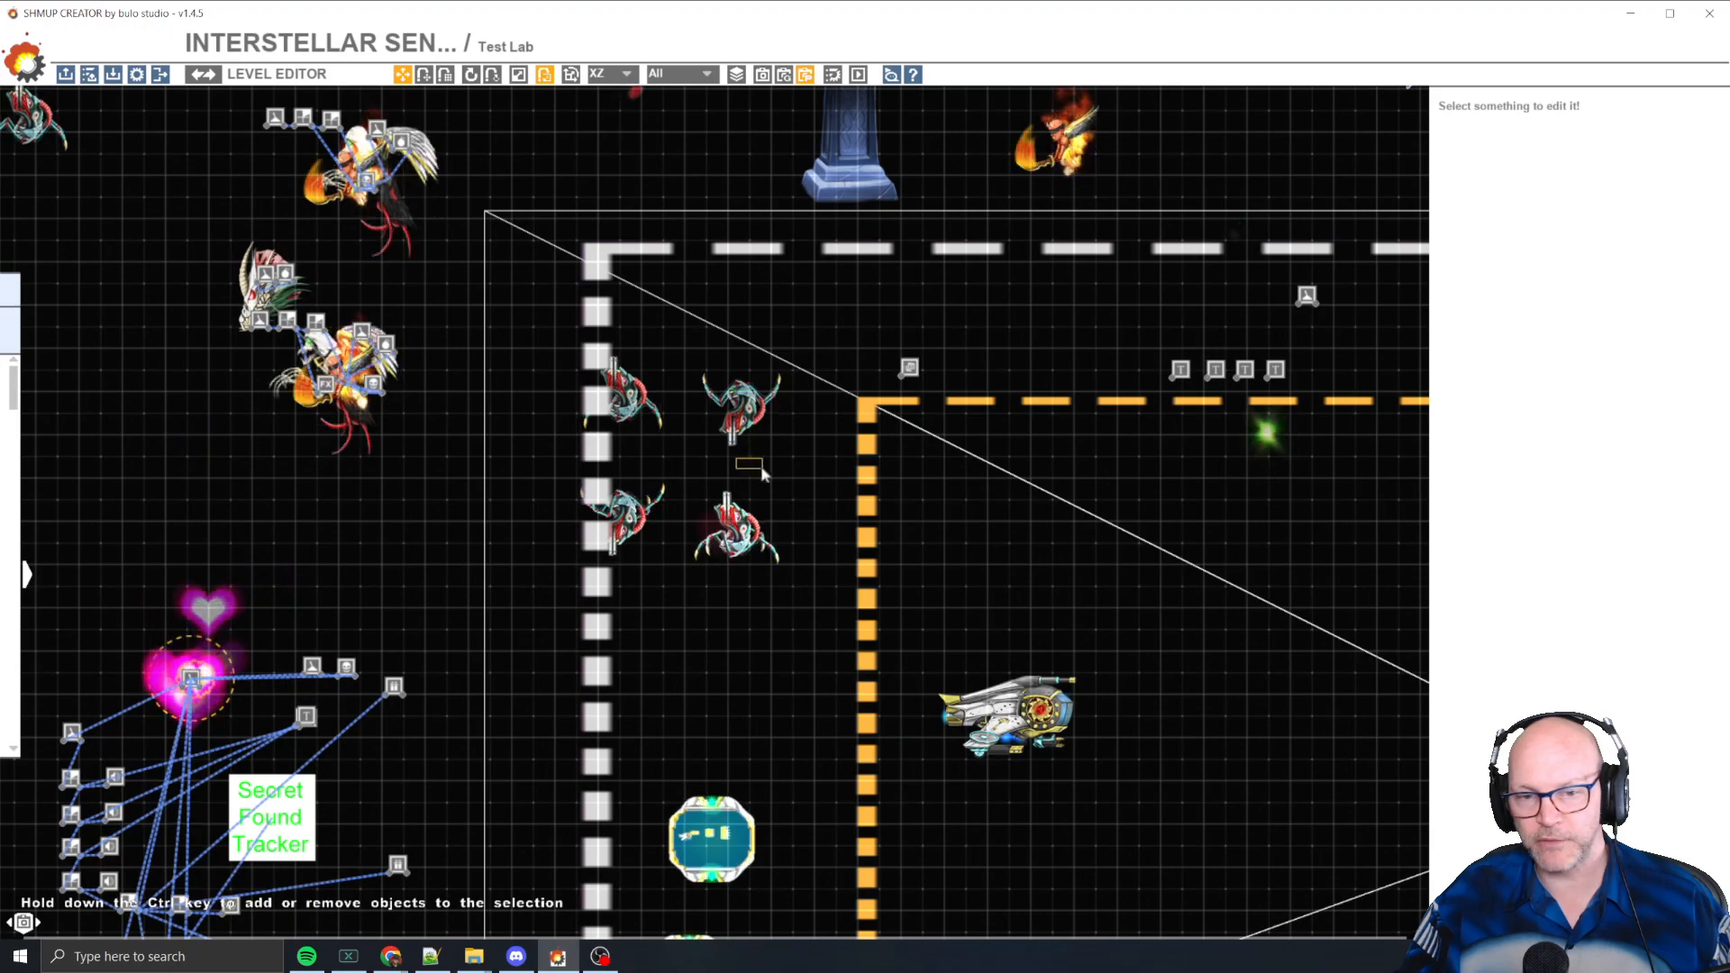
{"action": "left_click", "coordinate": [740, 544], "text": "ctrl"}
{"action": "left_click", "coordinate": [737, 539], "text": "ctrl"}
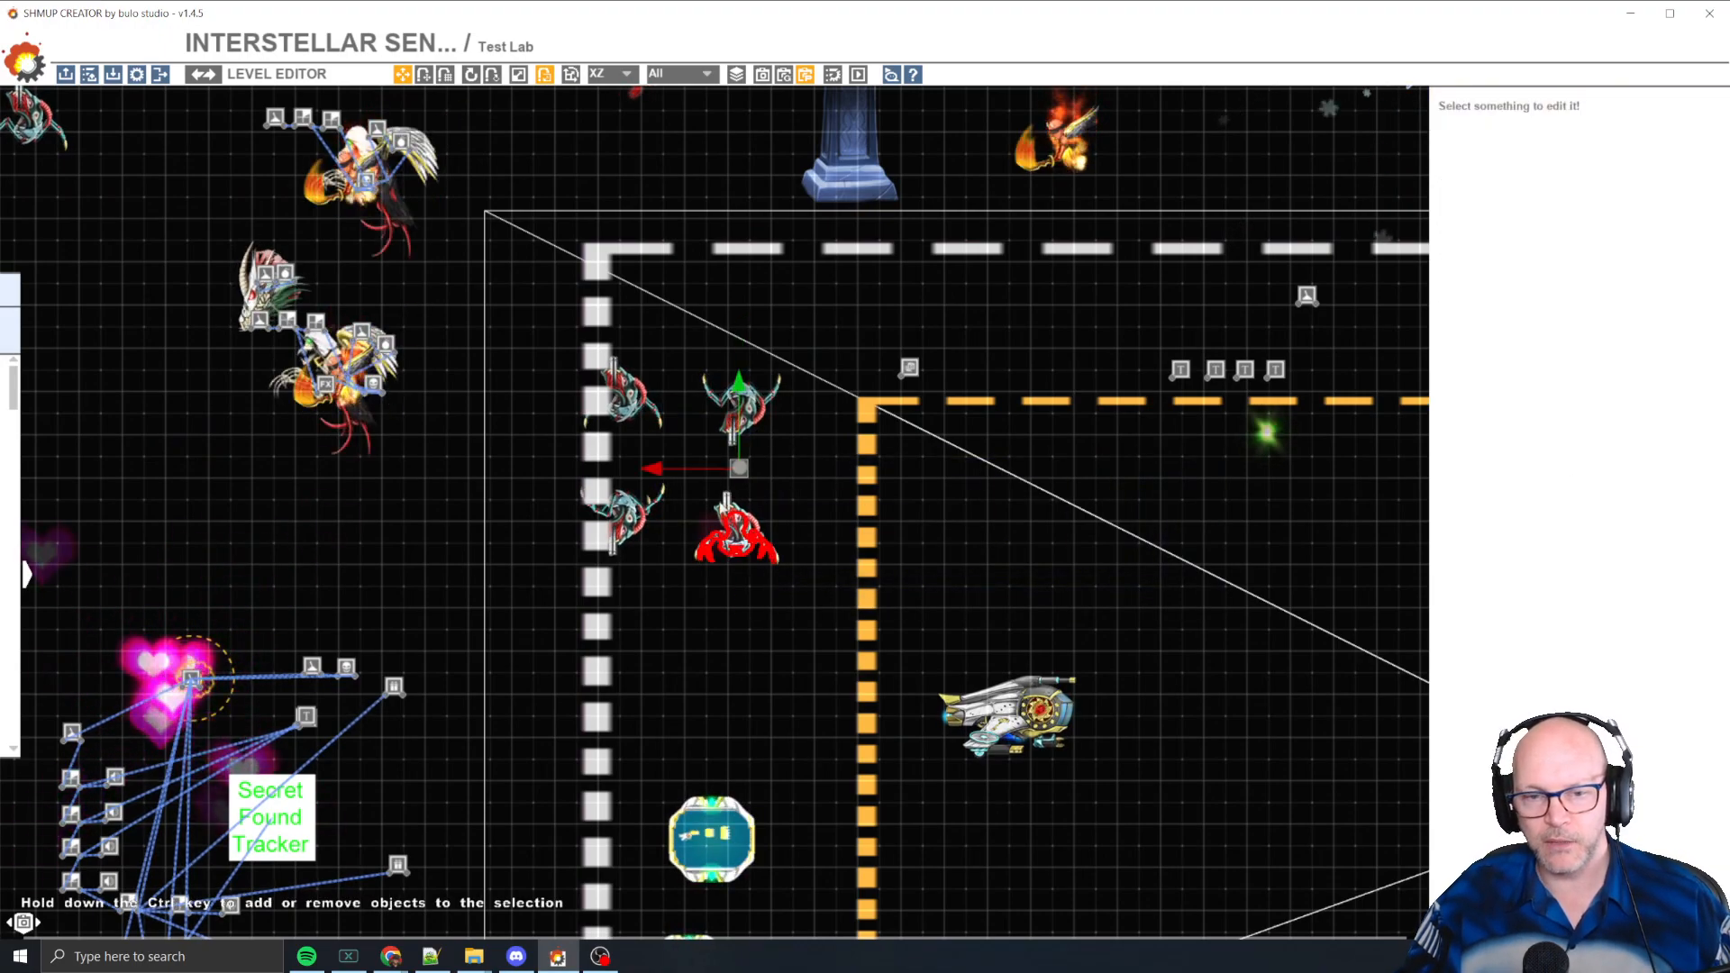
{"action": "left_click_drag", "start_coordinate": [741, 472], "coordinate": [782, 487]}
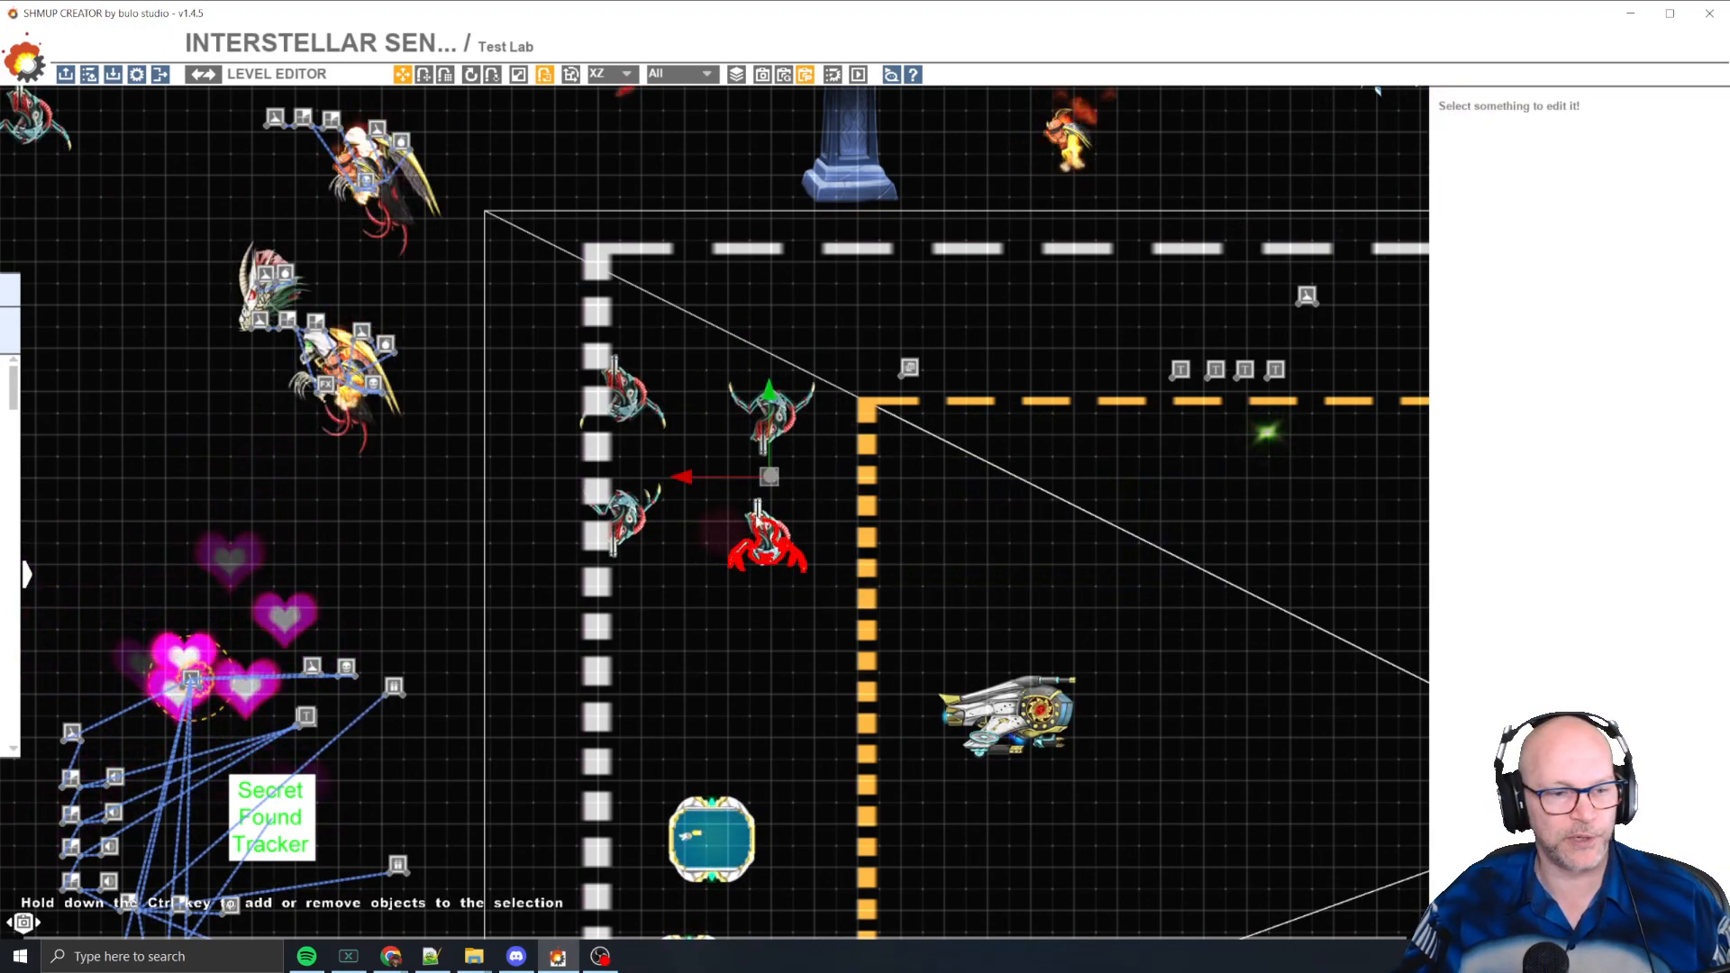
- Switch to the Trello card "SC Tips & Tricks: 5 Quick tips", read the next checklist item, and return to SHMUP Creator
{"action": "middle_click_drag", "start_coordinate": [724, 573], "coordinate": [845, 303]}
{"action": "key", "text": "alt+Tab"}
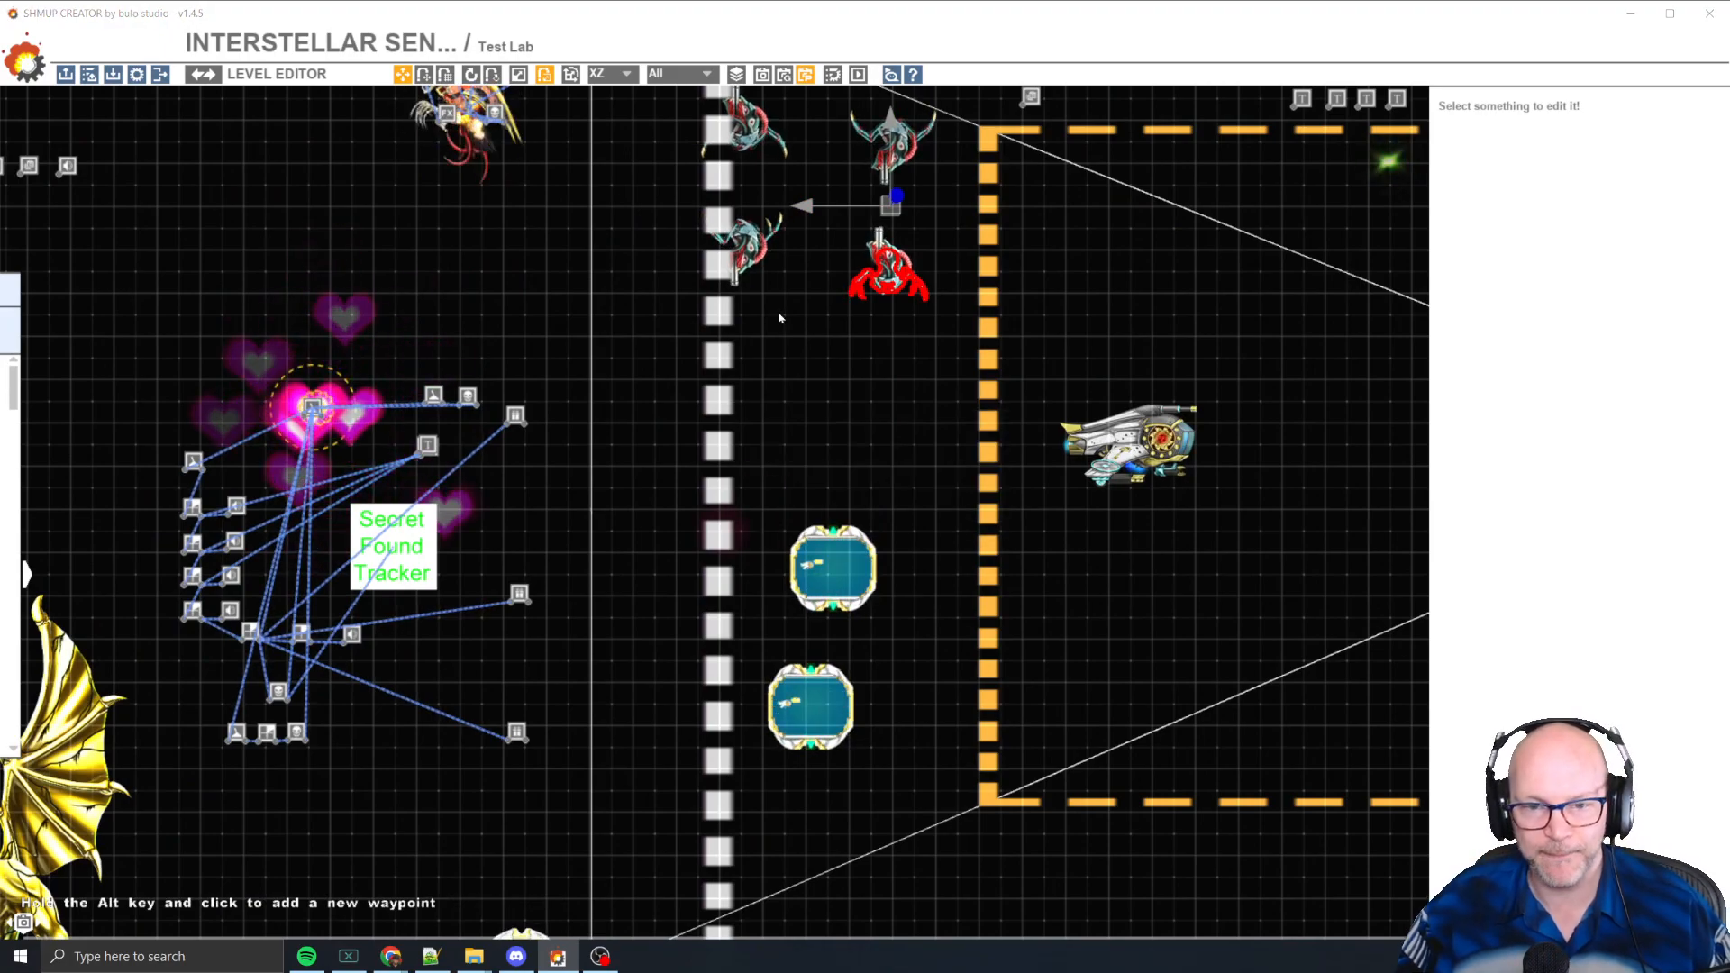
{"action": "key", "text": "alt+Tab"}
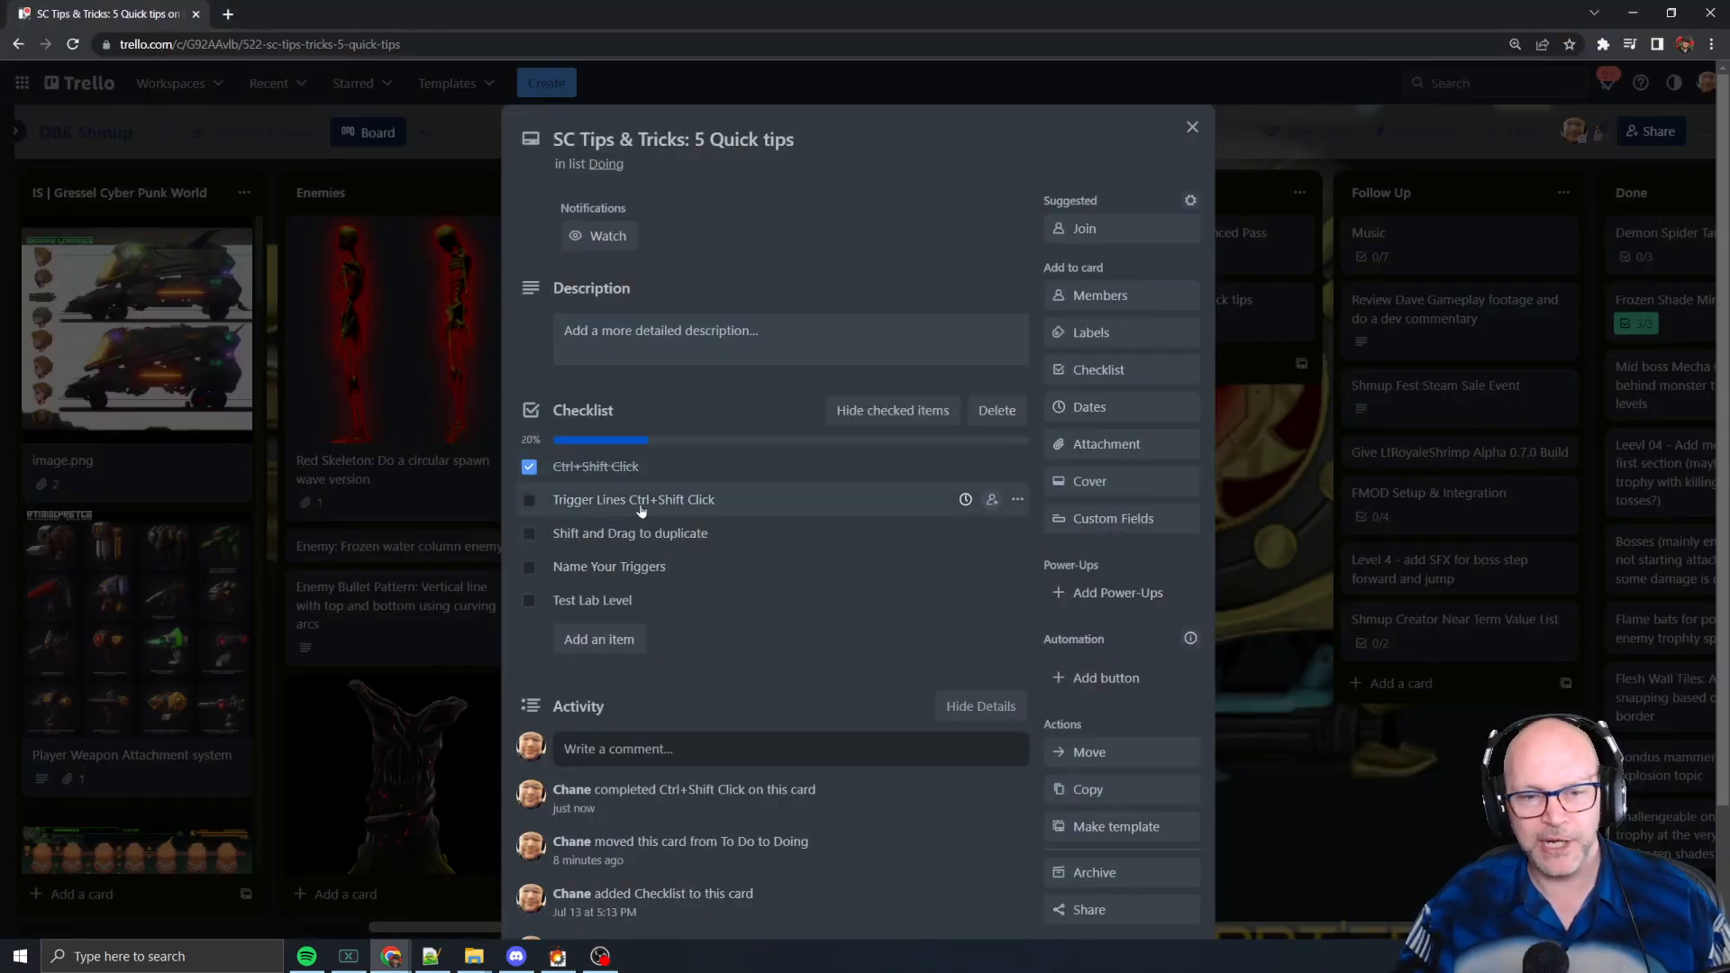
{"action": "key", "text": "alt+Tab"}
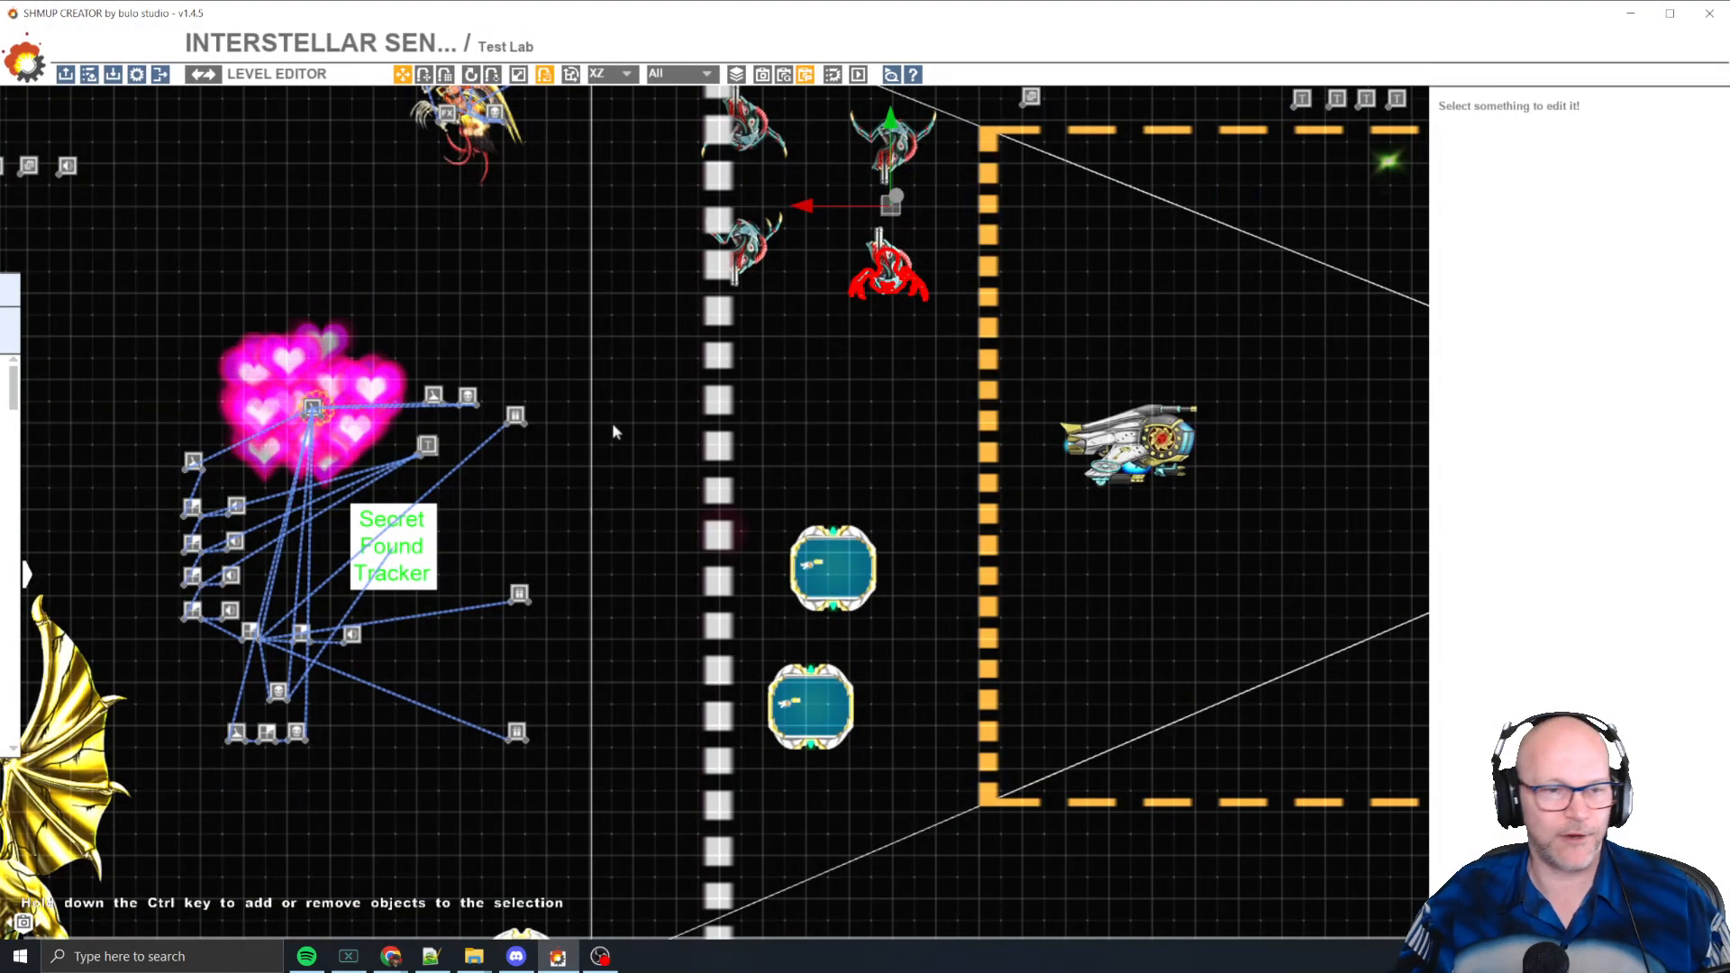
- Load Level 1 Sreevus Island Approach without saving the current Test Lab level
{"action": "scroll", "coordinate": [393, 261], "scroll_direction": "down", "scroll_amount": 5}
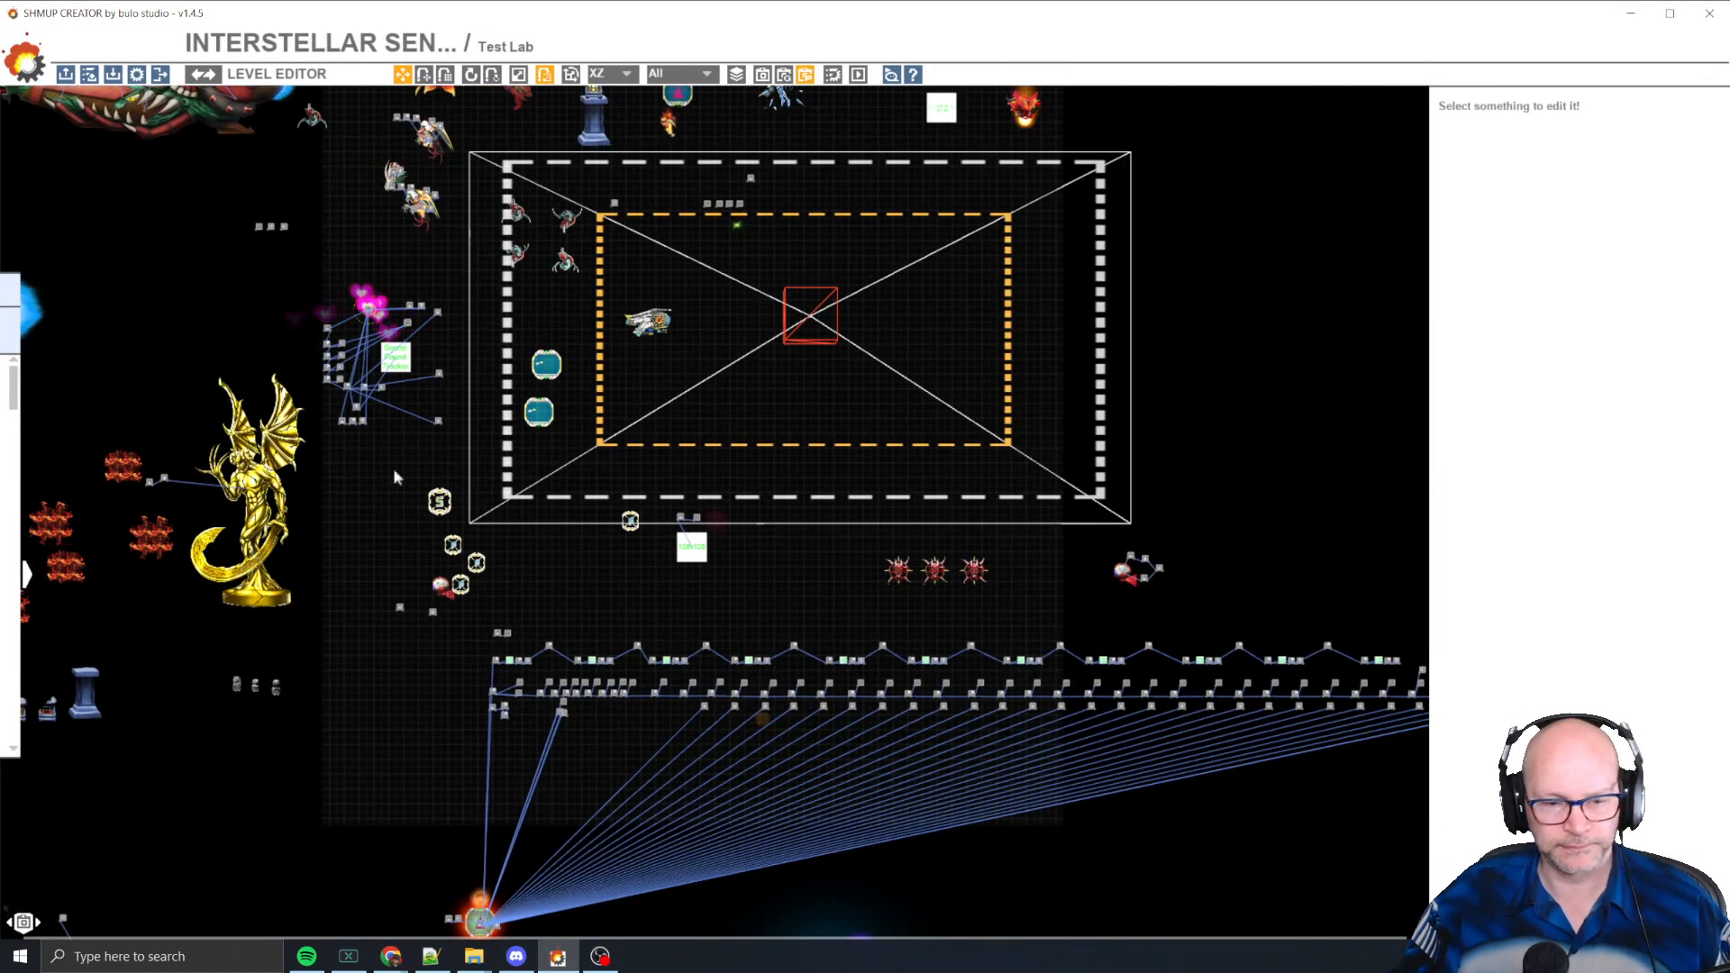
{"action": "left_click", "coordinate": [89, 77]}
{"action": "scroll", "coordinate": [511, 451], "scroll_direction": "down", "scroll_amount": 1}
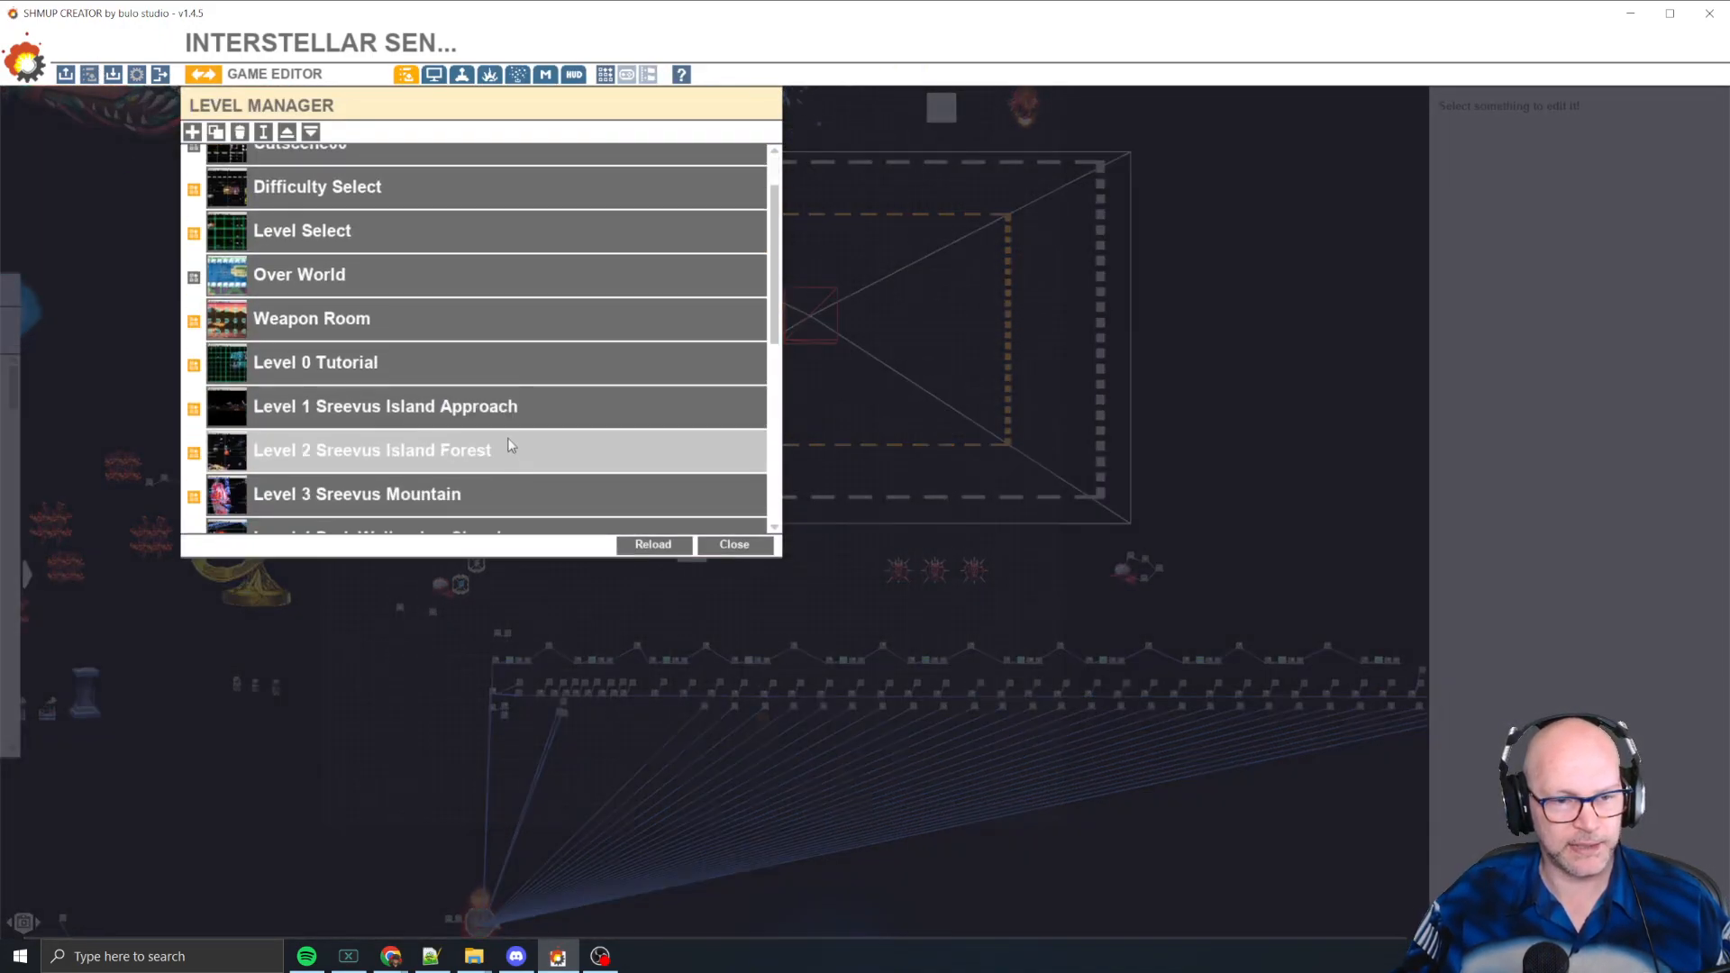
{"action": "left_click", "coordinate": [517, 405]}
{"action": "left_click", "coordinate": [662, 545]}
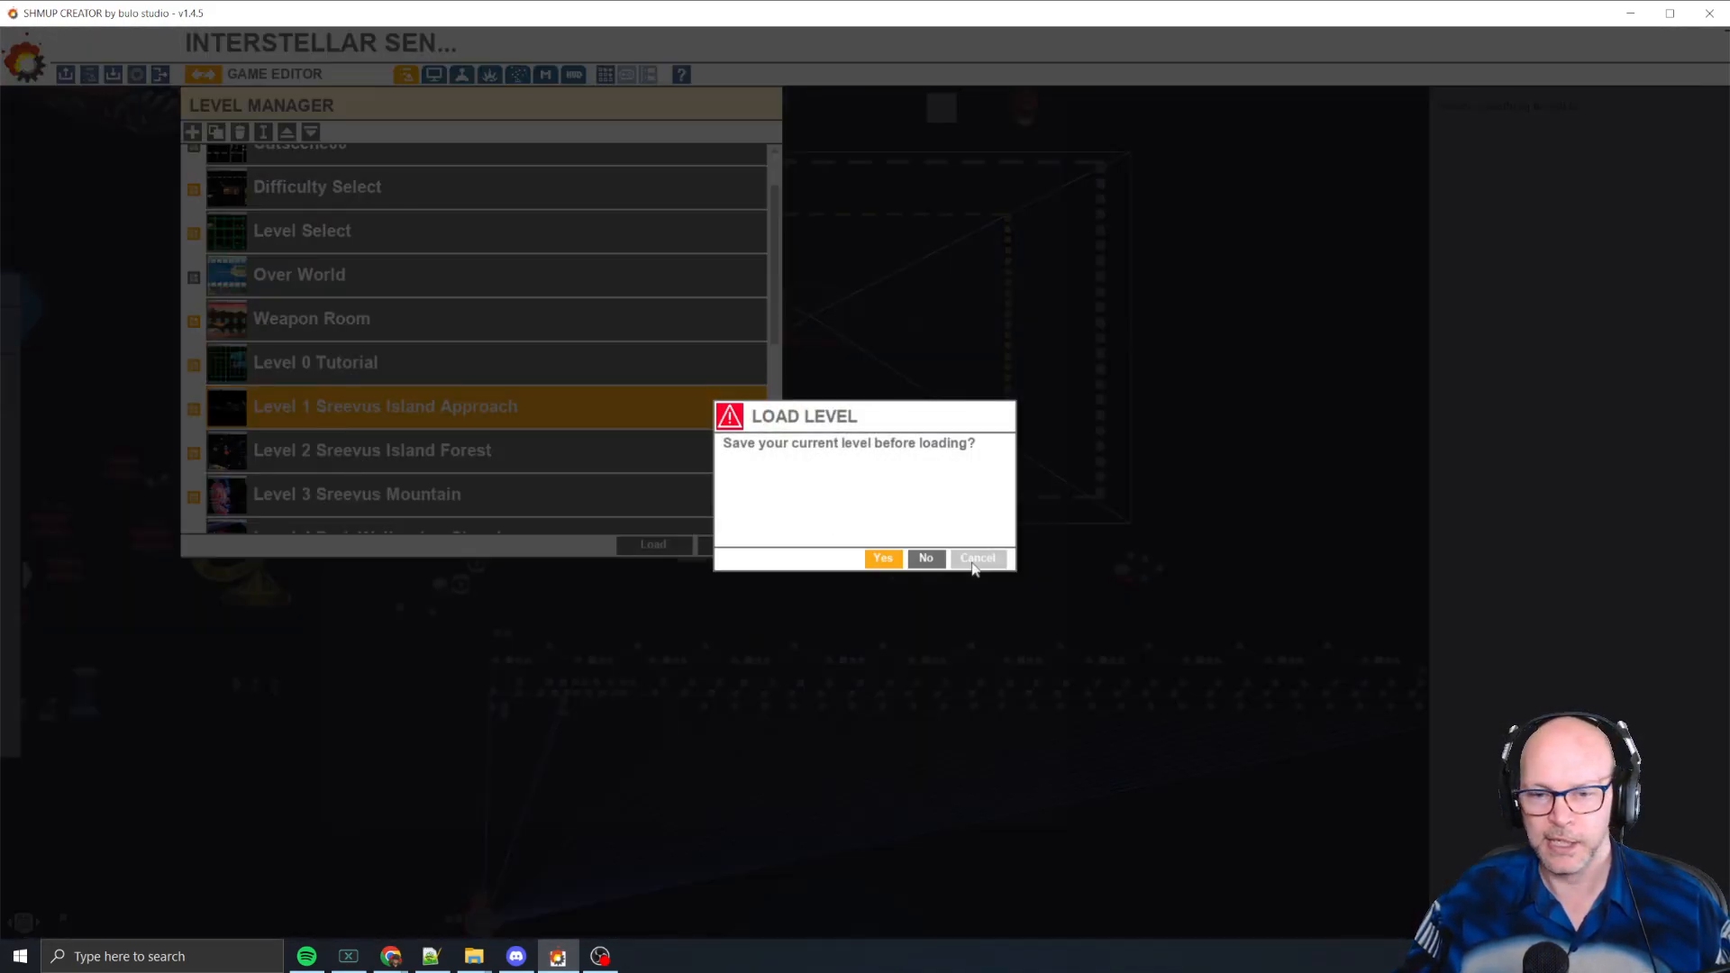
{"action": "left_click", "coordinate": [927, 559]}
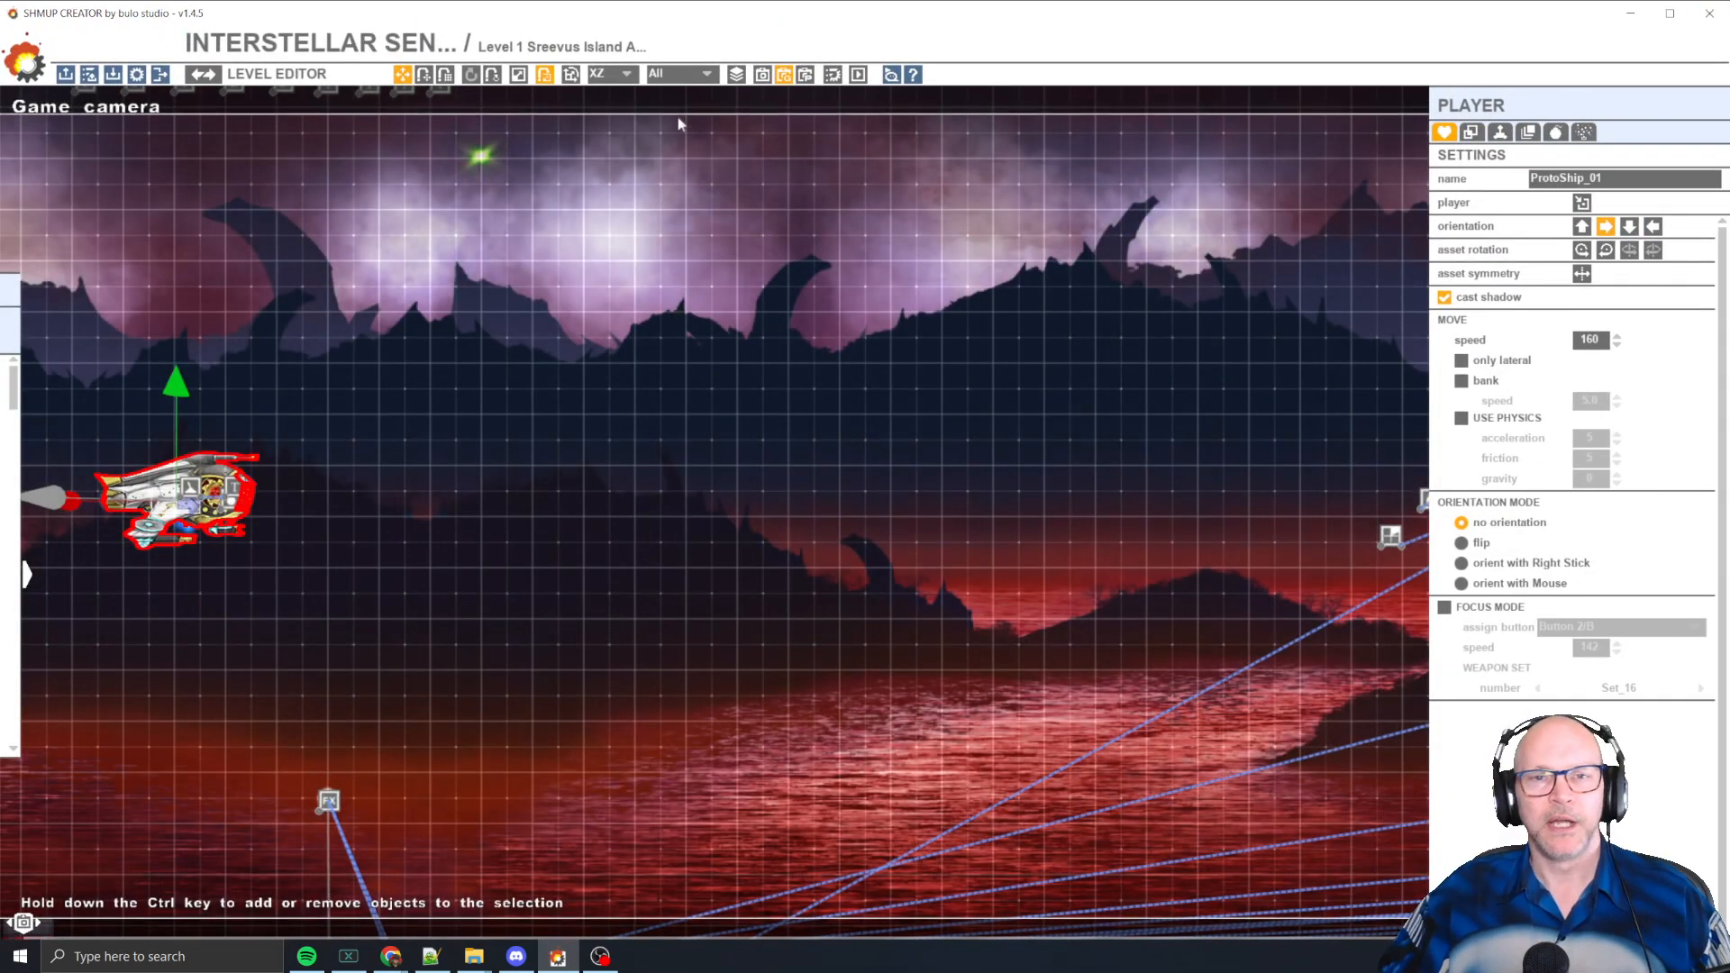
- Switch from the game camera to the free editor view and inspect the trigger connection lines around the Lokies Collected box
{"action": "left_click", "coordinate": [806, 74]}
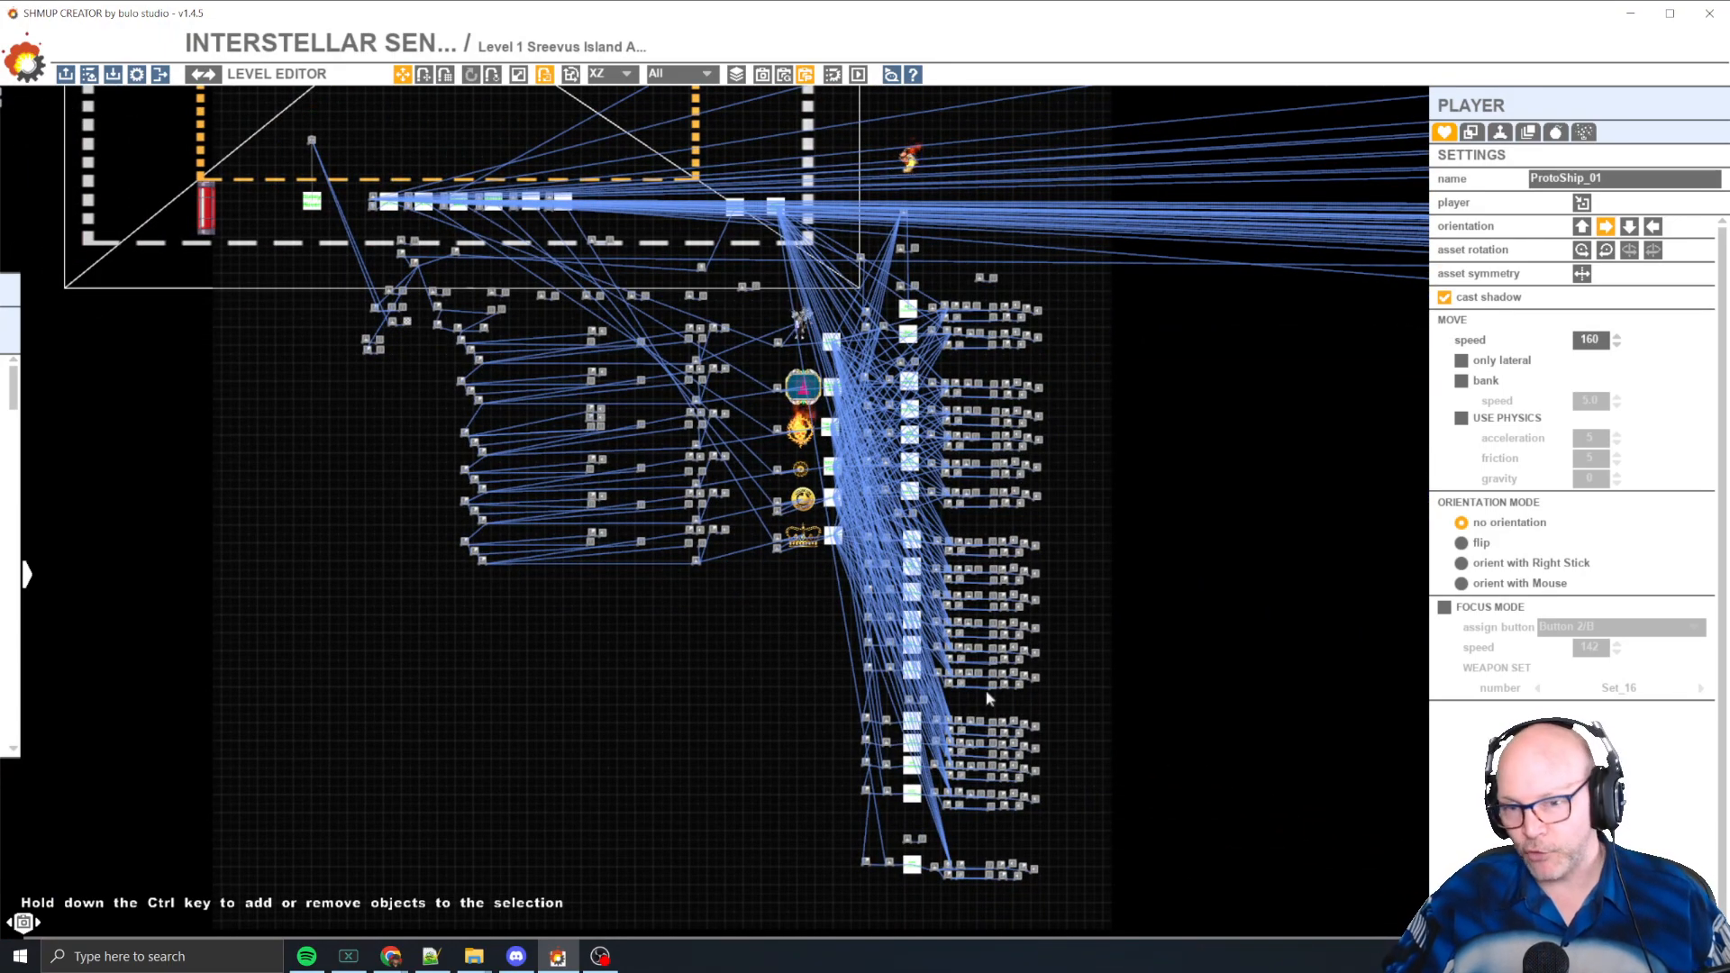
{"action": "middle_click_drag", "start_coordinate": [1142, 533], "coordinate": [1053, 506]}
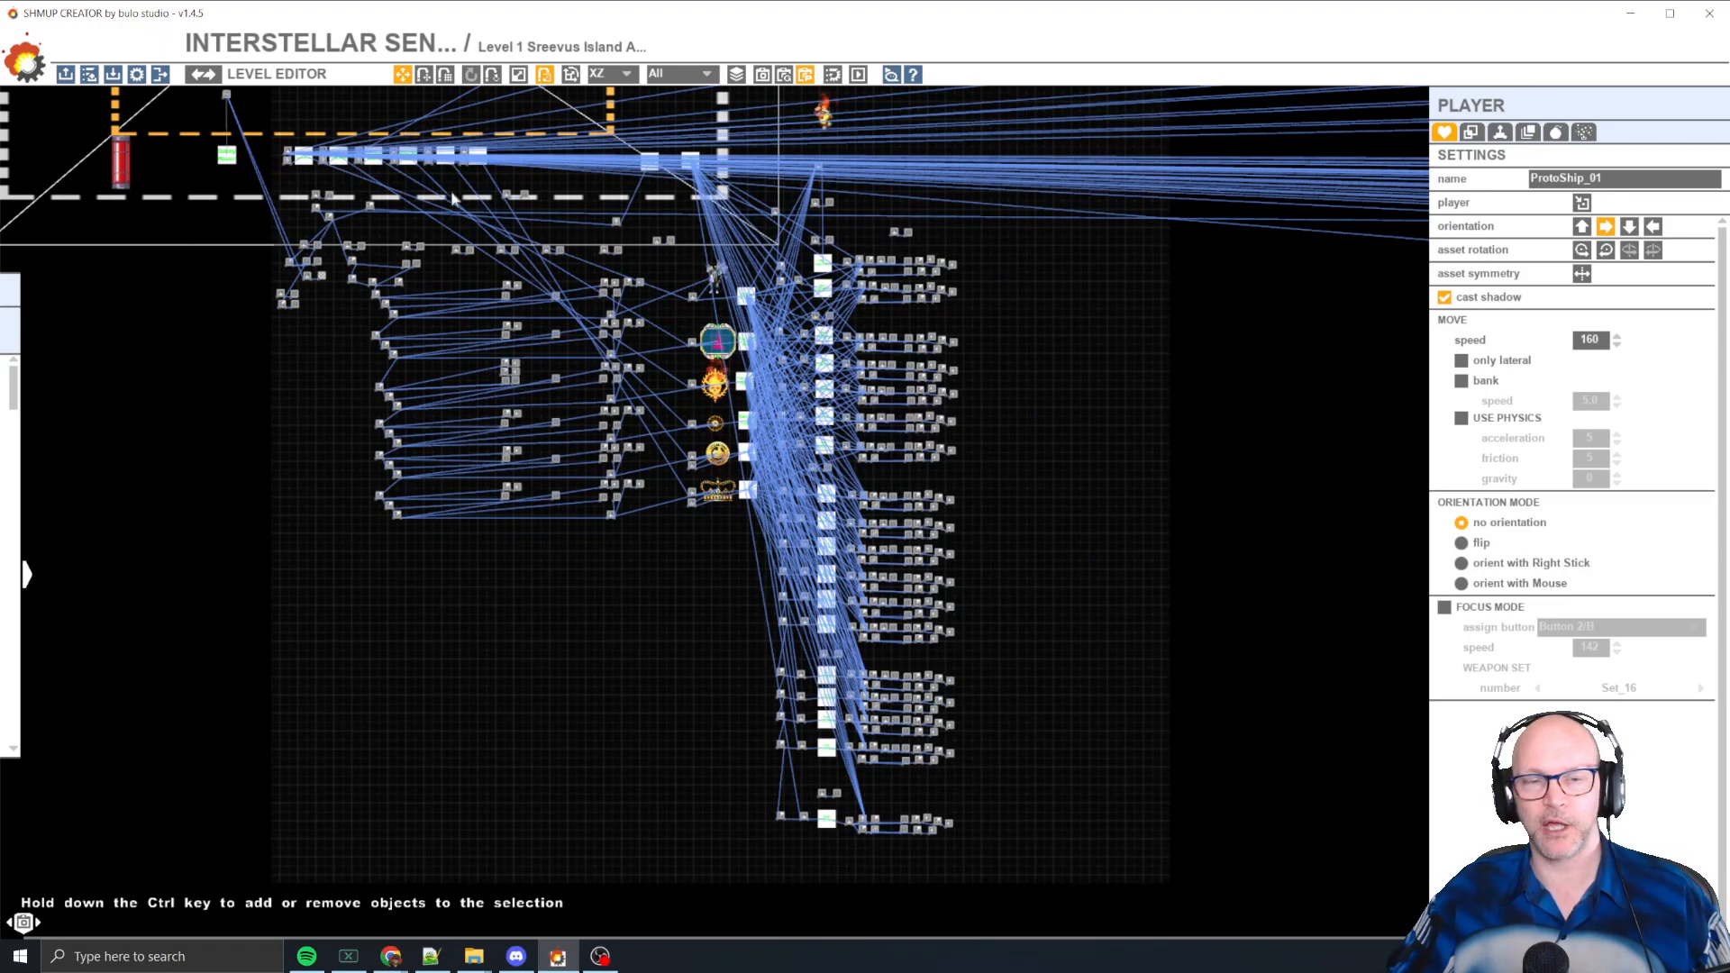
{"action": "middle_click_drag", "start_coordinate": [704, 403], "coordinate": [776, 505]}
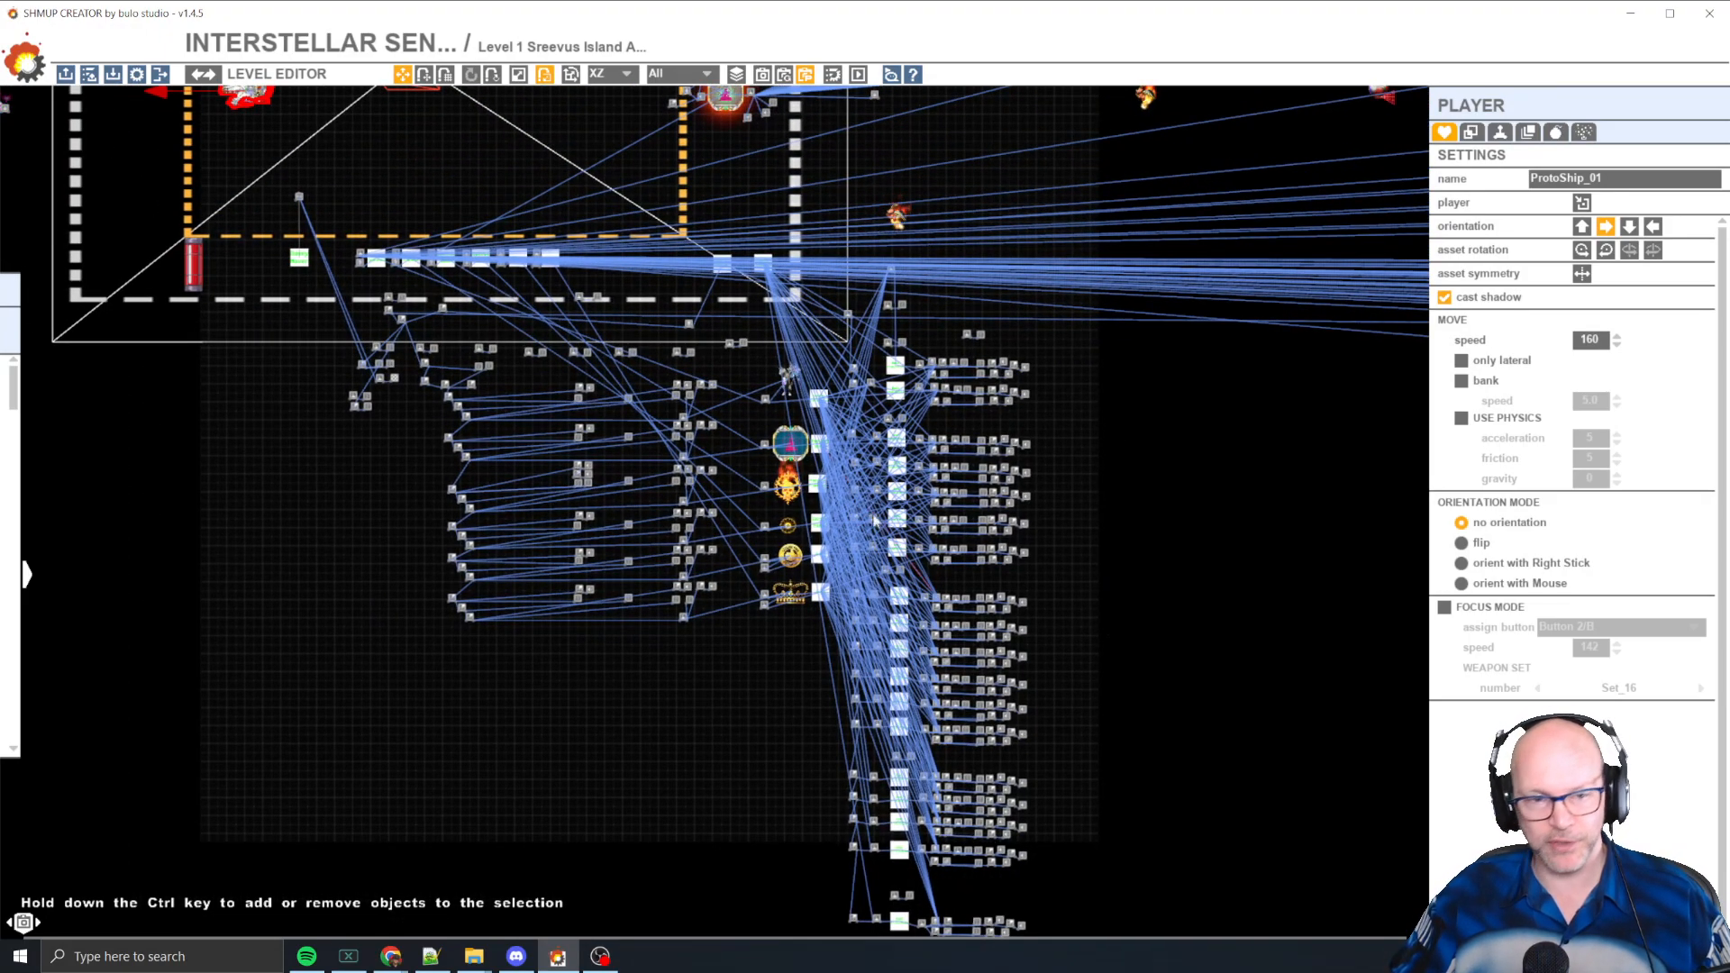
{"action": "middle_click_drag", "start_coordinate": [1085, 343], "coordinate": [1049, 391]}
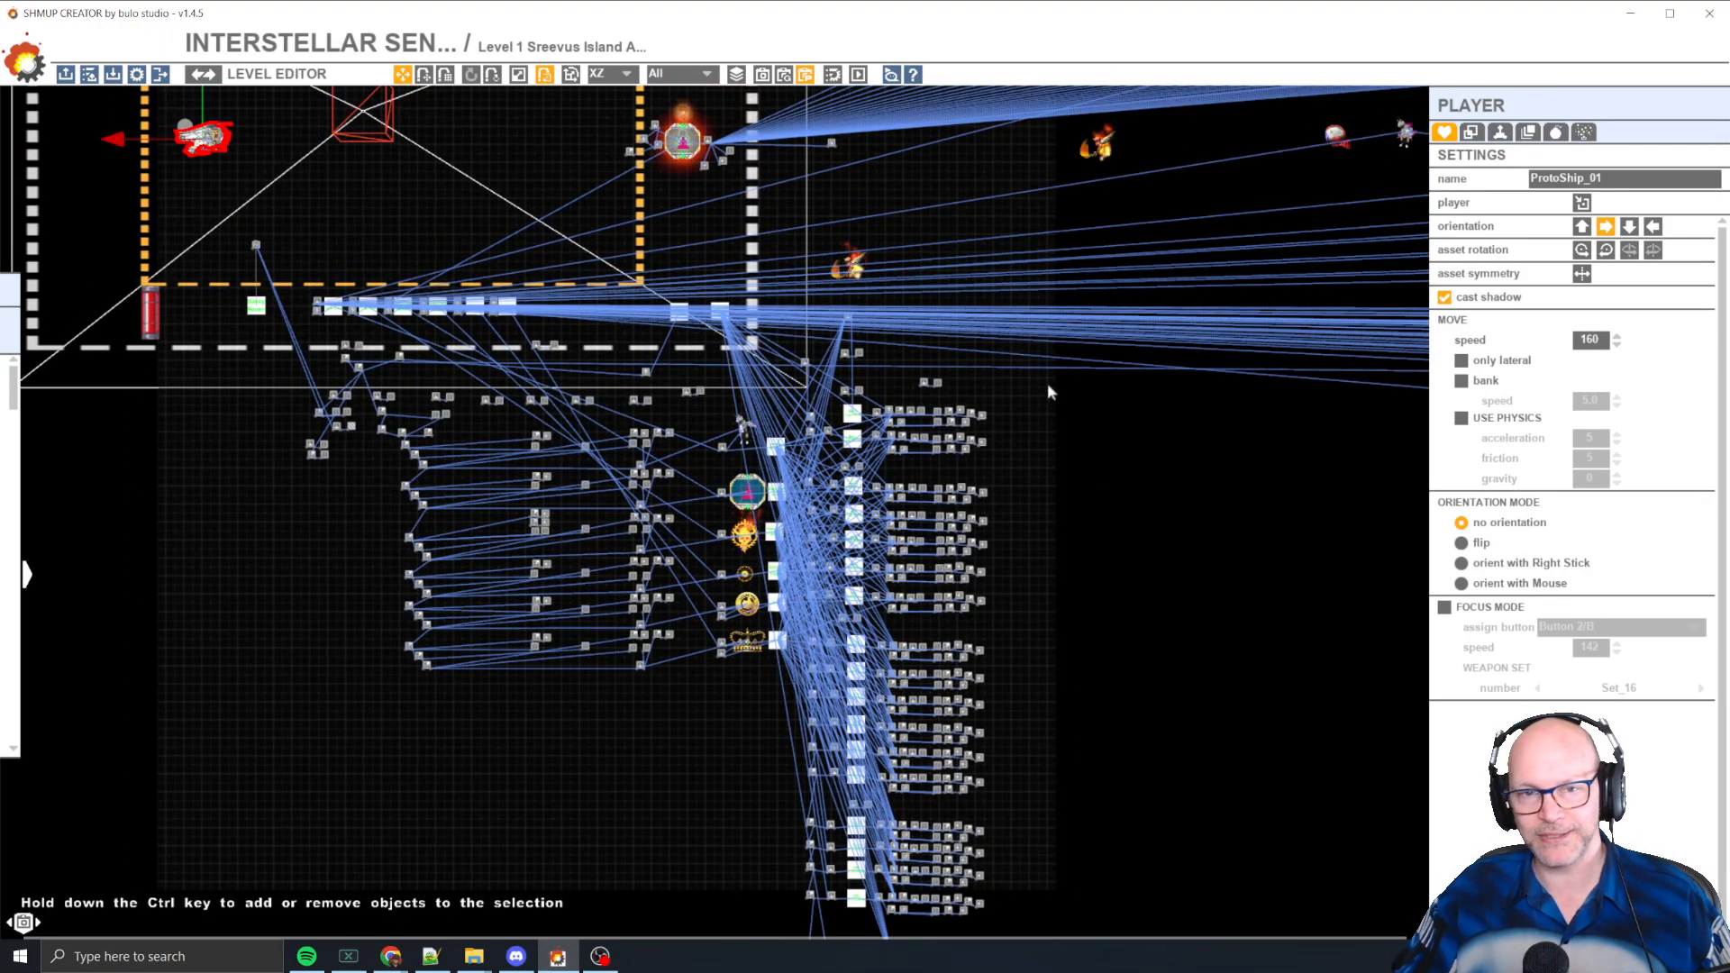
{"action": "scroll", "coordinate": [494, 343], "scroll_direction": "up", "scroll_amount": 8}
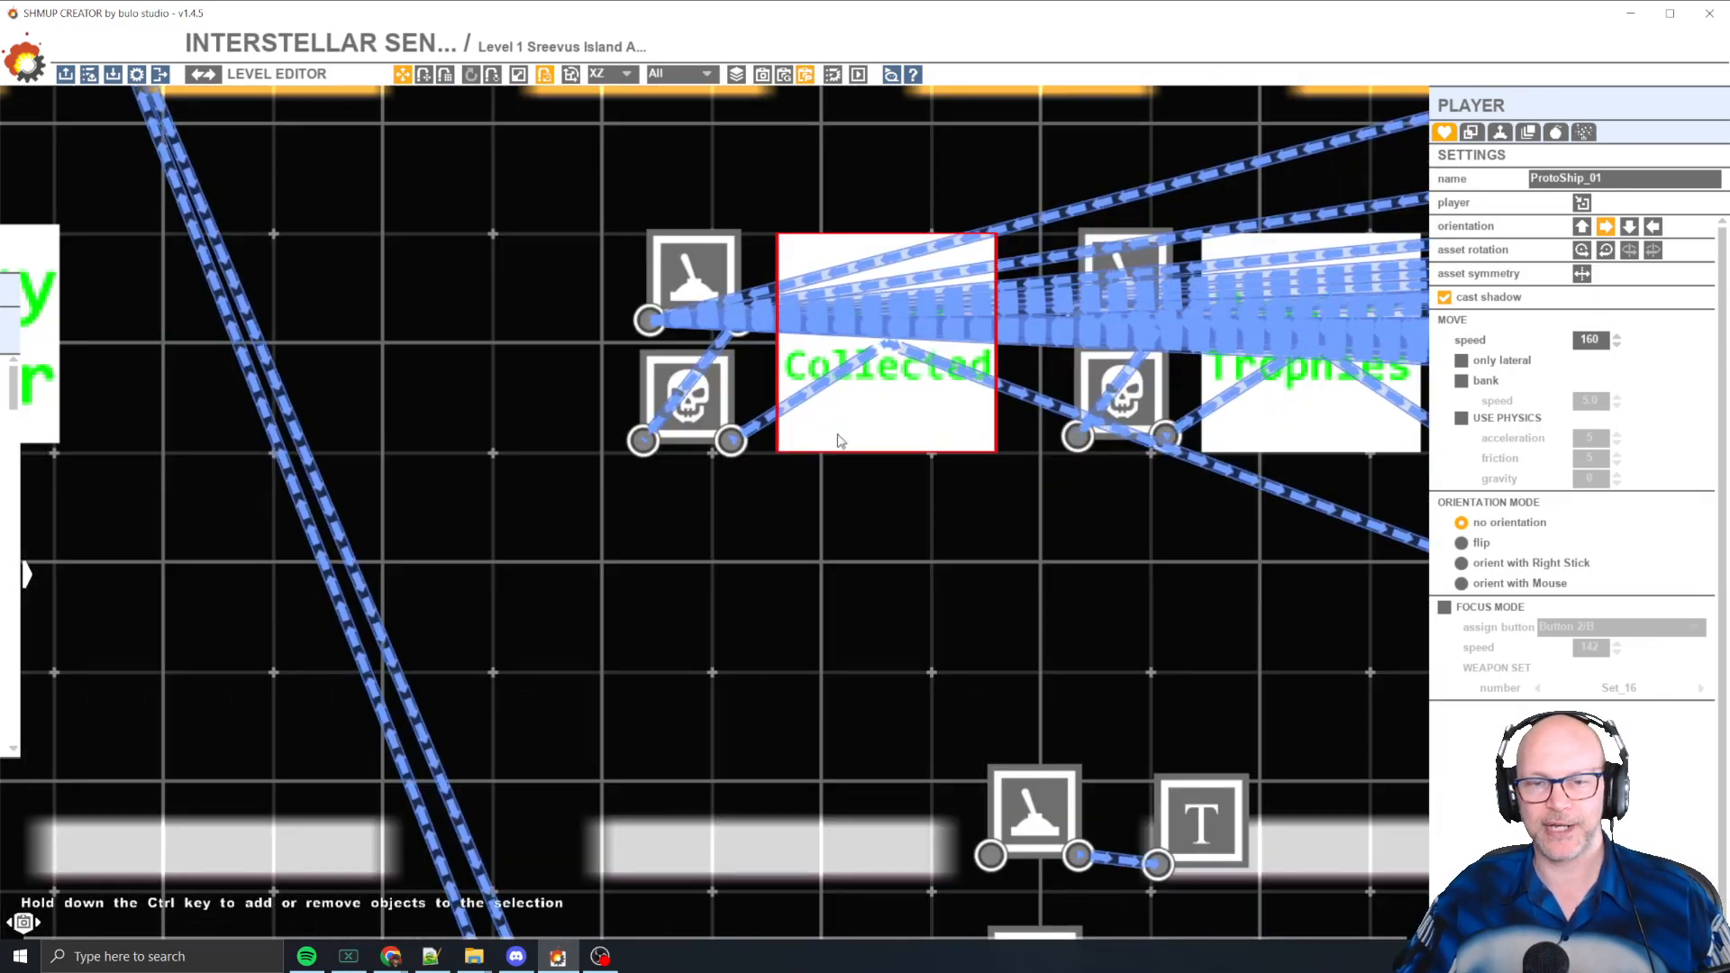
- Move the Lokies Collected enemy down out of its row, clear of the bundled connection lines
{"action": "left_click_drag", "start_coordinate": [838, 442], "coordinate": [823, 629]}
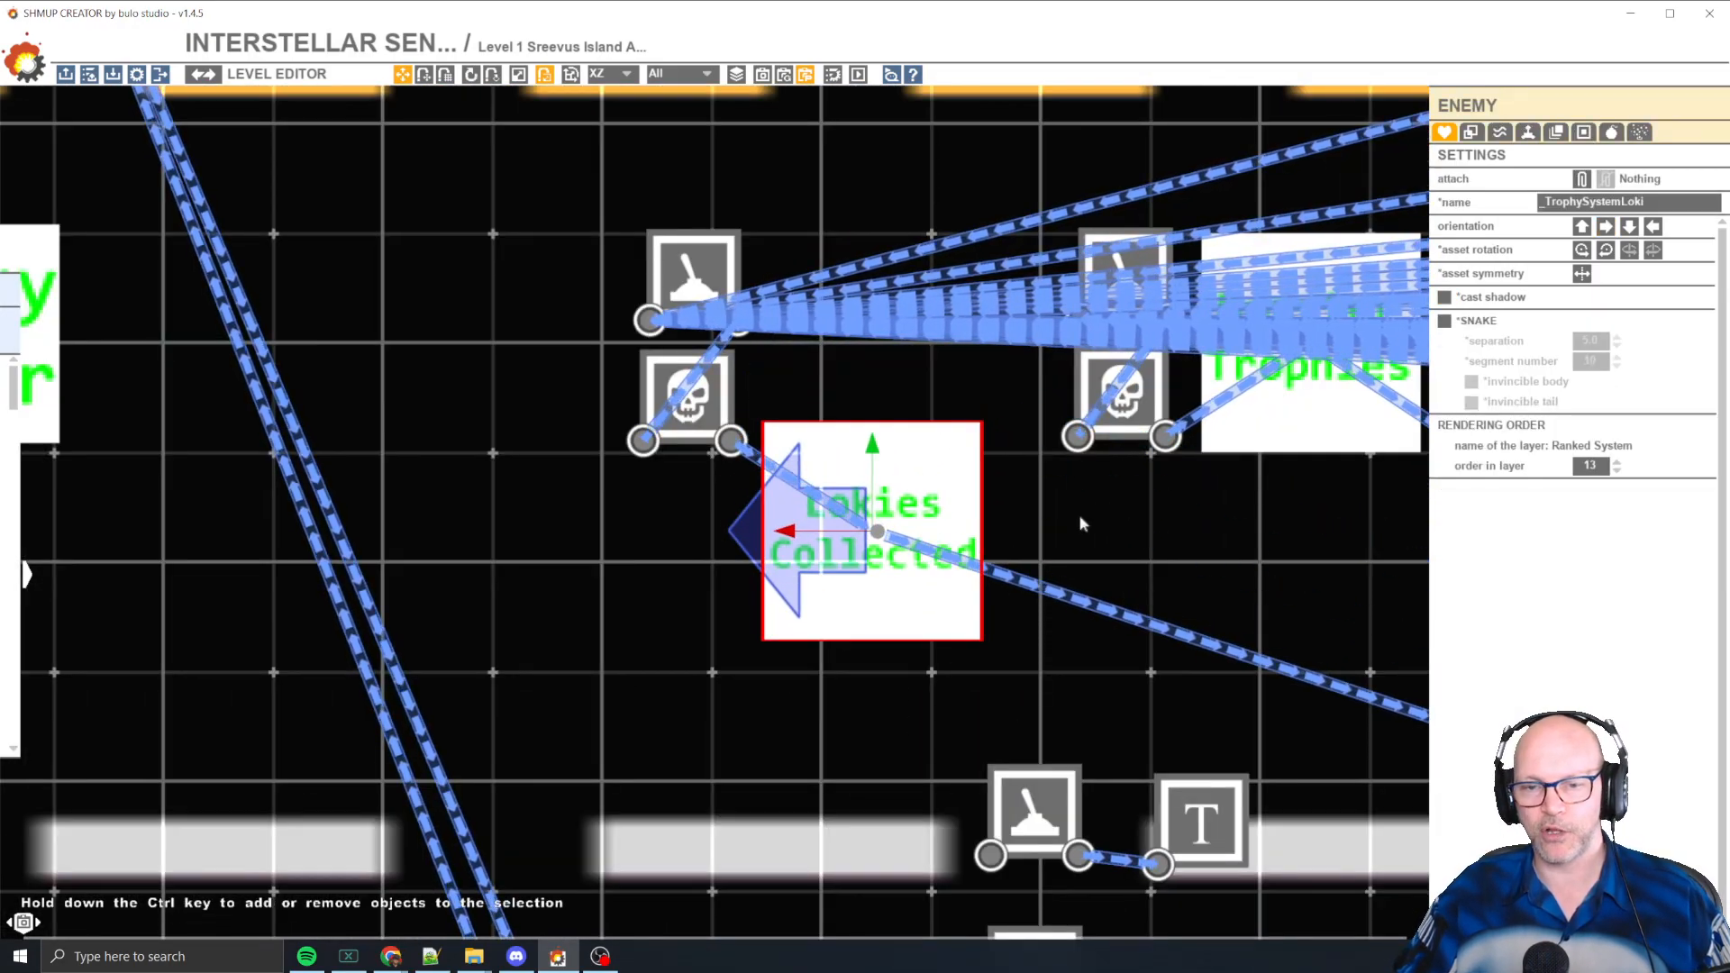
{"action": "left_click", "coordinate": [987, 613]}
{"action": "scroll", "coordinate": [1025, 540], "scroll_direction": "down", "scroll_amount": 6}
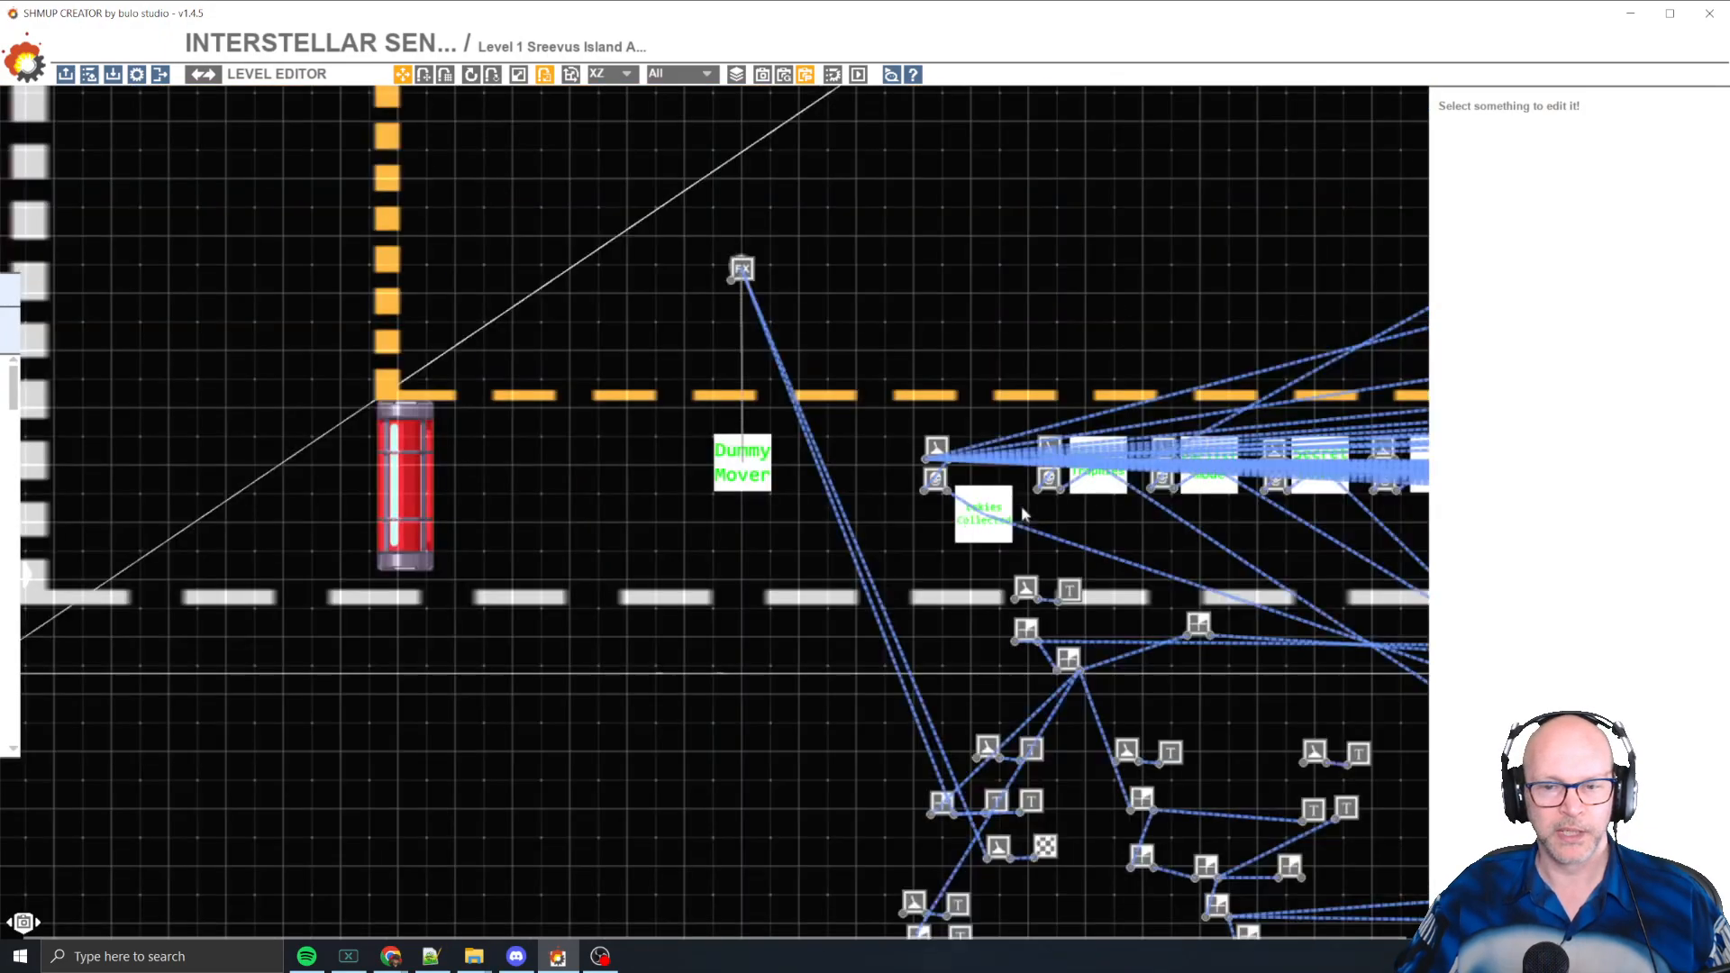
{"action": "left_click", "coordinate": [992, 512]}
{"action": "scroll", "coordinate": [1084, 539], "scroll_direction": "up", "scroll_amount": 4}
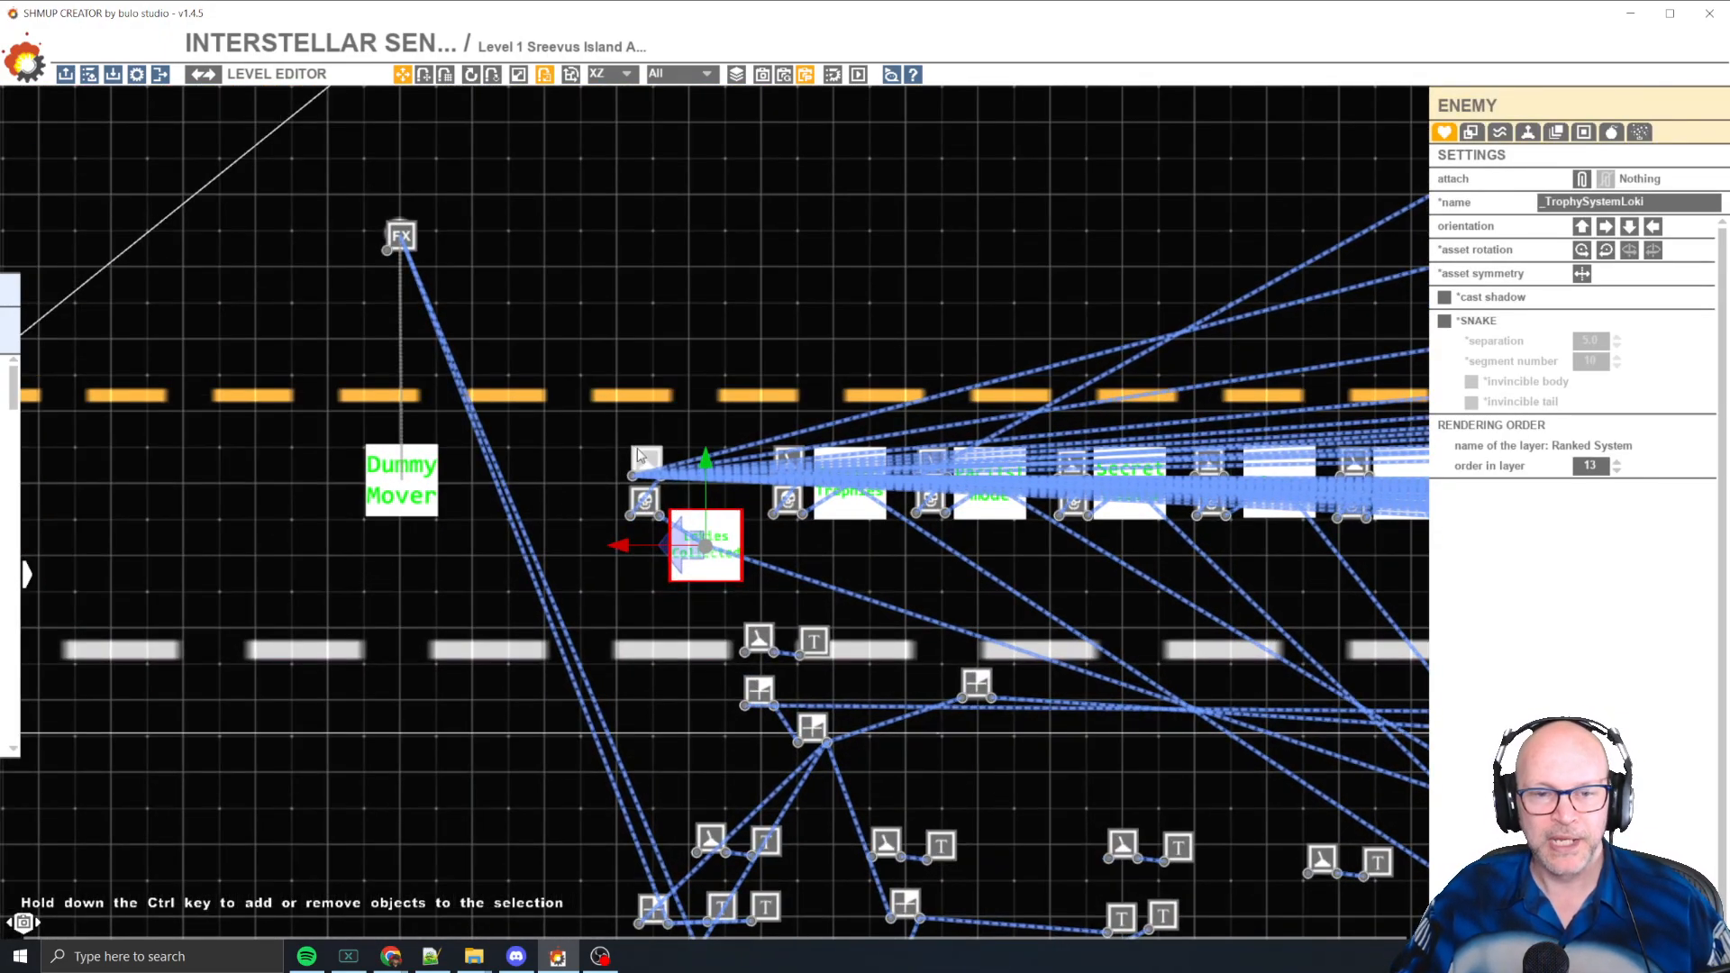
- Move the Rank Loki trigger up above the orange dashed line so its connections separate from the row of trackers
{"action": "left_click", "coordinate": [637, 455]}
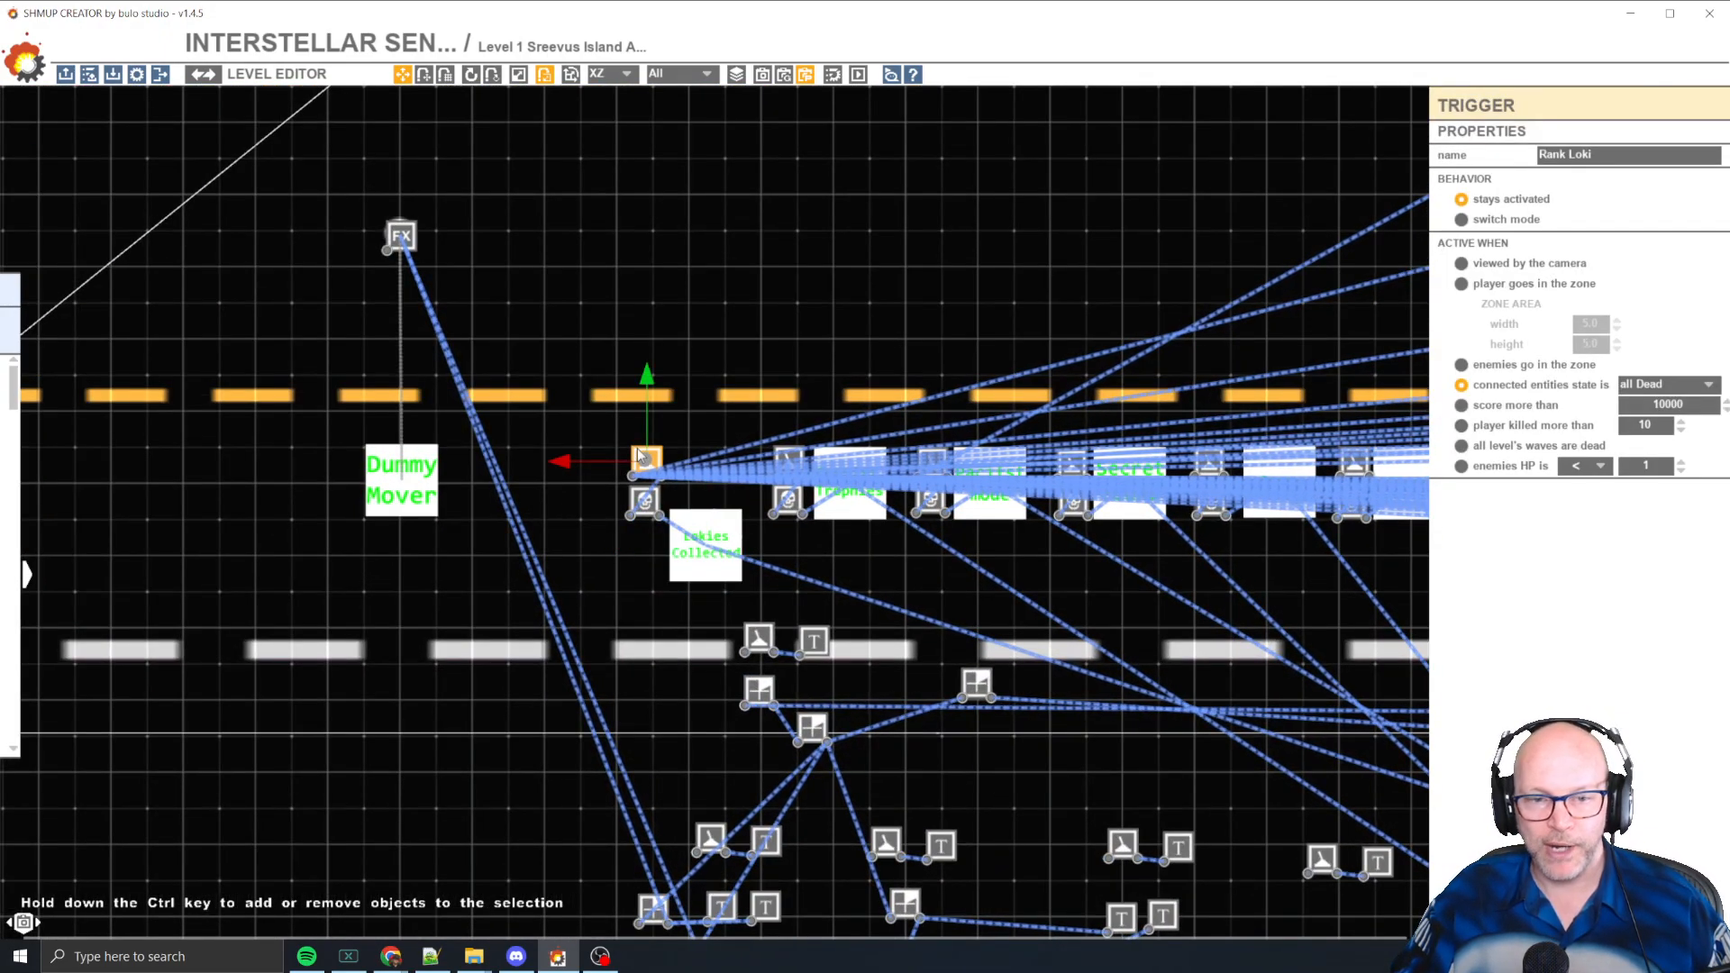
{"action": "left_click_drag", "start_coordinate": [637, 454], "coordinate": [626, 175]}
{"action": "left_click", "coordinate": [707, 565]}
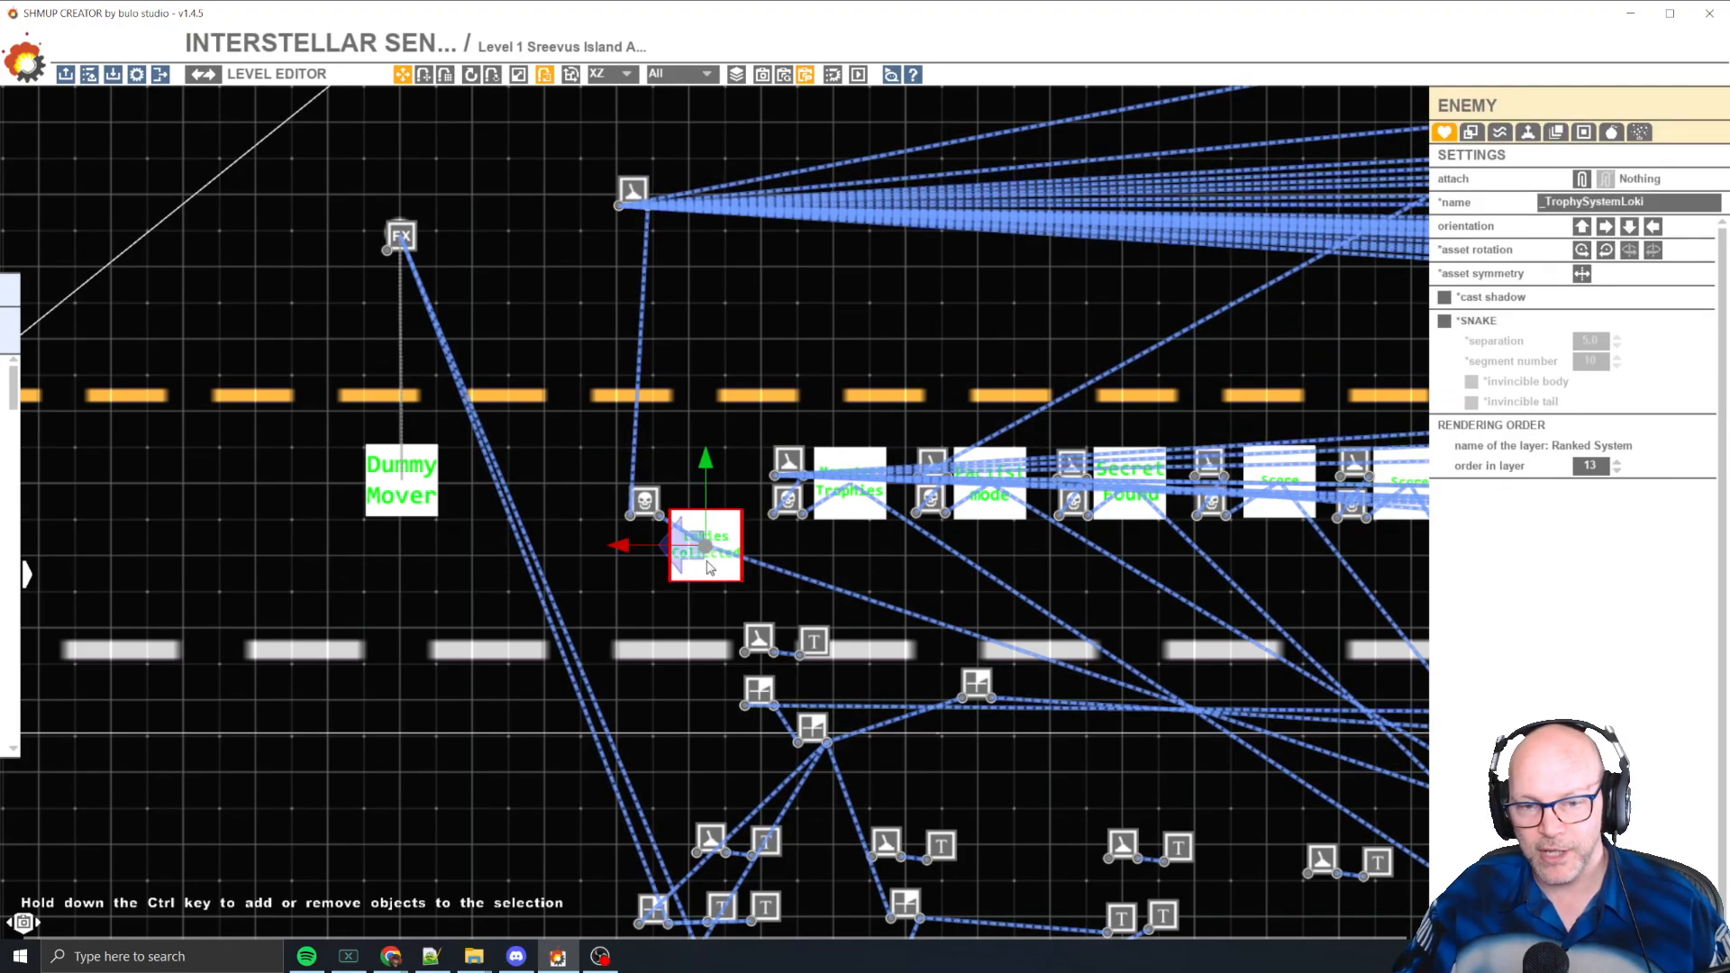
{"action": "middle_click_drag", "start_coordinate": [912, 274], "coordinate": [454, 435]}
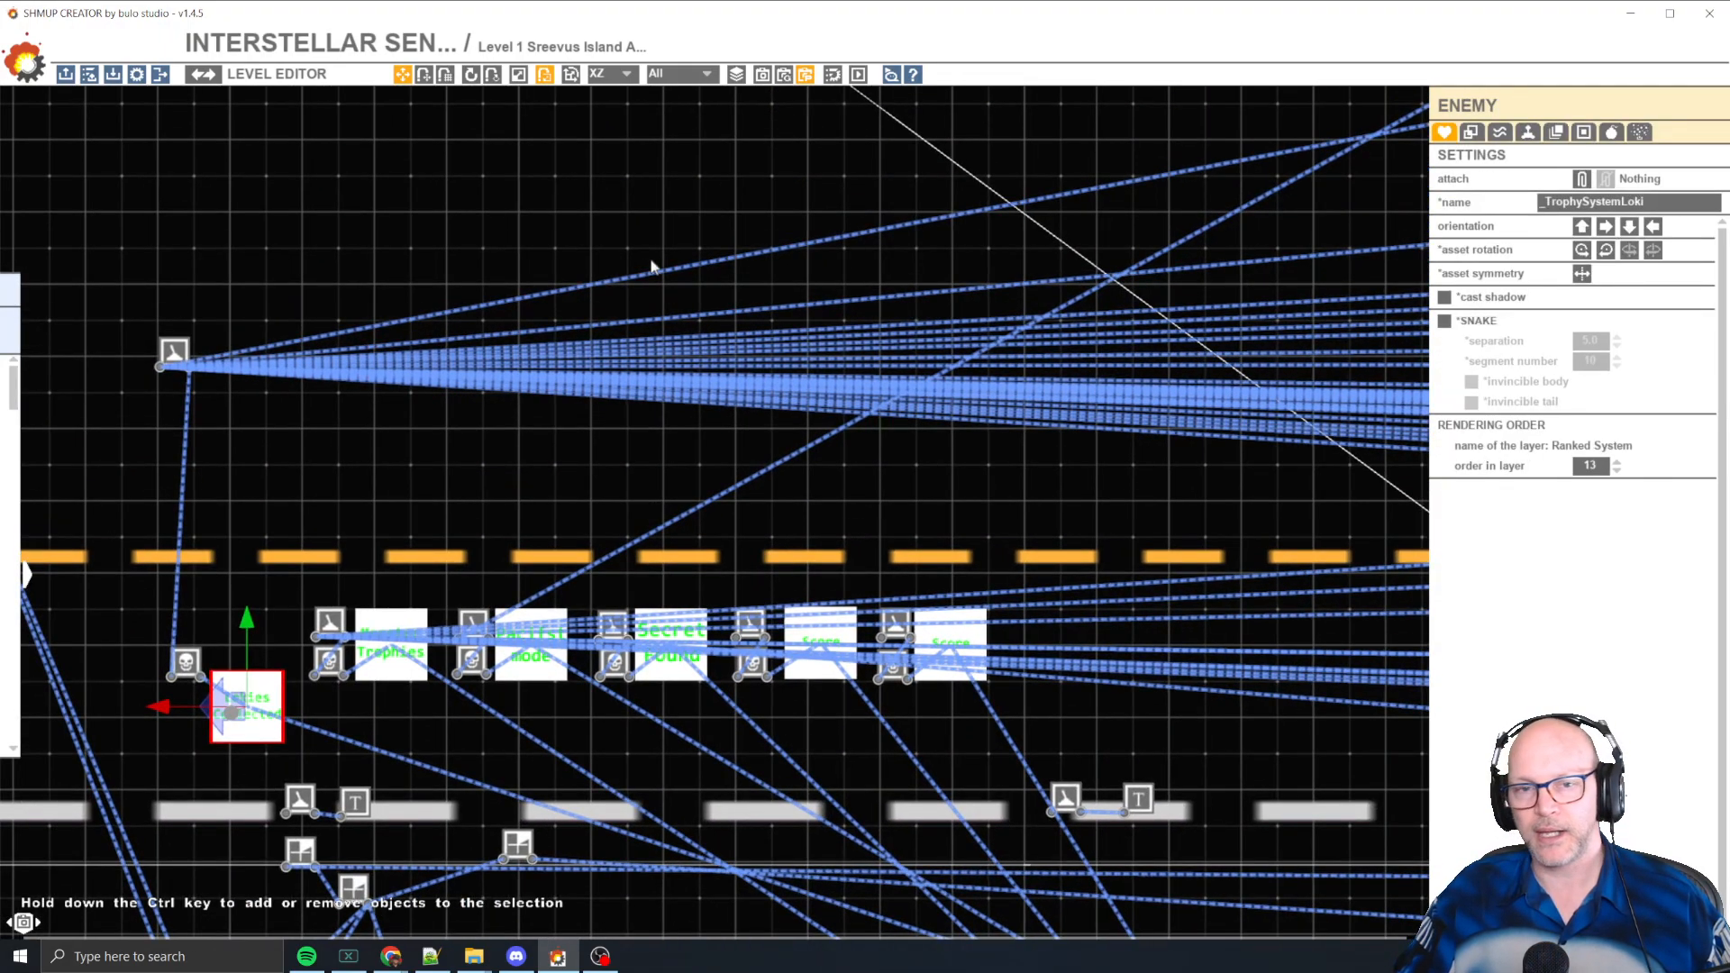
- Select the Rank Loki trigger's uppermost connection line and add the remaining lines of the fan to the selection
{"action": "left_click", "coordinate": [662, 275]}
{"action": "scroll", "coordinate": [537, 333], "scroll_direction": "up", "scroll_amount": 4}
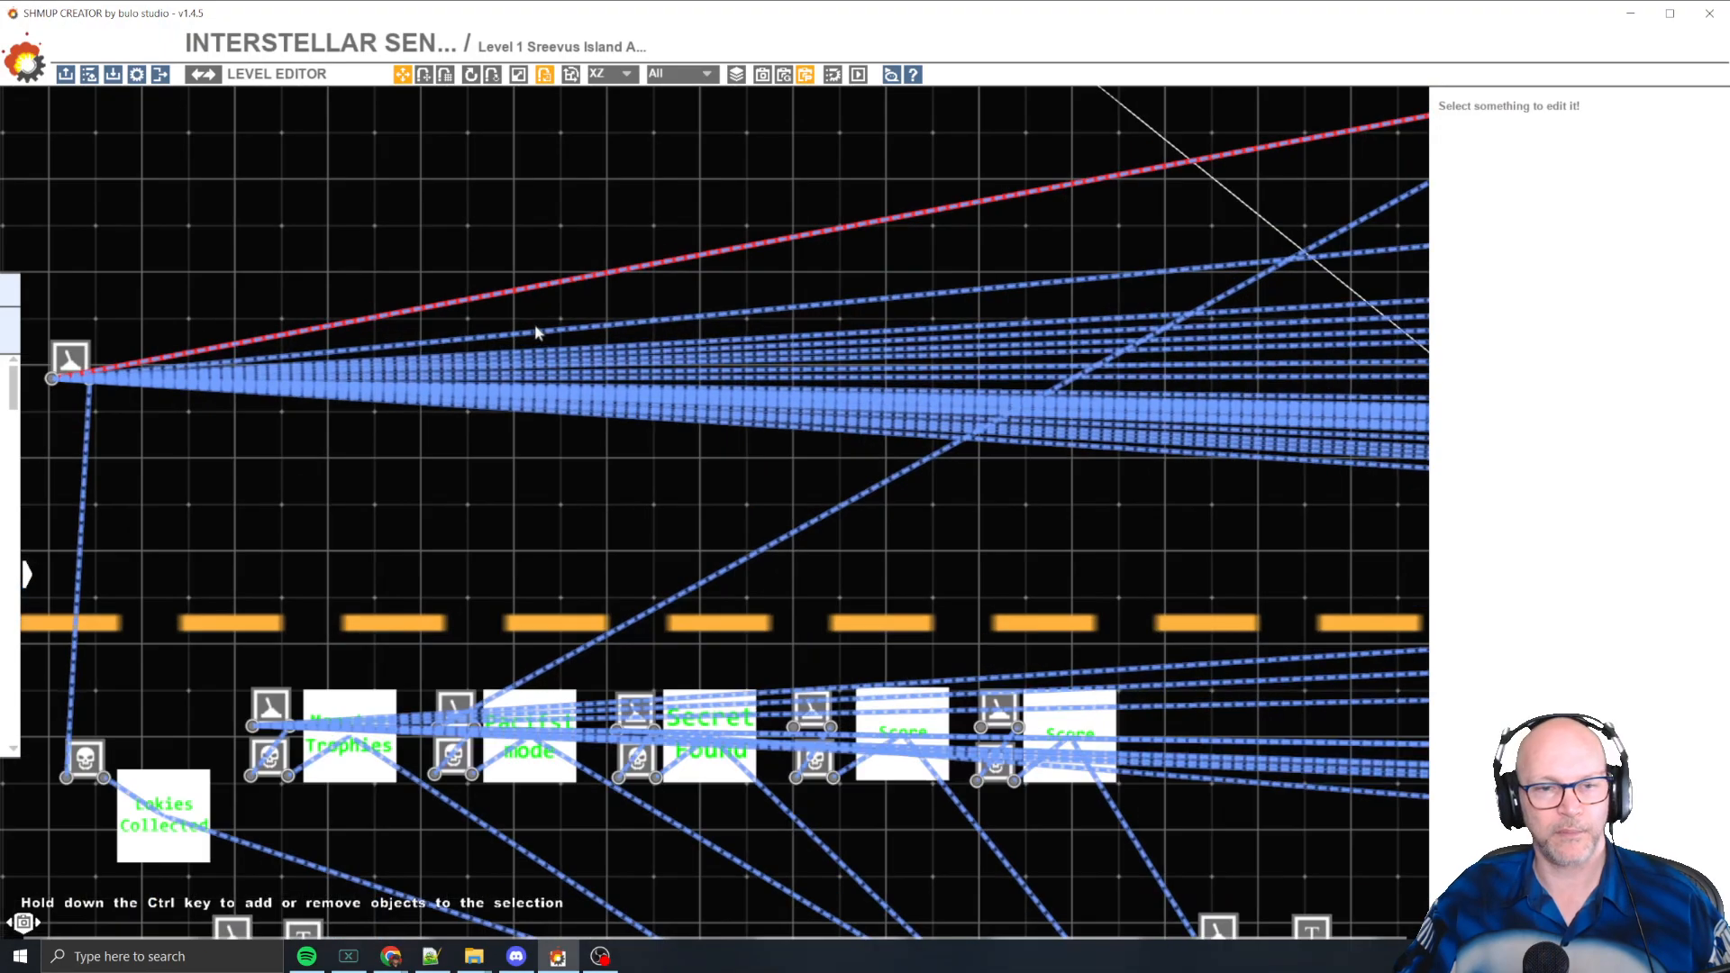
{"action": "middle_click_drag", "start_coordinate": [227, 355], "coordinate": [598, 424]}
{"action": "middle_click_drag", "start_coordinate": [96, 374], "coordinate": [549, 394]}
{"action": "left_click", "coordinate": [528, 452]}
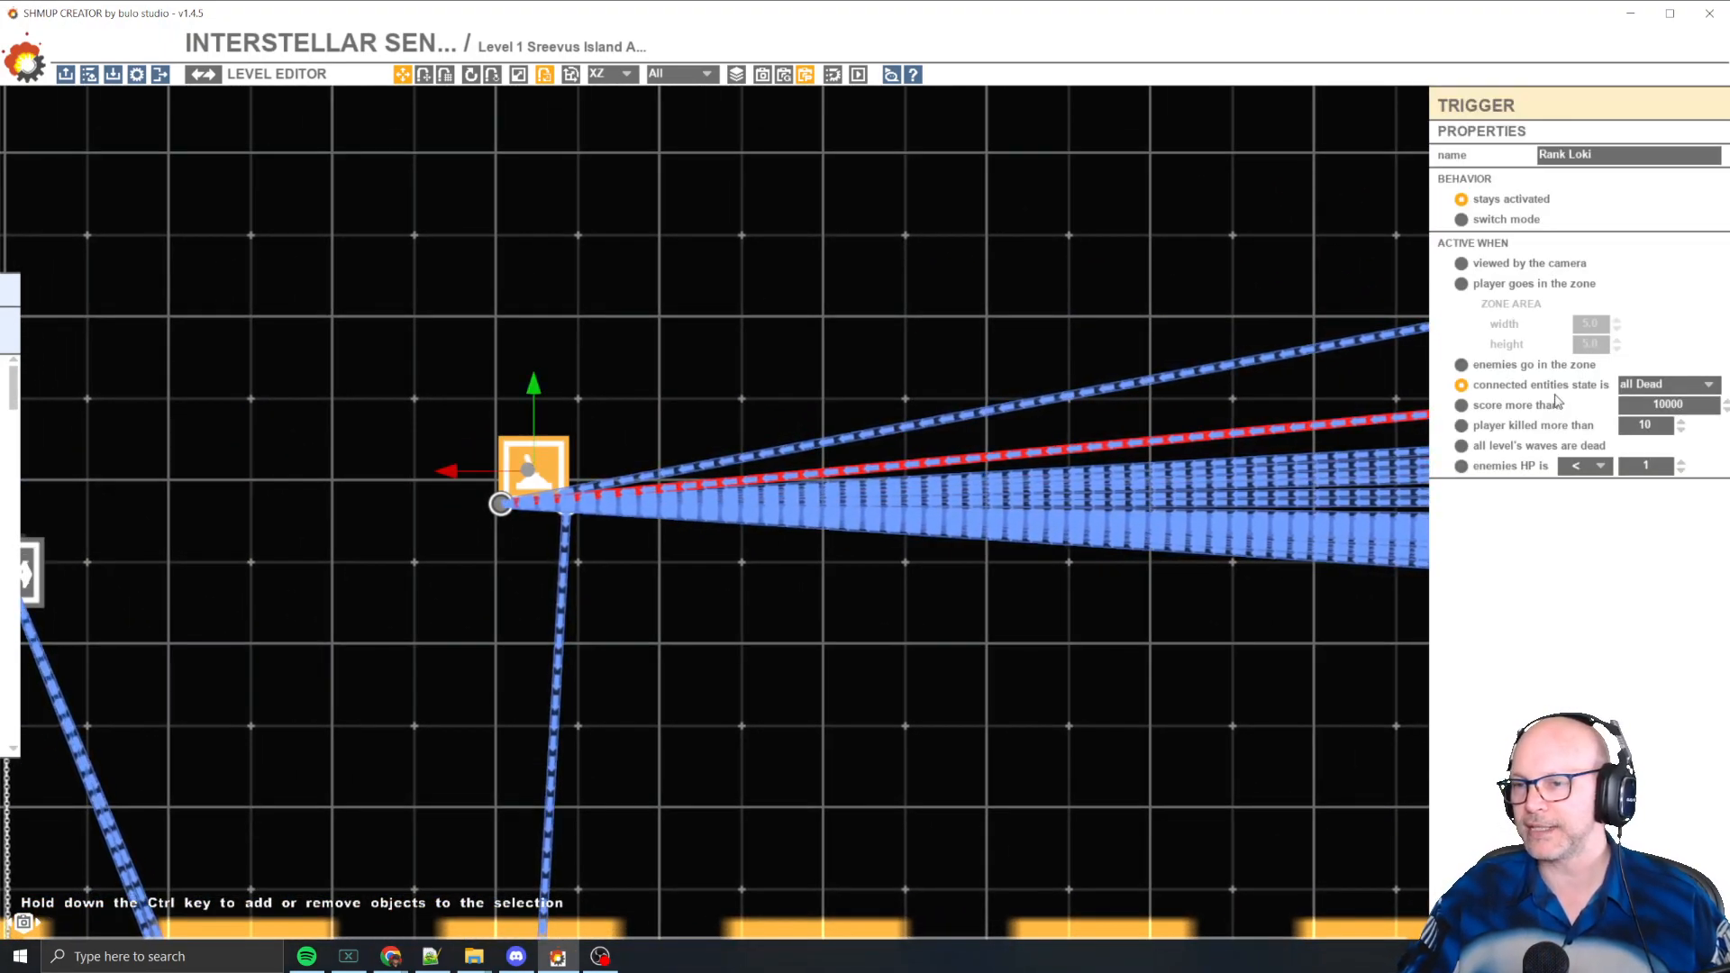
{"action": "left_click", "coordinate": [1002, 410]}
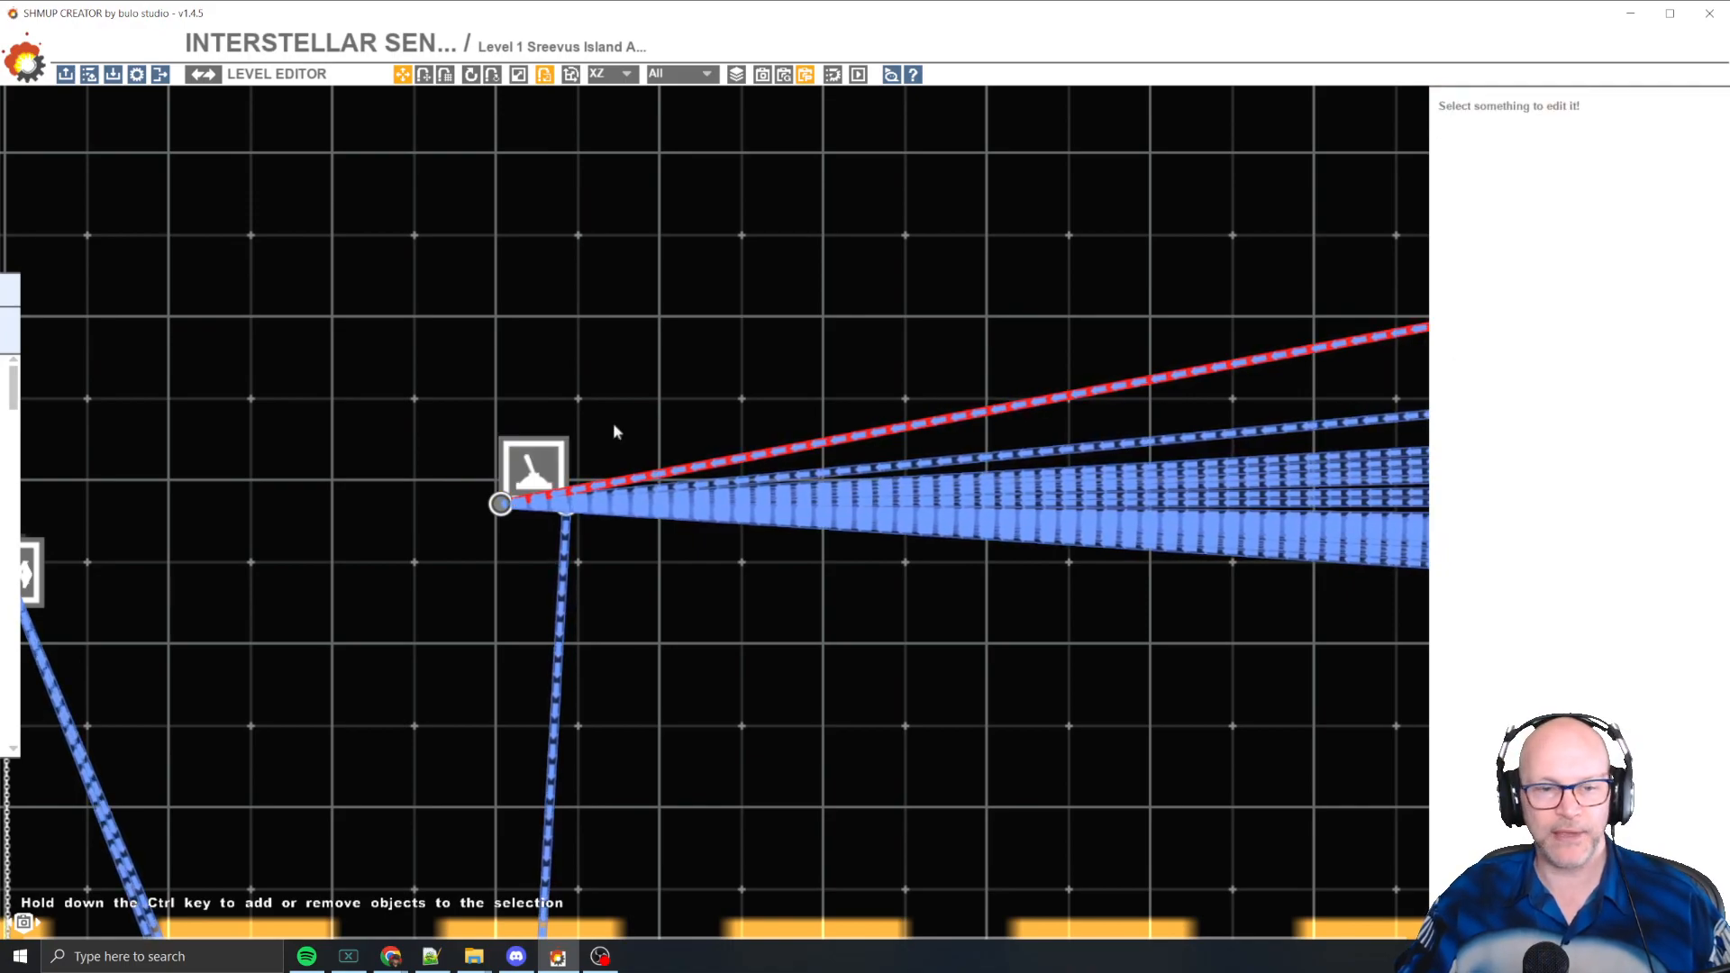
{"action": "left_click", "coordinate": [981, 459], "text": "ctrl"}
{"action": "left_click", "coordinate": [987, 475], "text": "ctrl"}
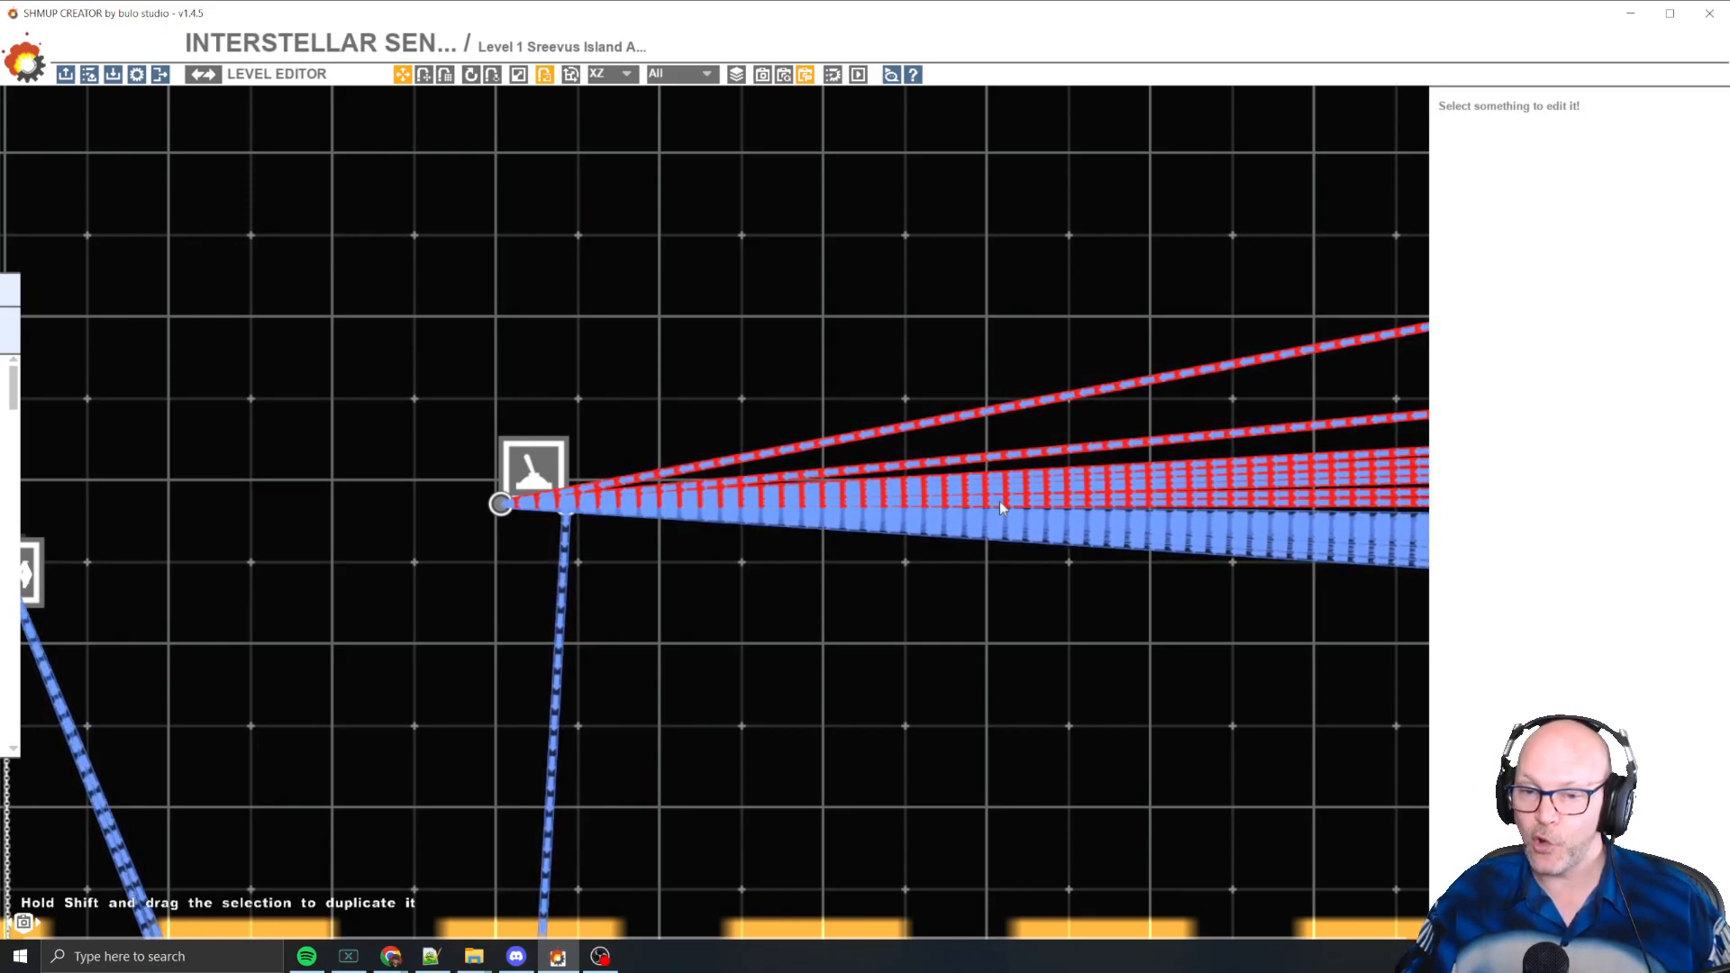
{"action": "scroll", "coordinate": [1002, 511], "scroll_direction": "up", "scroll_amount": 3}
{"action": "scroll", "coordinate": [982, 521], "scroll_direction": "up", "scroll_amount": 1}
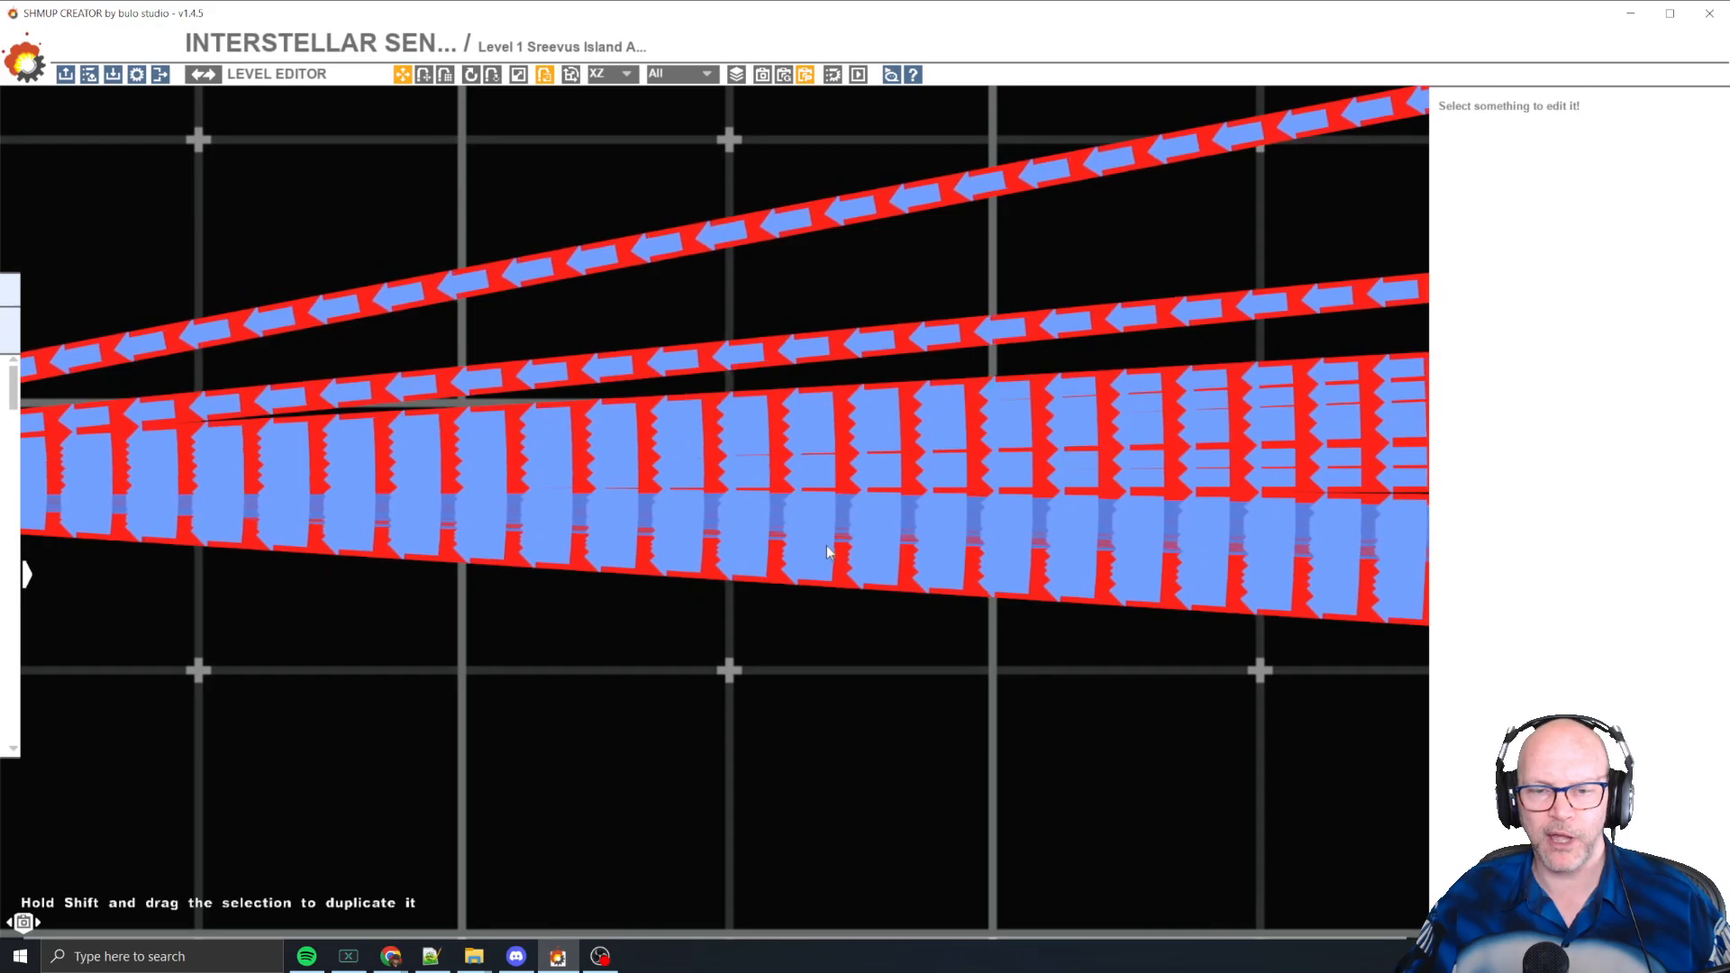
- Examine where the selected Rank Loki connection lines lead across the level and its enemies
{"action": "scroll", "coordinate": [816, 507], "scroll_direction": "down", "scroll_amount": 12}
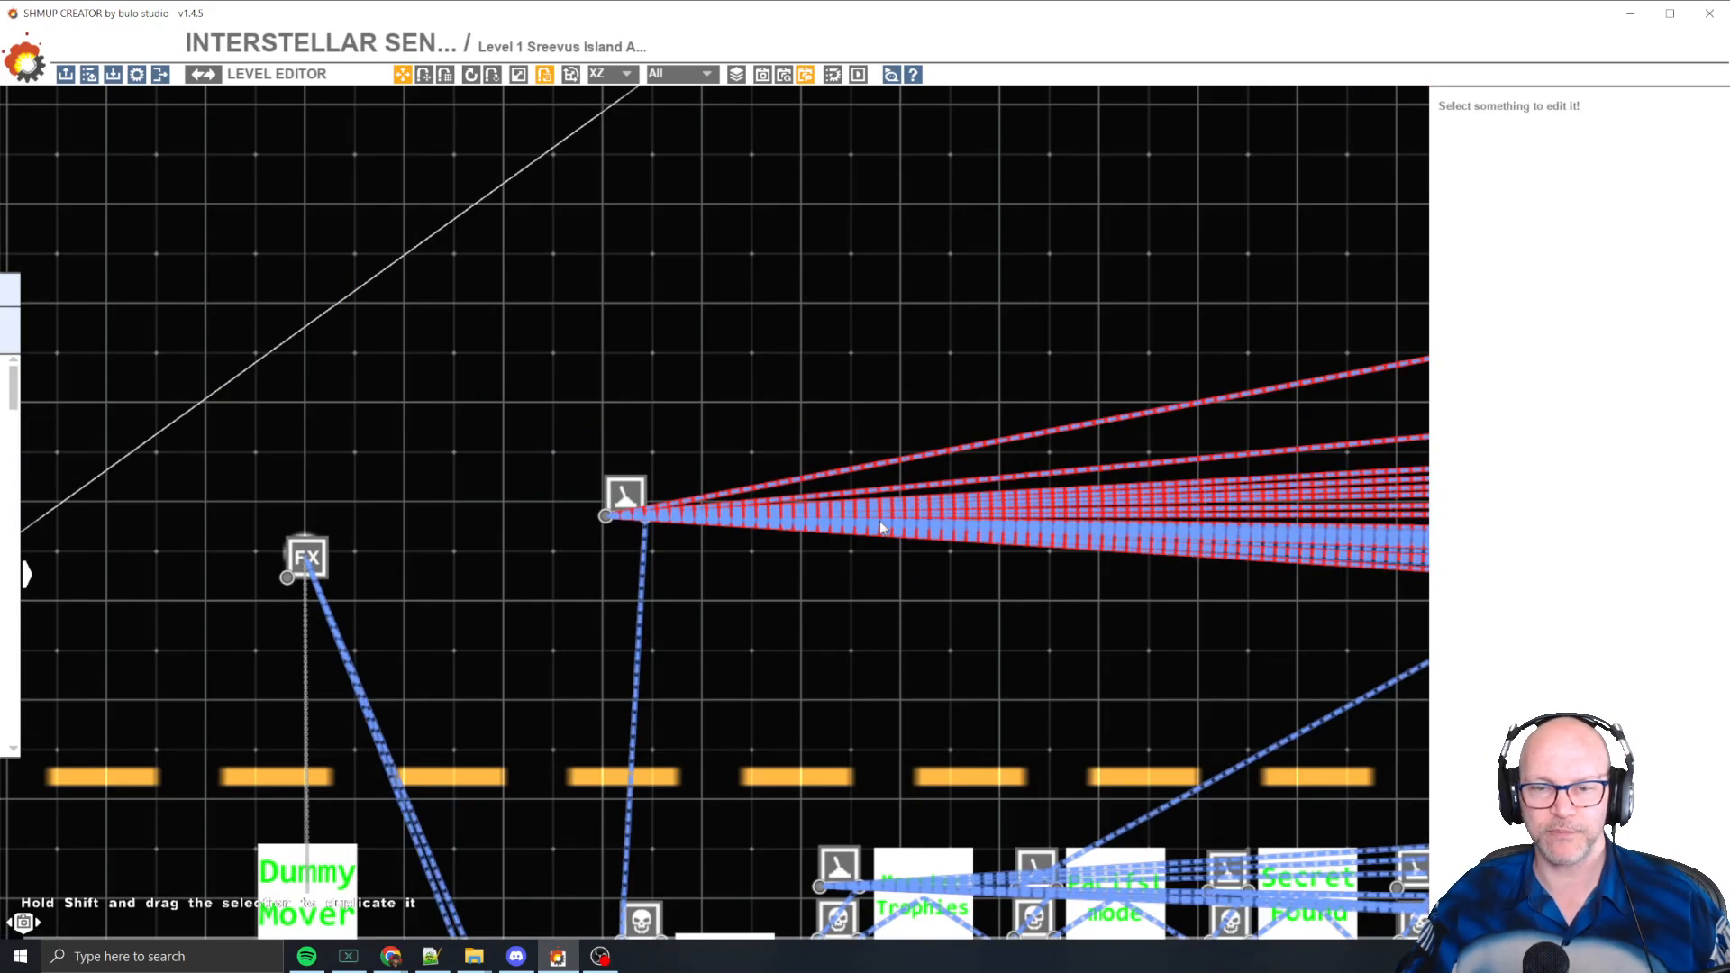
{"action": "middle_click_drag", "start_coordinate": [1093, 556], "coordinate": [1002, 430]}
{"action": "middle_click_drag", "start_coordinate": [830, 305], "coordinate": [569, 372]}
{"action": "middle_click_drag", "start_coordinate": [1310, 654], "coordinate": [1229, 643]}
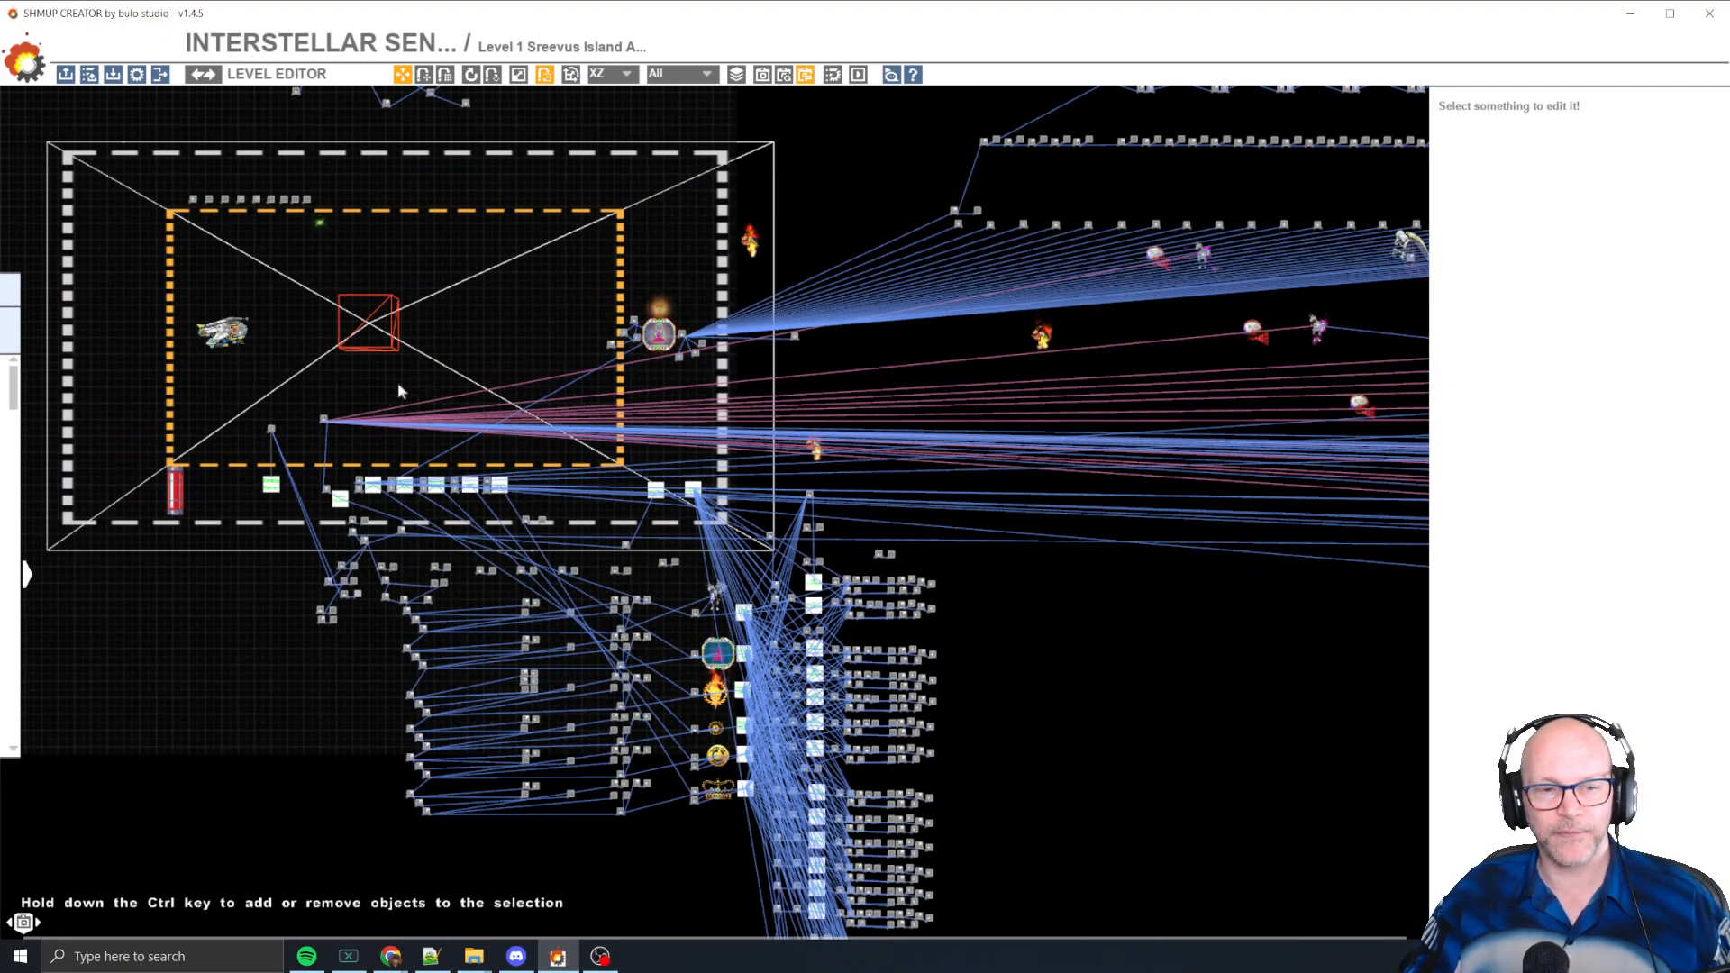
{"action": "middle_click_drag", "start_coordinate": [1167, 655], "coordinate": [799, 752]}
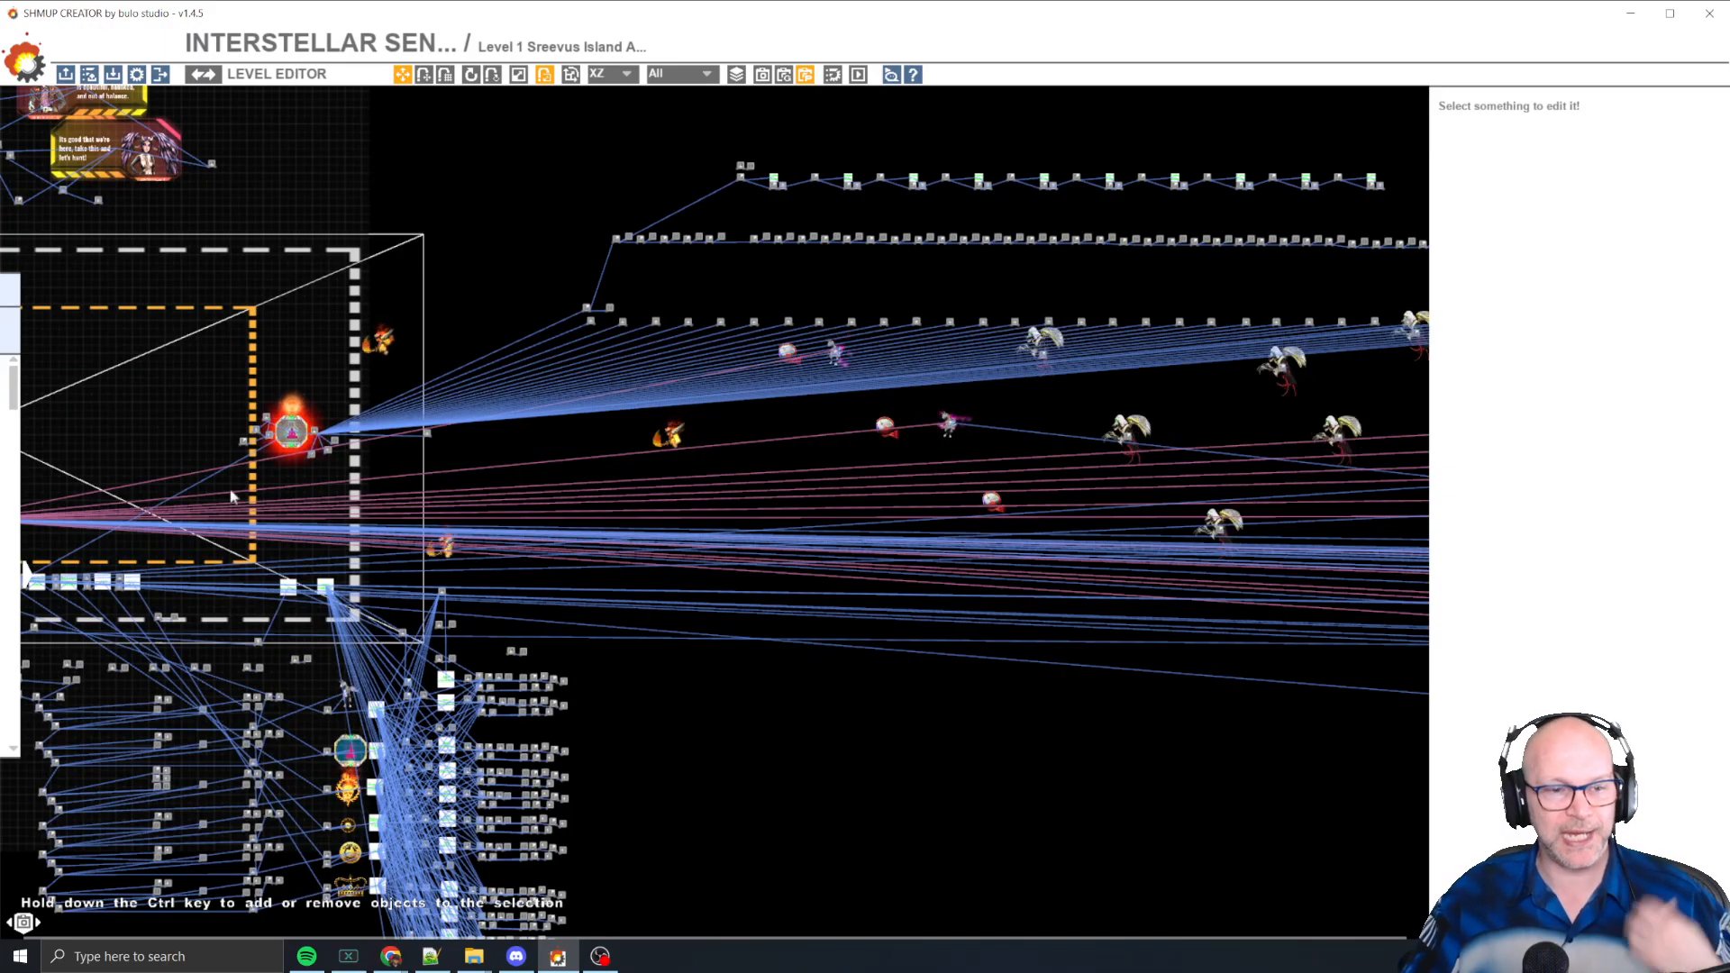
- Examine the enemies and connection lines beyond the starting area and the trigger clusters around the game frame
{"action": "middle_click_drag", "start_coordinate": [1195, 728], "coordinate": [901, 645]}
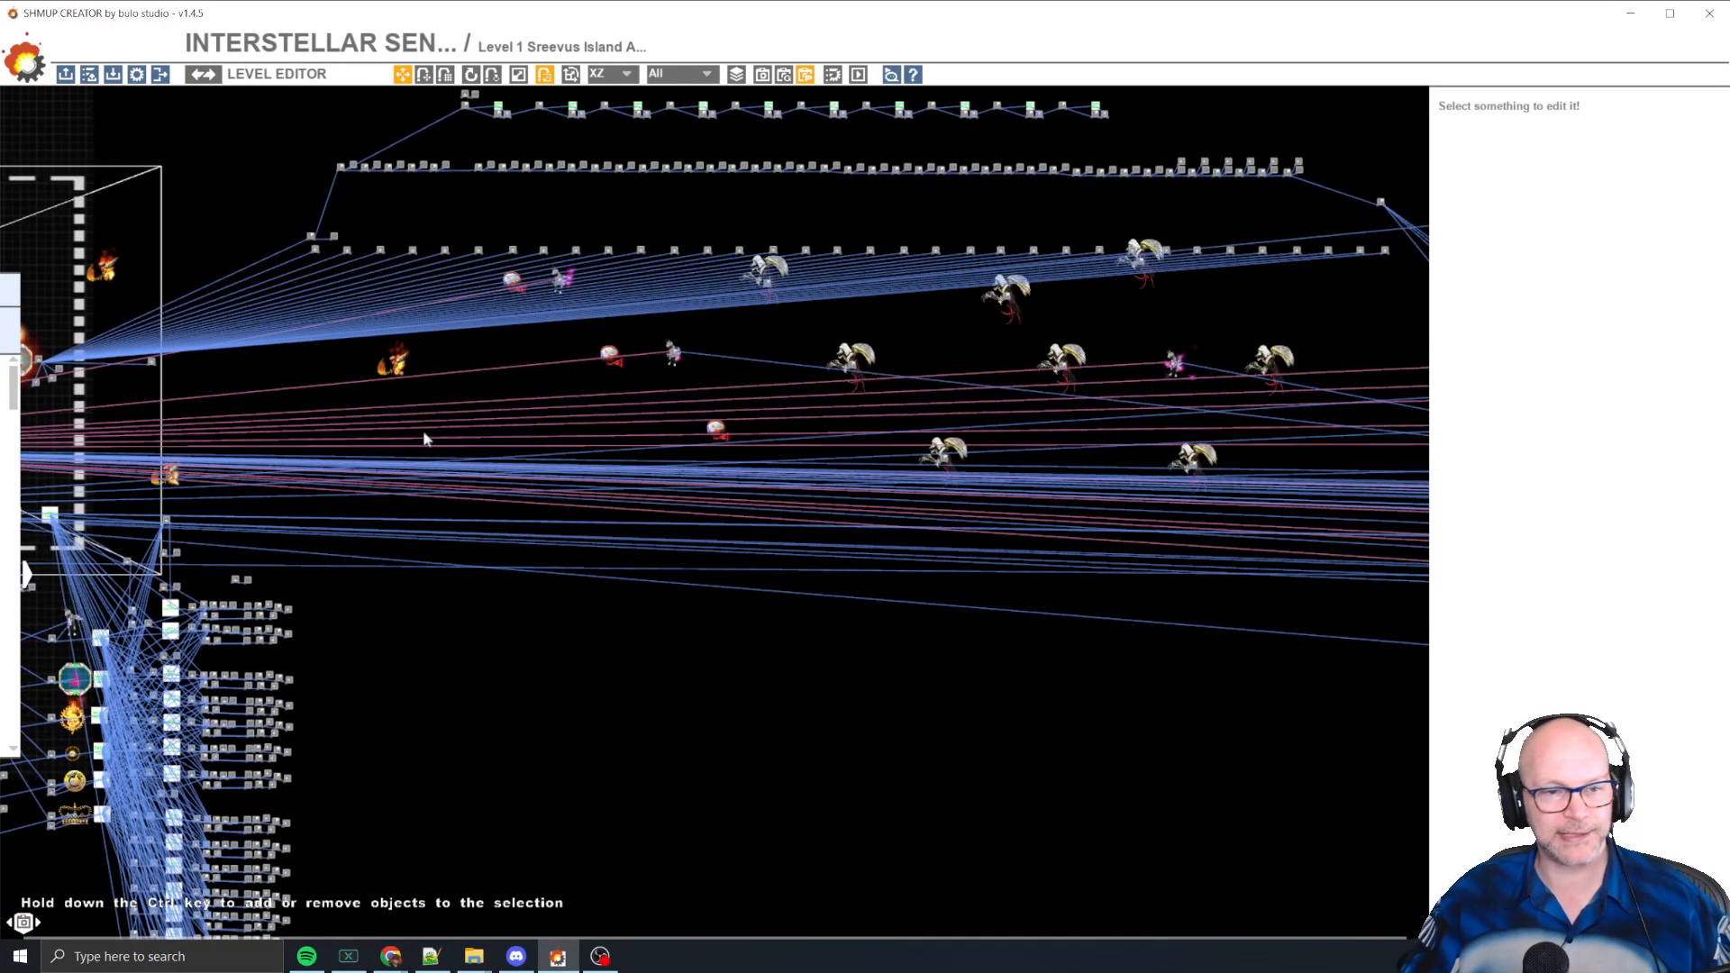
{"action": "scroll", "coordinate": [685, 361], "scroll_direction": "up", "scroll_amount": 5}
{"action": "scroll", "coordinate": [738, 331], "scroll_direction": "down", "scroll_amount": 3}
{"action": "middle_click_drag", "start_coordinate": [1351, 368], "coordinate": [852, 404]}
{"action": "middle_click_drag", "start_coordinate": [1043, 343], "coordinate": [862, 405]}
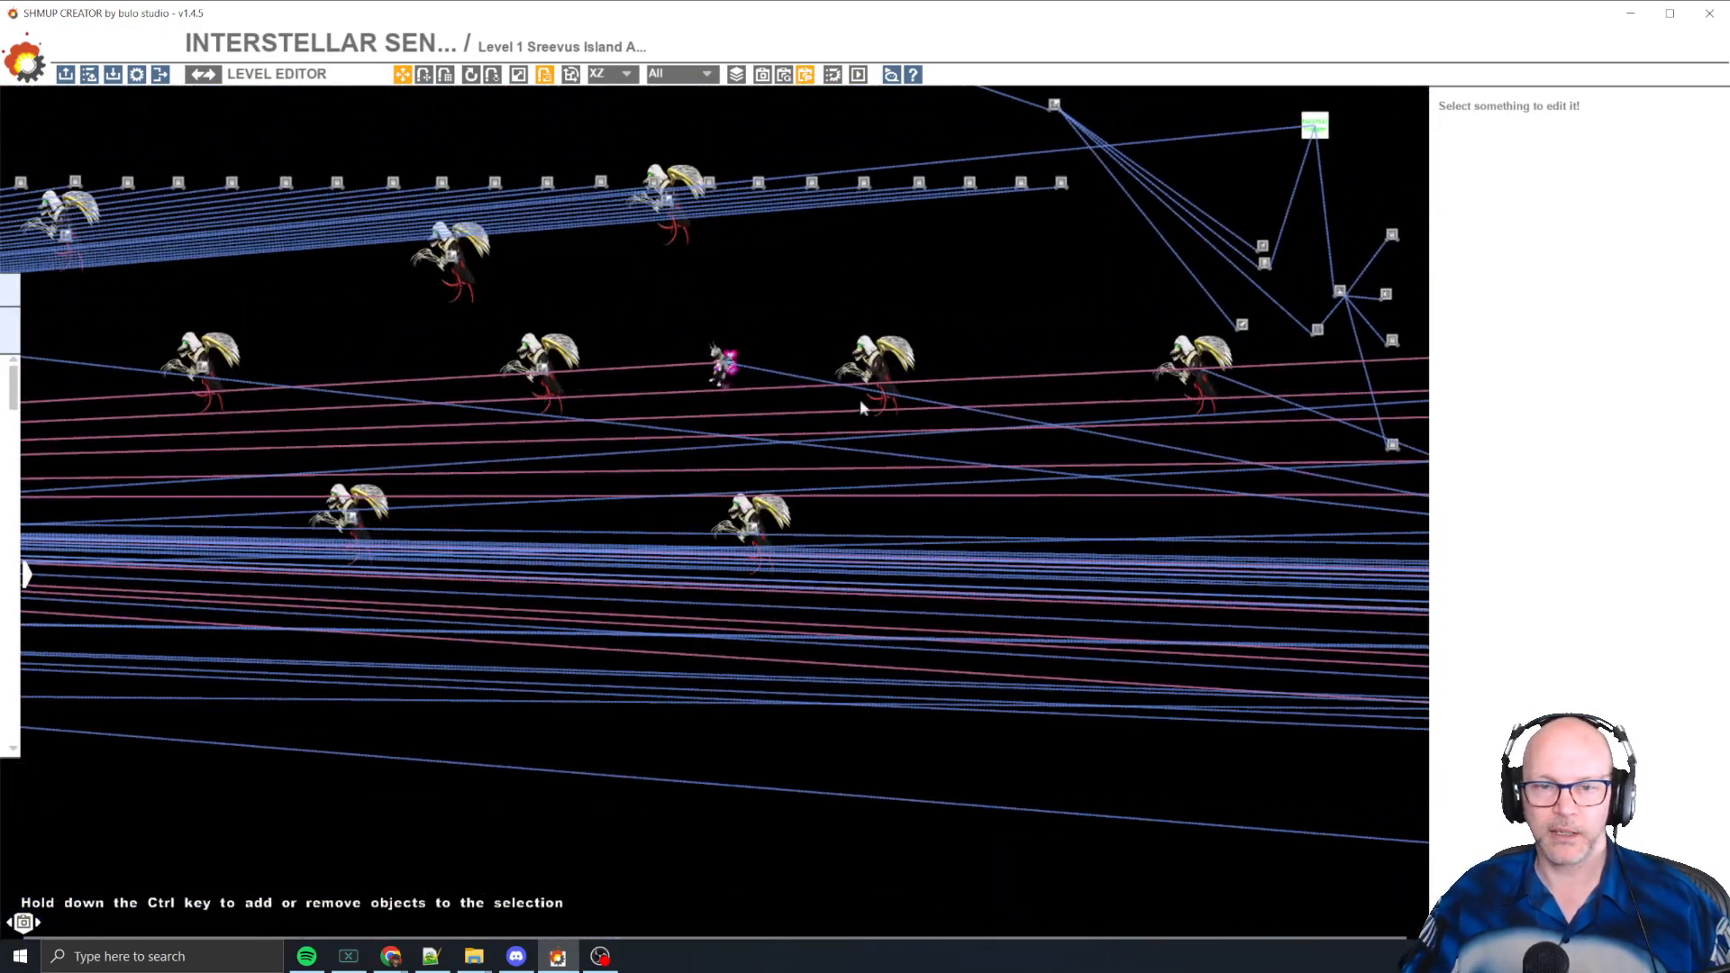
{"action": "scroll", "coordinate": [753, 359], "scroll_direction": "up", "scroll_amount": 5}
{"action": "scroll", "coordinate": [607, 399], "scroll_direction": "down", "scroll_amount": 10}
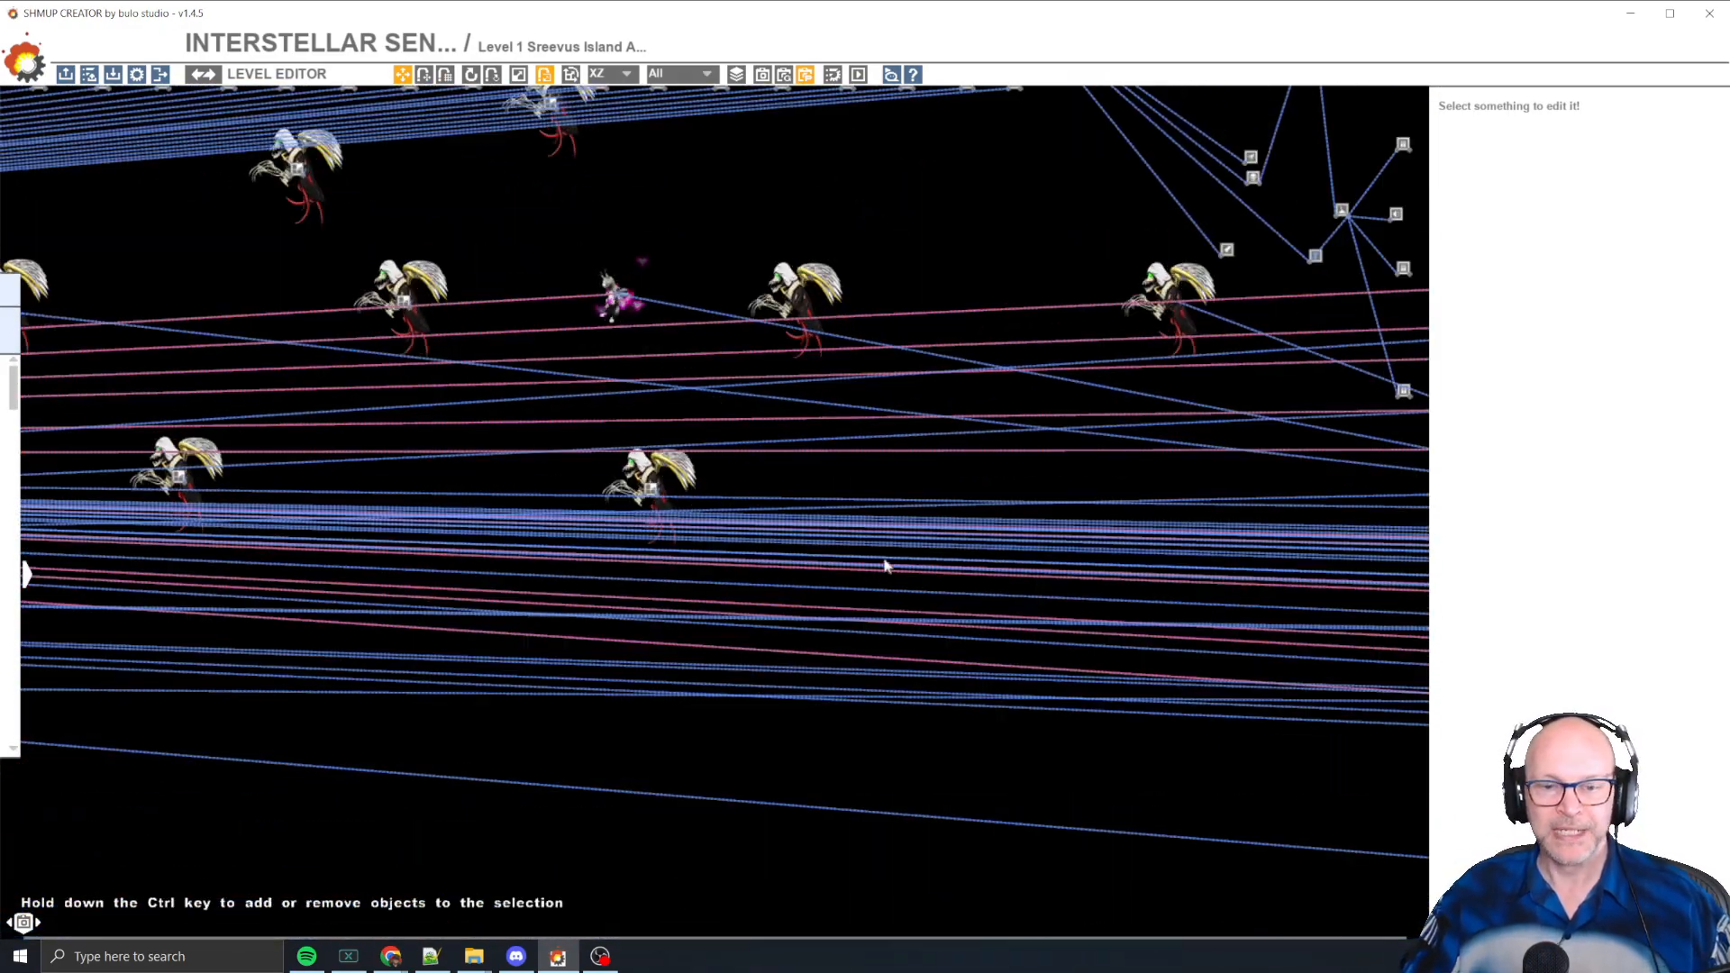
{"action": "middle_click_drag", "start_coordinate": [415, 517], "coordinate": [1023, 676]}
{"action": "middle_click_drag", "start_coordinate": [652, 691], "coordinate": [957, 710]}
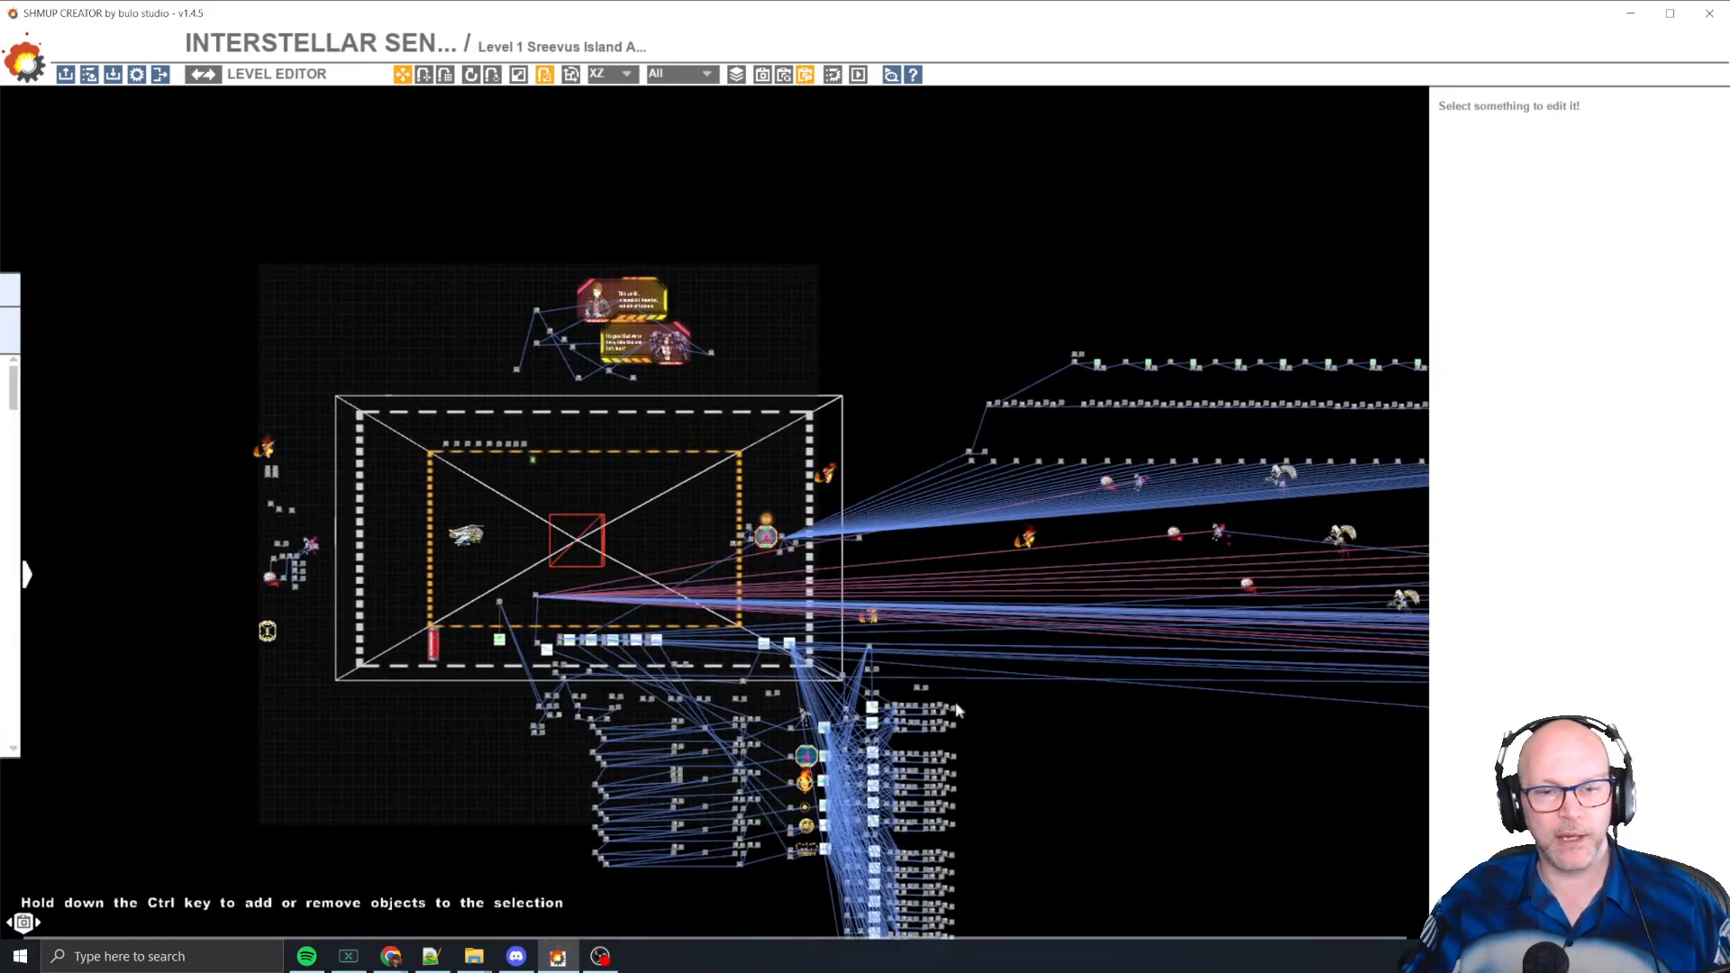
{"action": "middle_click_drag", "start_coordinate": [1051, 741], "coordinate": [1015, 640]}
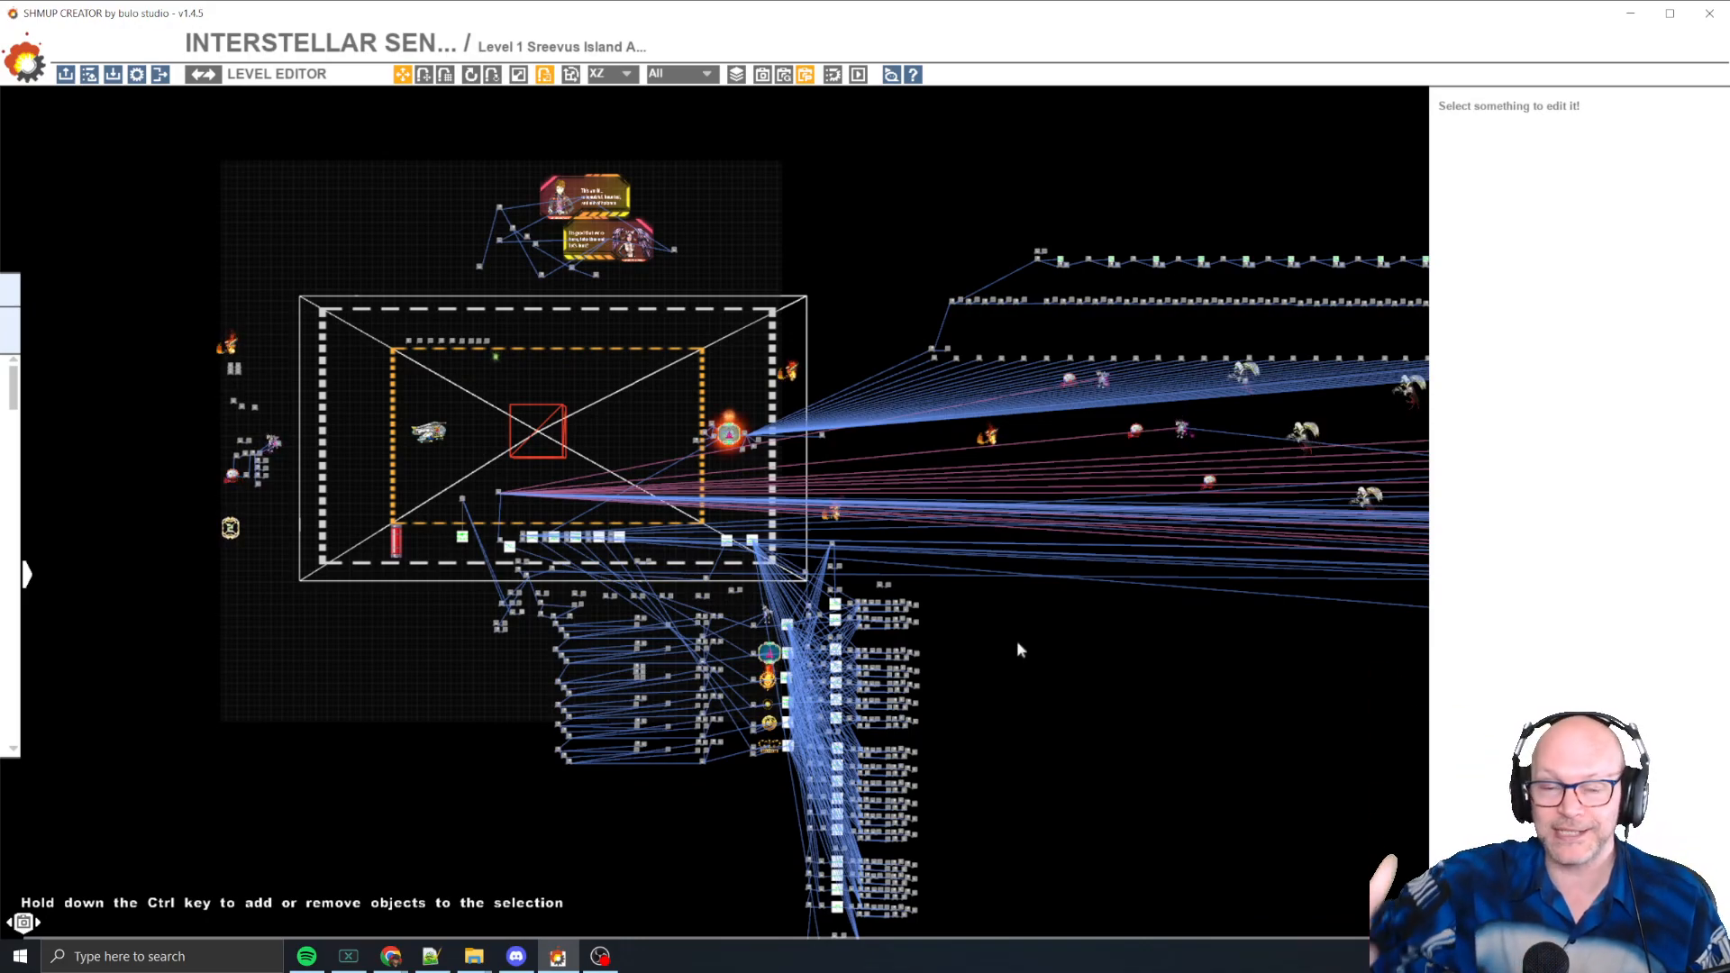
- Survey the rest of Level 1, from the warships and enemy formations to the skull towers at the level's end
{"action": "middle_click_drag", "start_coordinate": [1208, 755], "coordinate": [379, 594]}
{"action": "middle_click_drag", "start_coordinate": [1027, 618], "coordinate": [621, 545]}
{"action": "scroll", "coordinate": [620, 536], "scroll_direction": "down", "scroll_amount": 3}
{"action": "middle_click_drag", "start_coordinate": [1112, 624], "coordinate": [631, 585]}
{"action": "middle_click_drag", "start_coordinate": [951, 653], "coordinate": [633, 586]}
{"action": "middle_click_drag", "start_coordinate": [921, 548], "coordinate": [609, 579]}
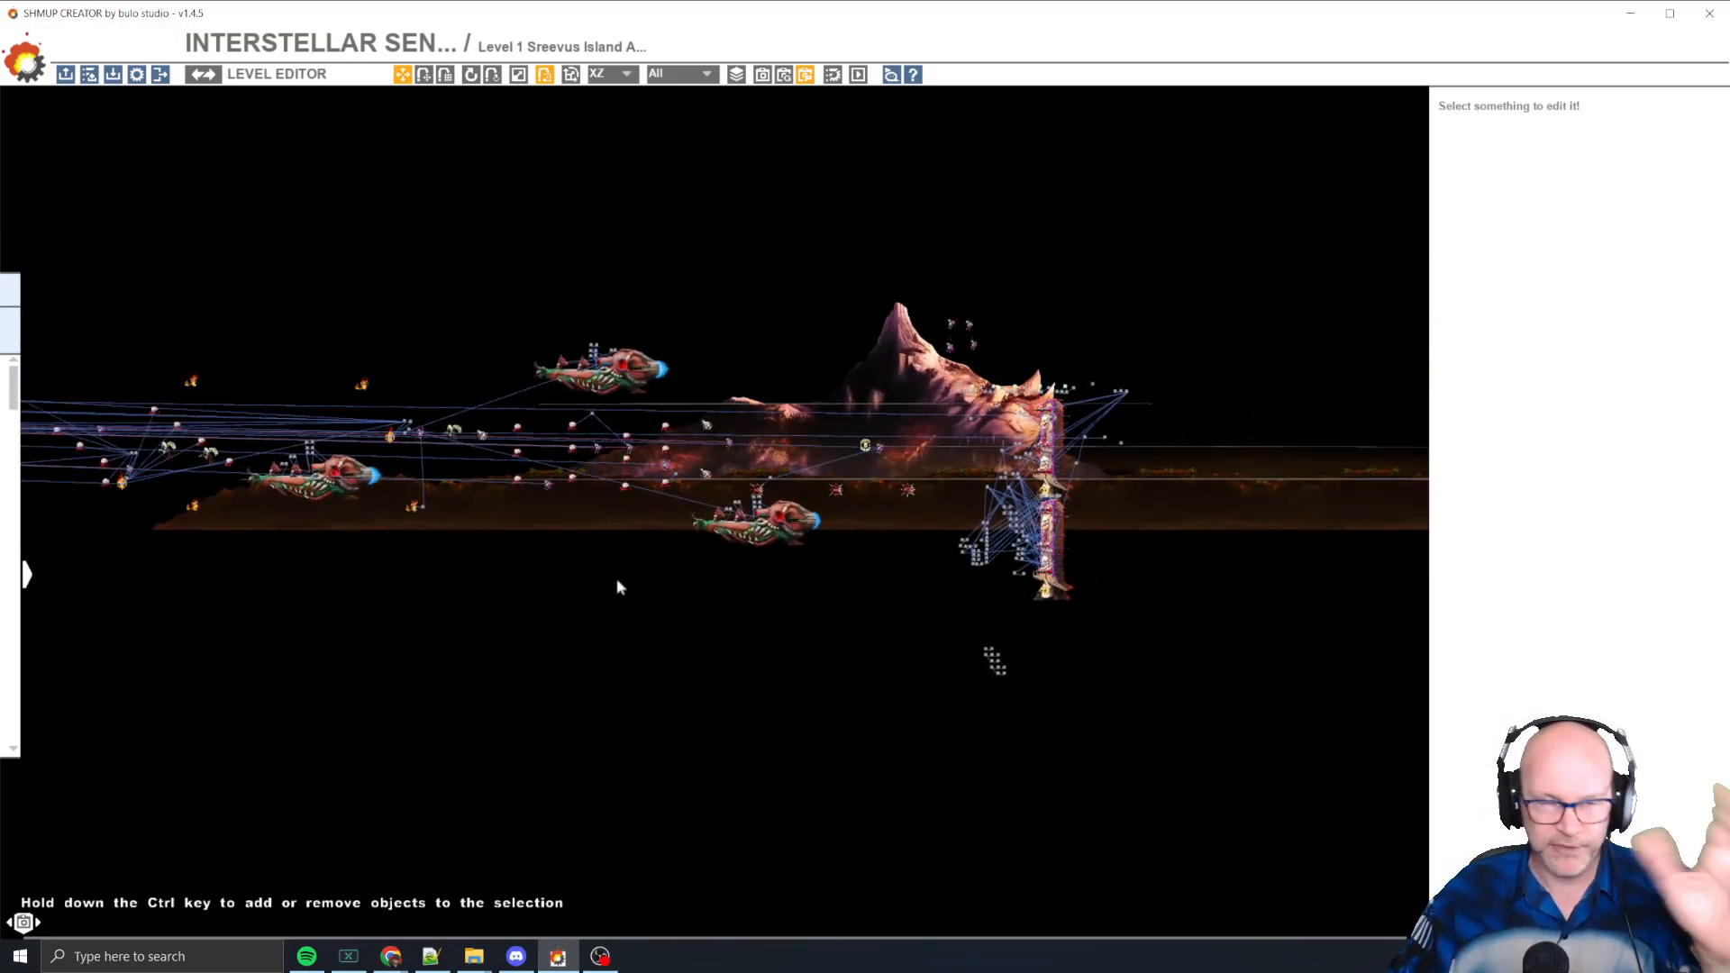
{"action": "scroll", "coordinate": [631, 590], "scroll_direction": "up", "scroll_amount": 1}
{"action": "scroll", "coordinate": [588, 512], "scroll_direction": "up", "scroll_amount": 4}
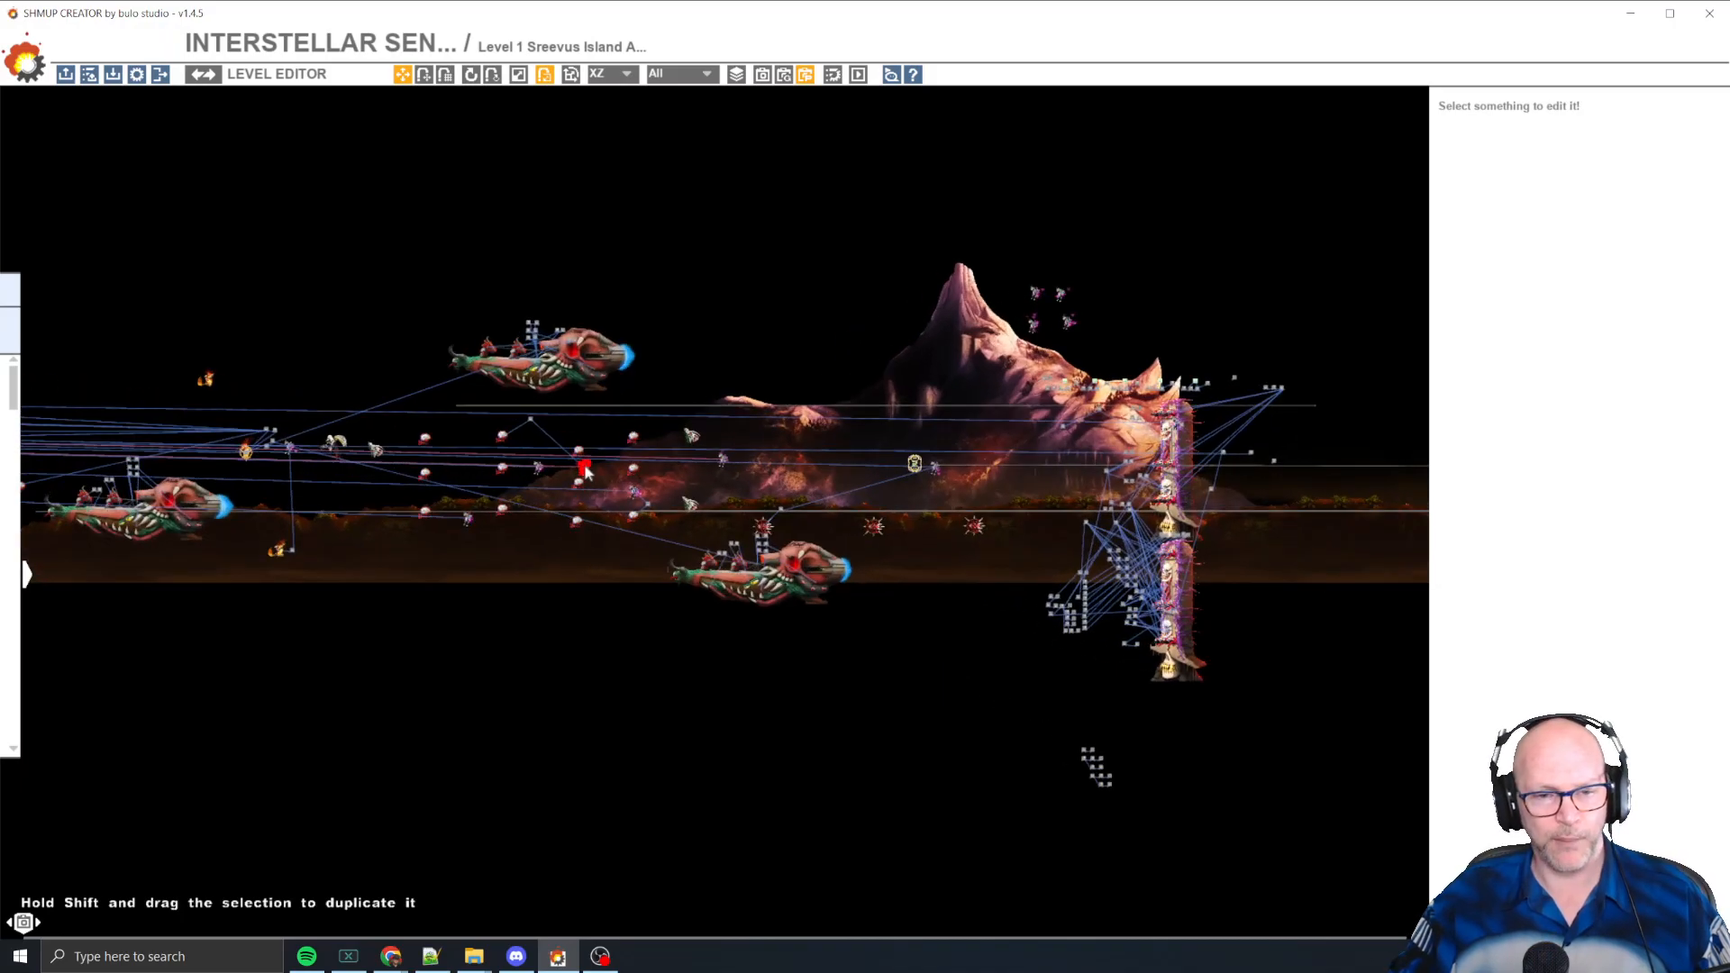
{"action": "scroll", "coordinate": [584, 469], "scroll_direction": "up", "scroll_amount": 4}
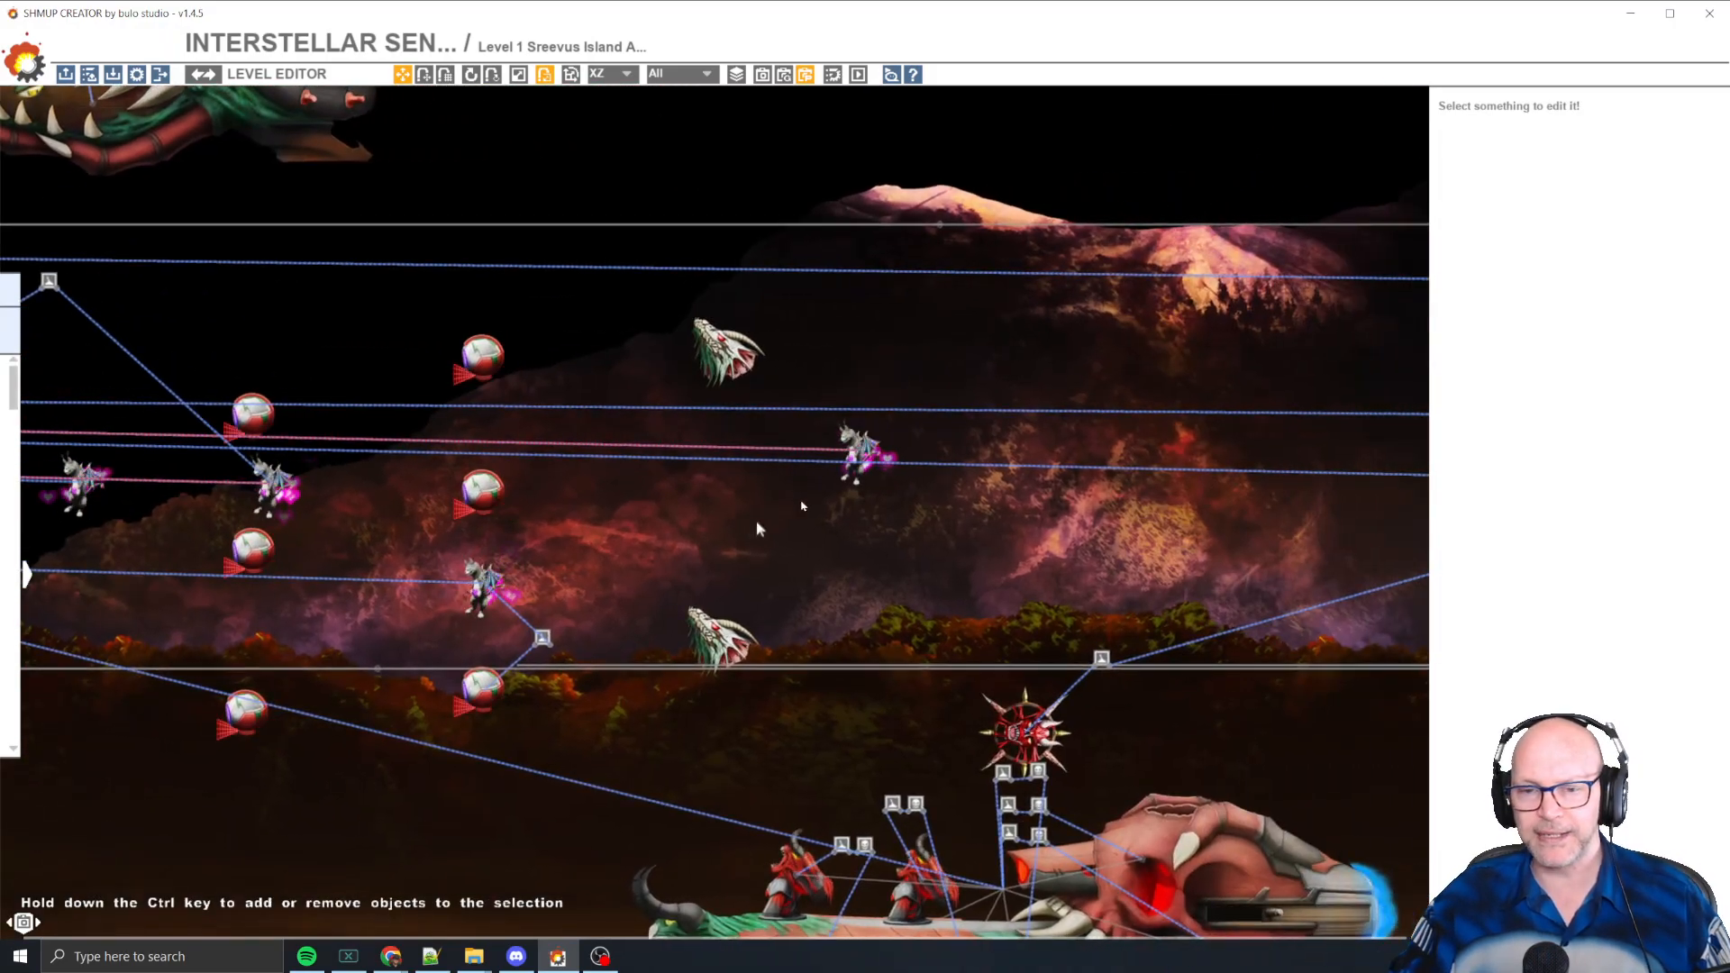
{"action": "middle_click_drag", "start_coordinate": [1289, 492], "coordinate": [671, 502]}
{"action": "scroll", "coordinate": [671, 501], "scroll_direction": "down", "scroll_amount": 5}
{"action": "middle_click_drag", "start_coordinate": [952, 514], "coordinate": [700, 525]}
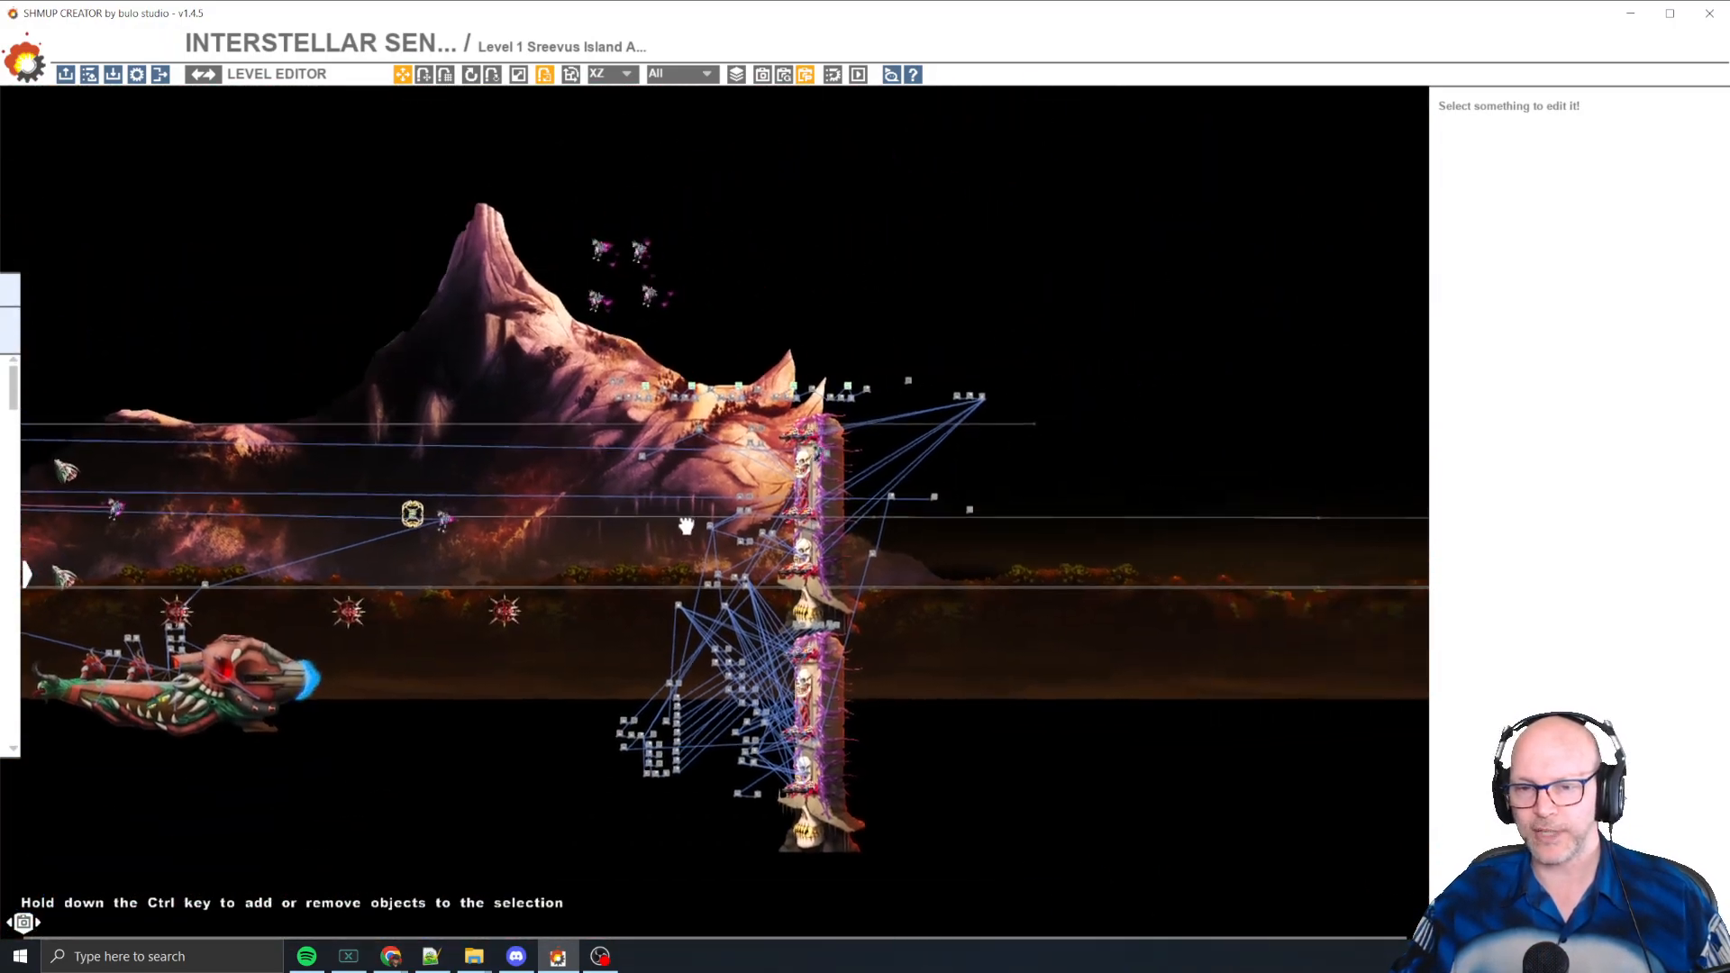
{"action": "scroll", "coordinate": [764, 459], "scroll_direction": "up", "scroll_amount": 3}
{"action": "scroll", "coordinate": [744, 446], "scroll_direction": "up", "scroll_amount": 4}
{"action": "middle_click_drag", "start_coordinate": [532, 581], "coordinate": [768, 409]}
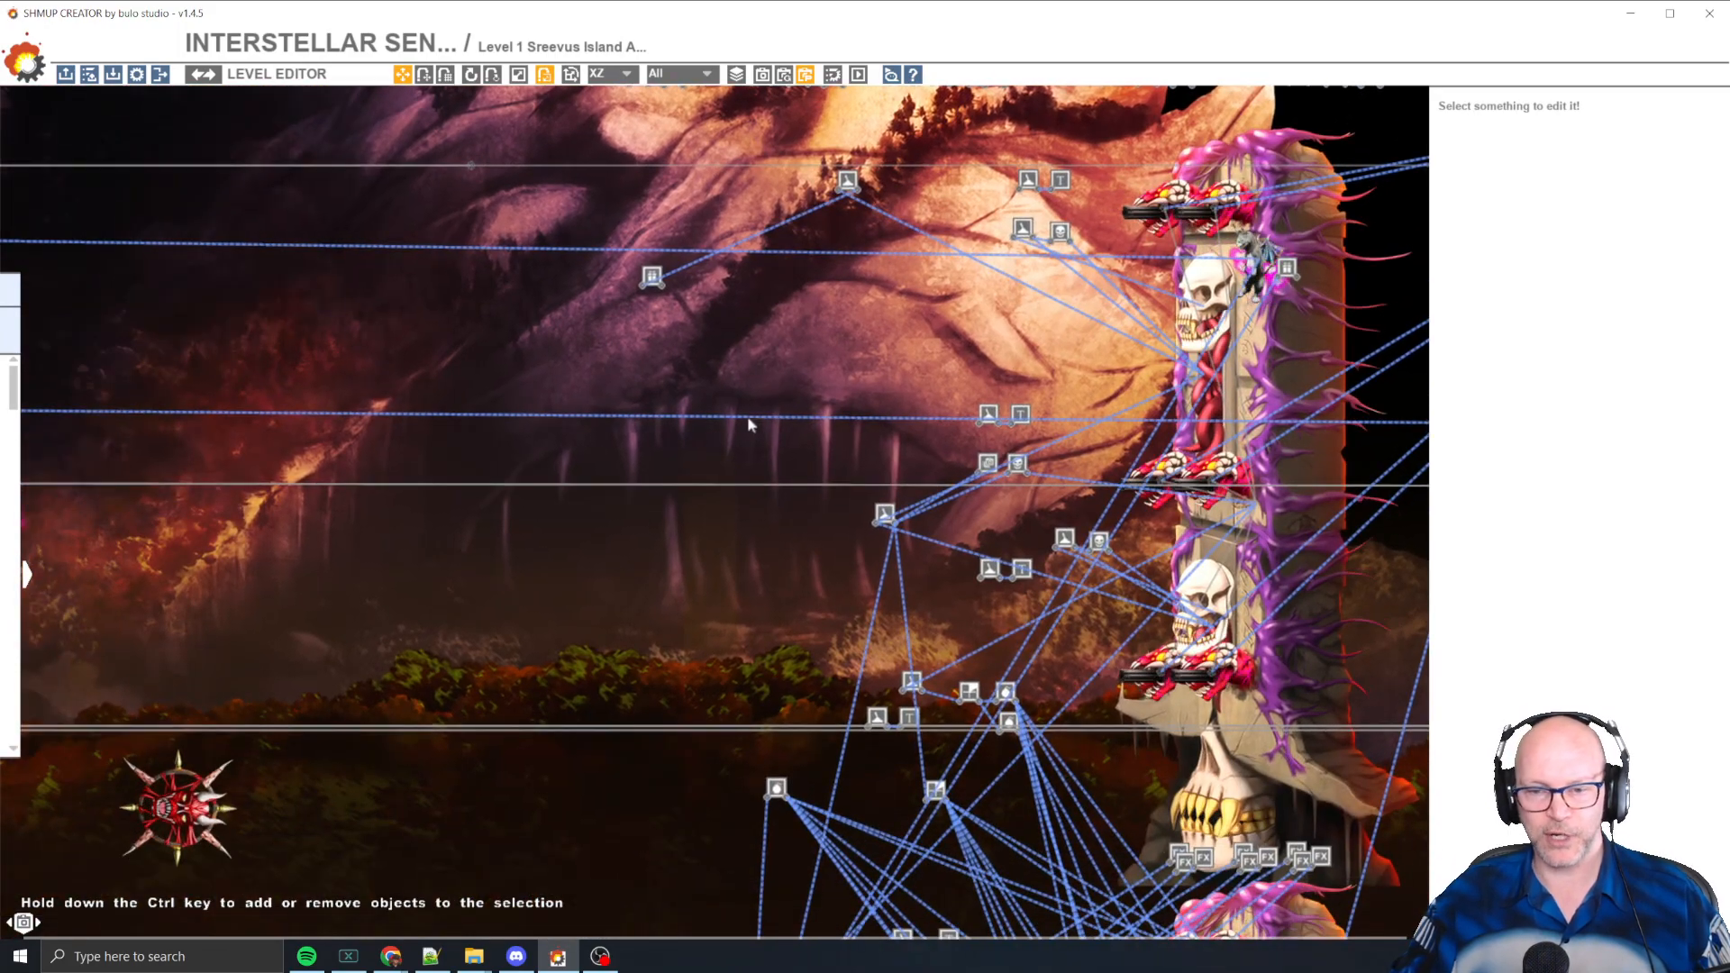
{"action": "middle_click_drag", "start_coordinate": [373, 583], "coordinate": [1012, 395]}
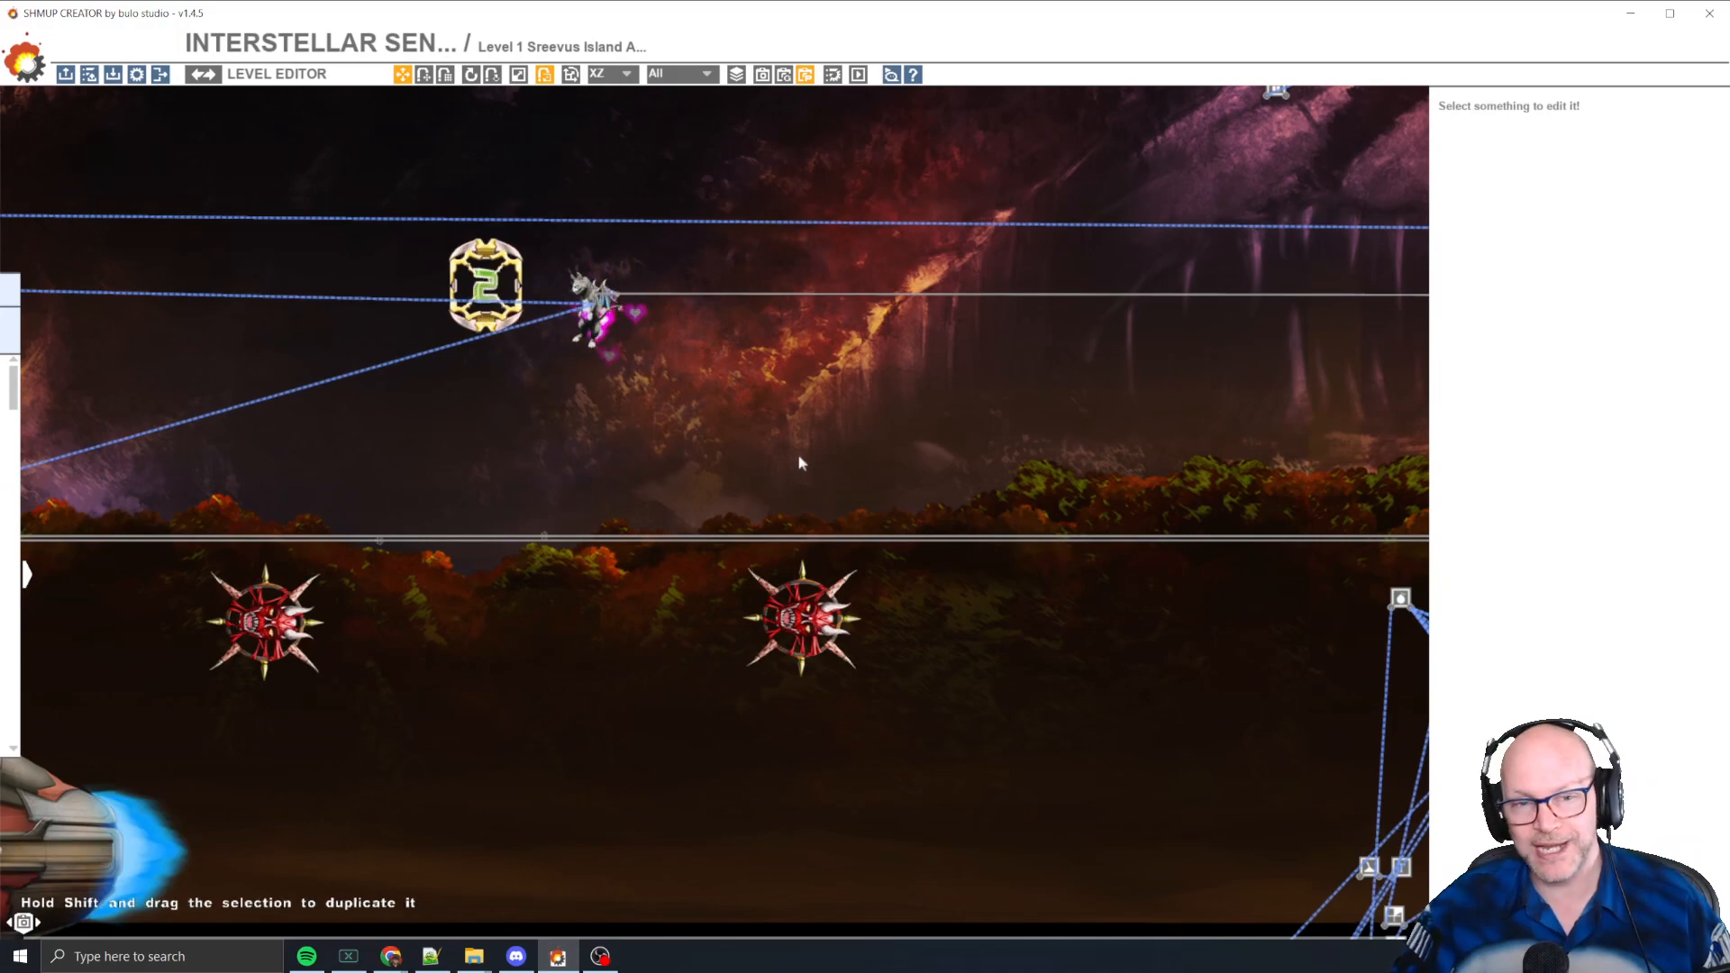
{"action": "scroll", "coordinate": [799, 455], "scroll_direction": "down", "scroll_amount": 5}
{"action": "key", "text": "alt+Tab"}
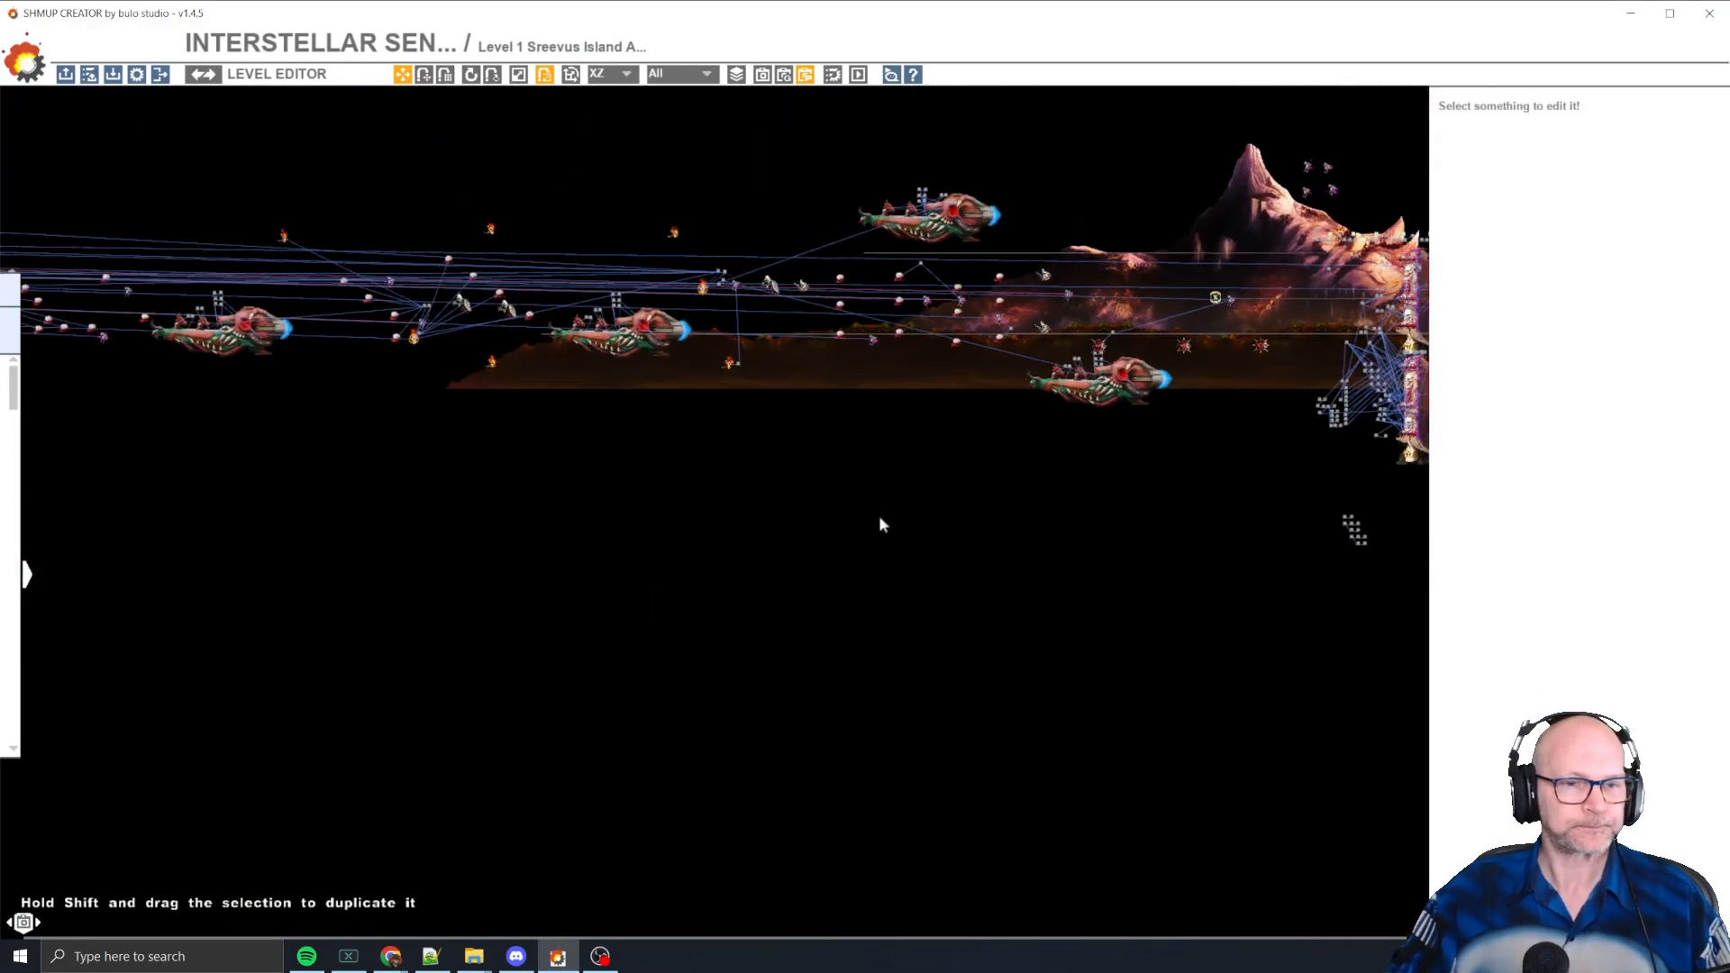
- Box-select one complete warship in the middle of the level together with its turrets and attached triggers
{"action": "middle_click_drag", "start_coordinate": [396, 522], "coordinate": [978, 680]}
{"action": "scroll", "coordinate": [857, 526], "scroll_direction": "up", "scroll_amount": 5}
{"action": "scroll", "coordinate": [861, 525], "scroll_direction": "up", "scroll_amount": 3}
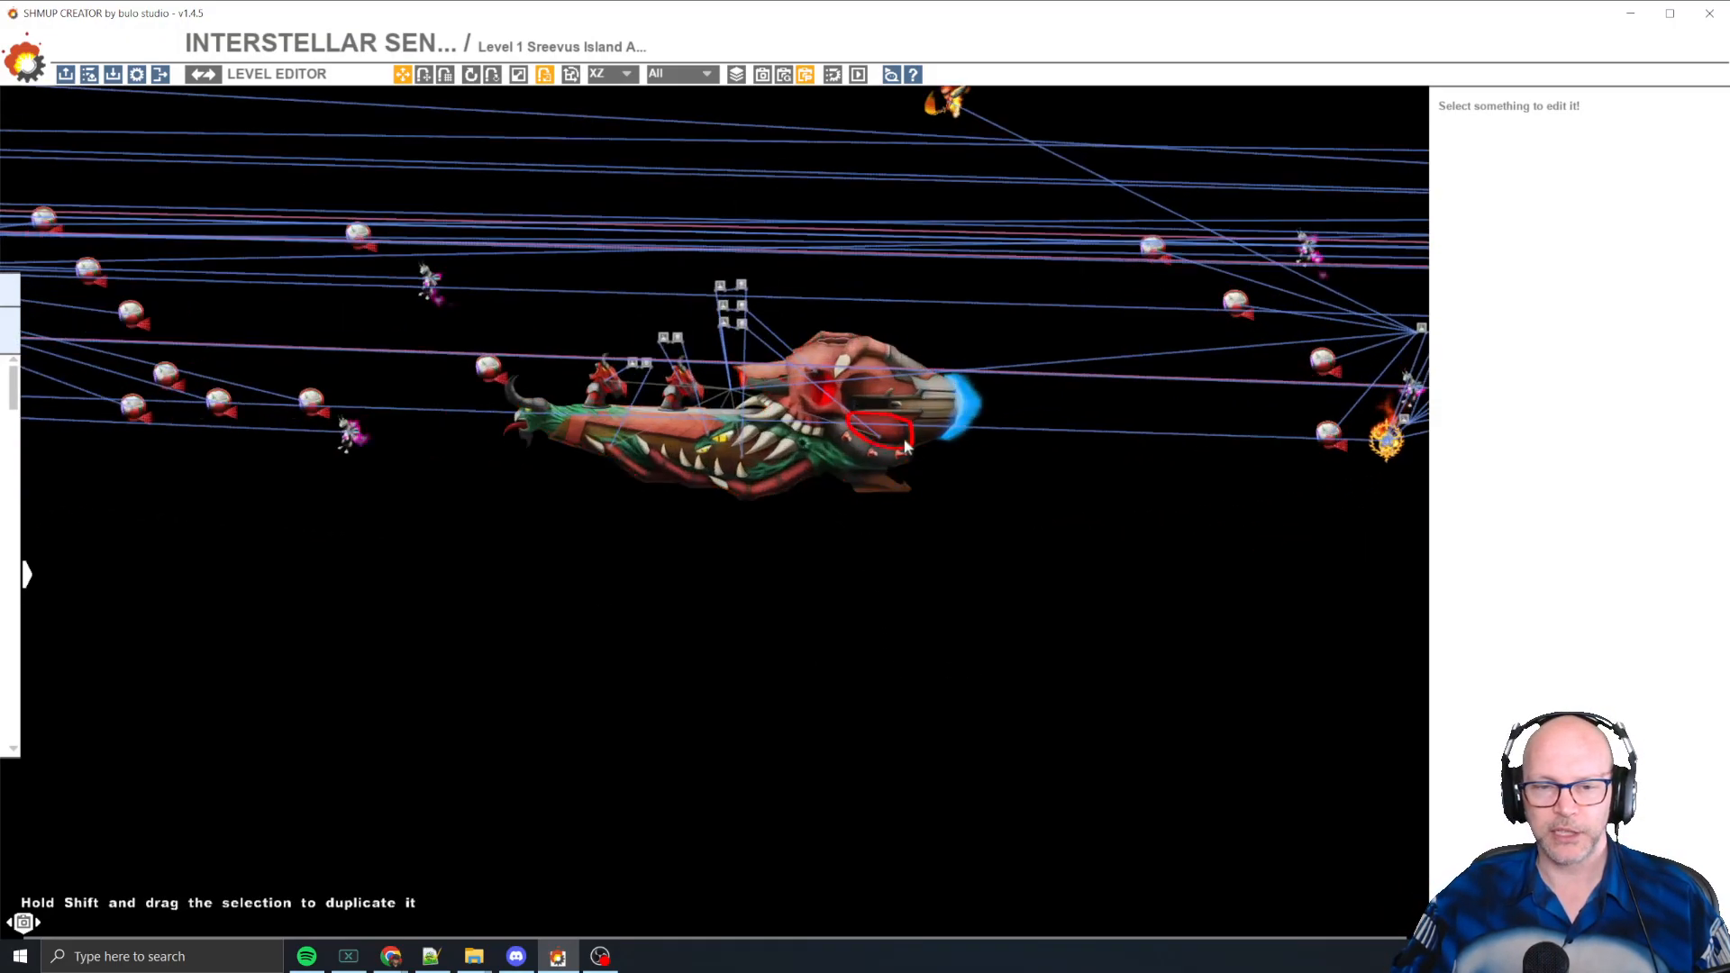
{"action": "left_click_drag", "start_coordinate": [1011, 299], "coordinate": [512, 566]}
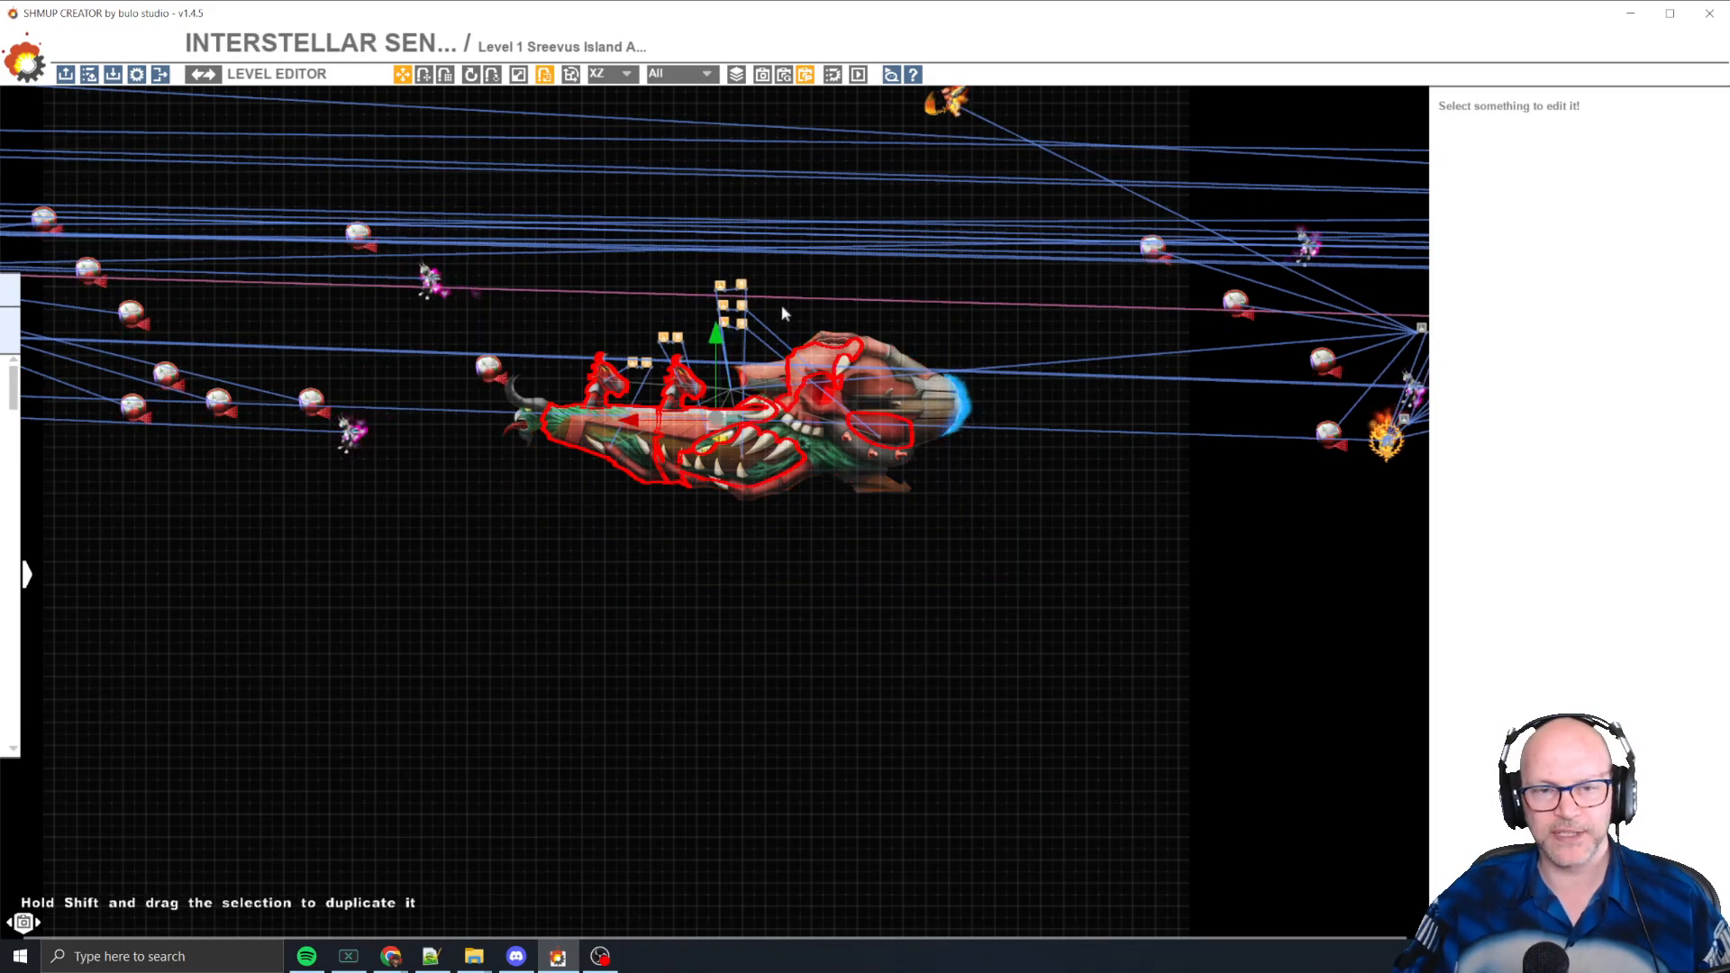
- Add the group of round and winged enemies ahead of the warship to the selection, and clear the whole selection
{"action": "scroll", "coordinate": [720, 556], "scroll_direction": "up", "scroll_amount": 2}
{"action": "middle_click_drag", "start_coordinate": [740, 508], "coordinate": [751, 609]}
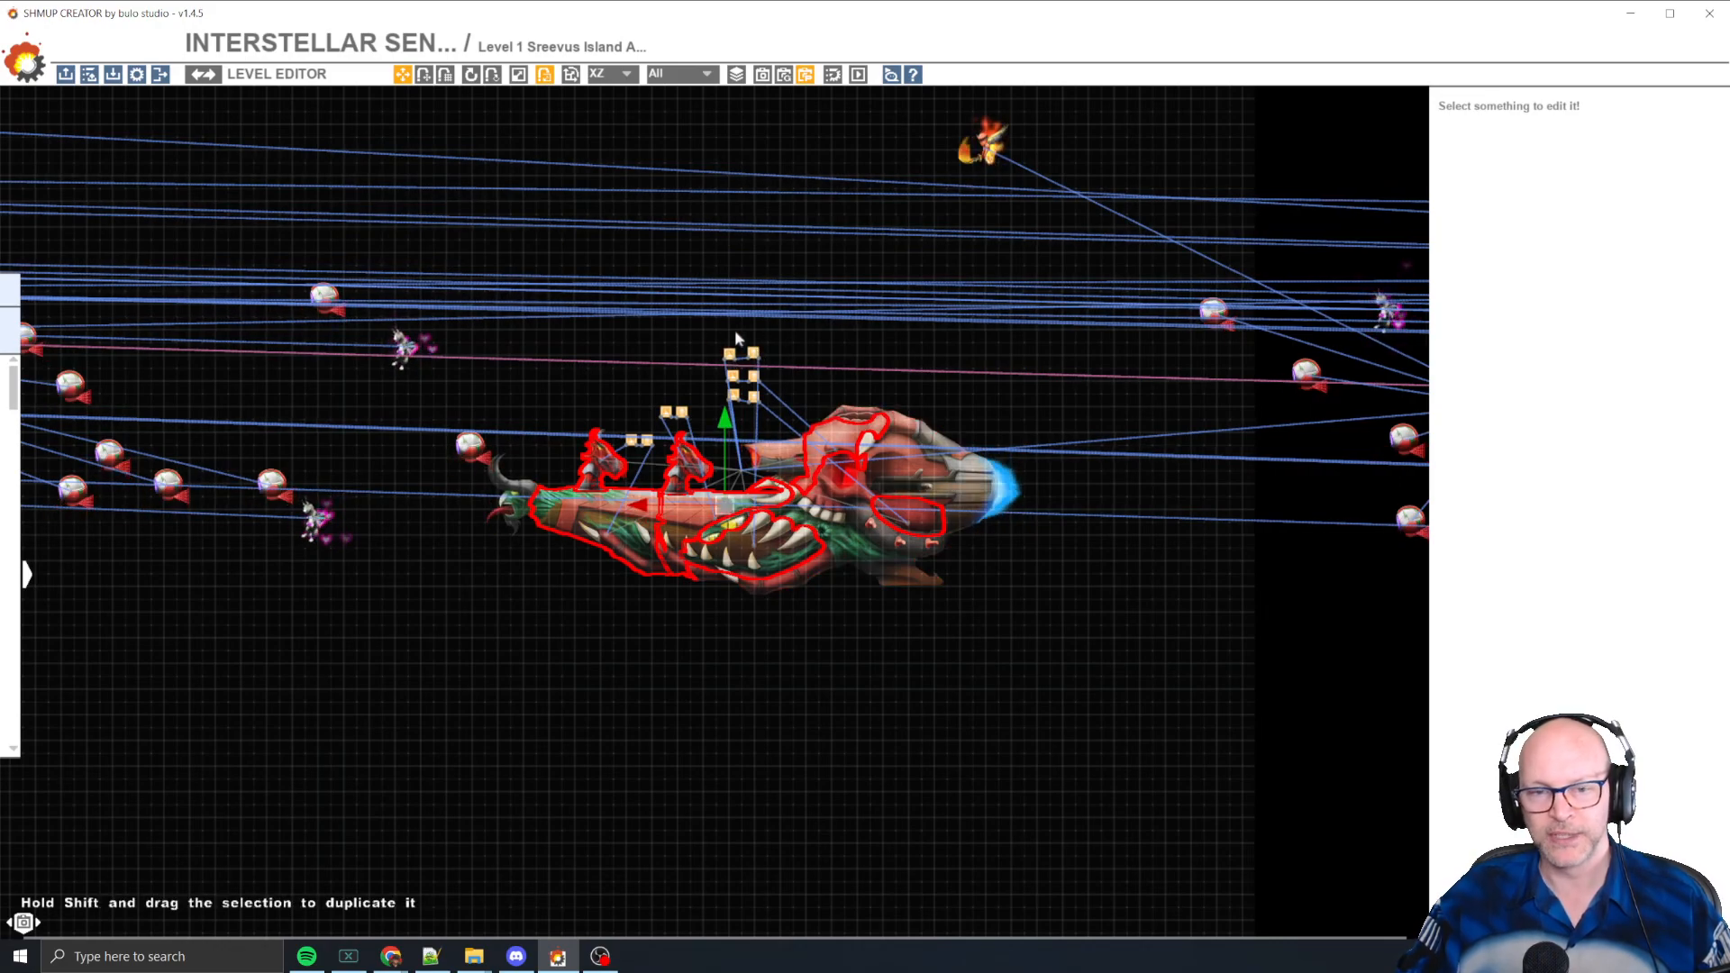
{"action": "middle_click_drag", "start_coordinate": [691, 735], "coordinate": [762, 618]}
{"action": "middle_click_drag", "start_coordinate": [579, 618], "coordinate": [920, 707]}
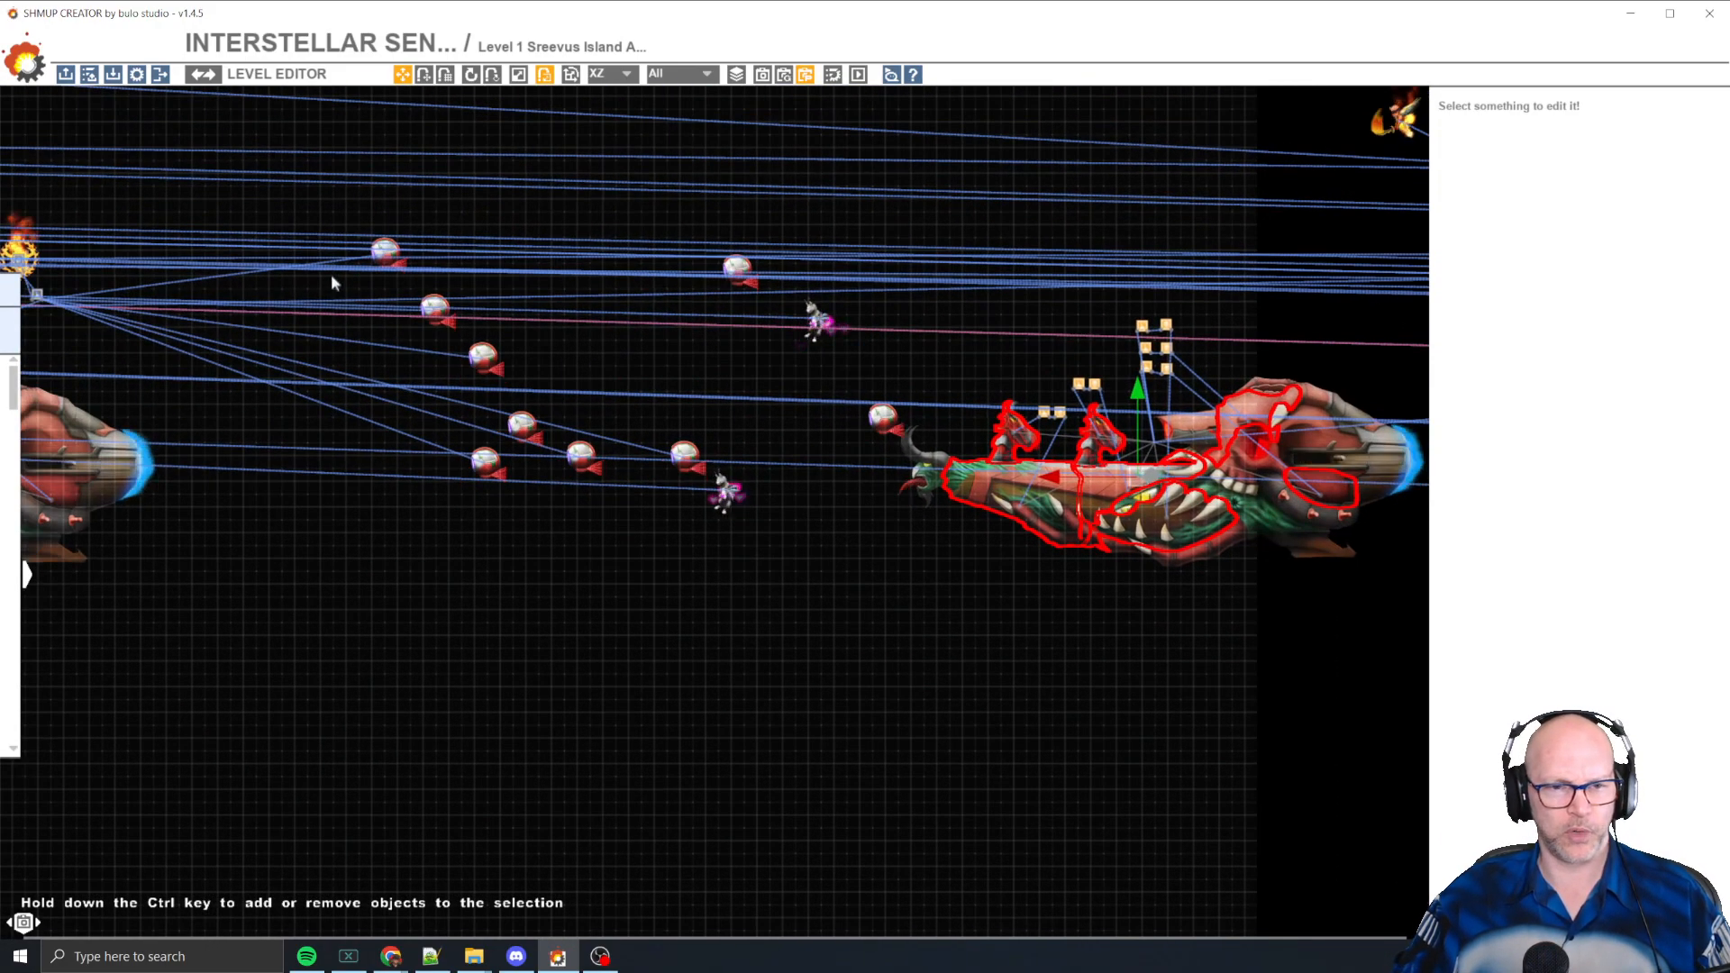
{"action": "left_click_drag", "start_coordinate": [308, 168], "coordinate": [765, 665]}
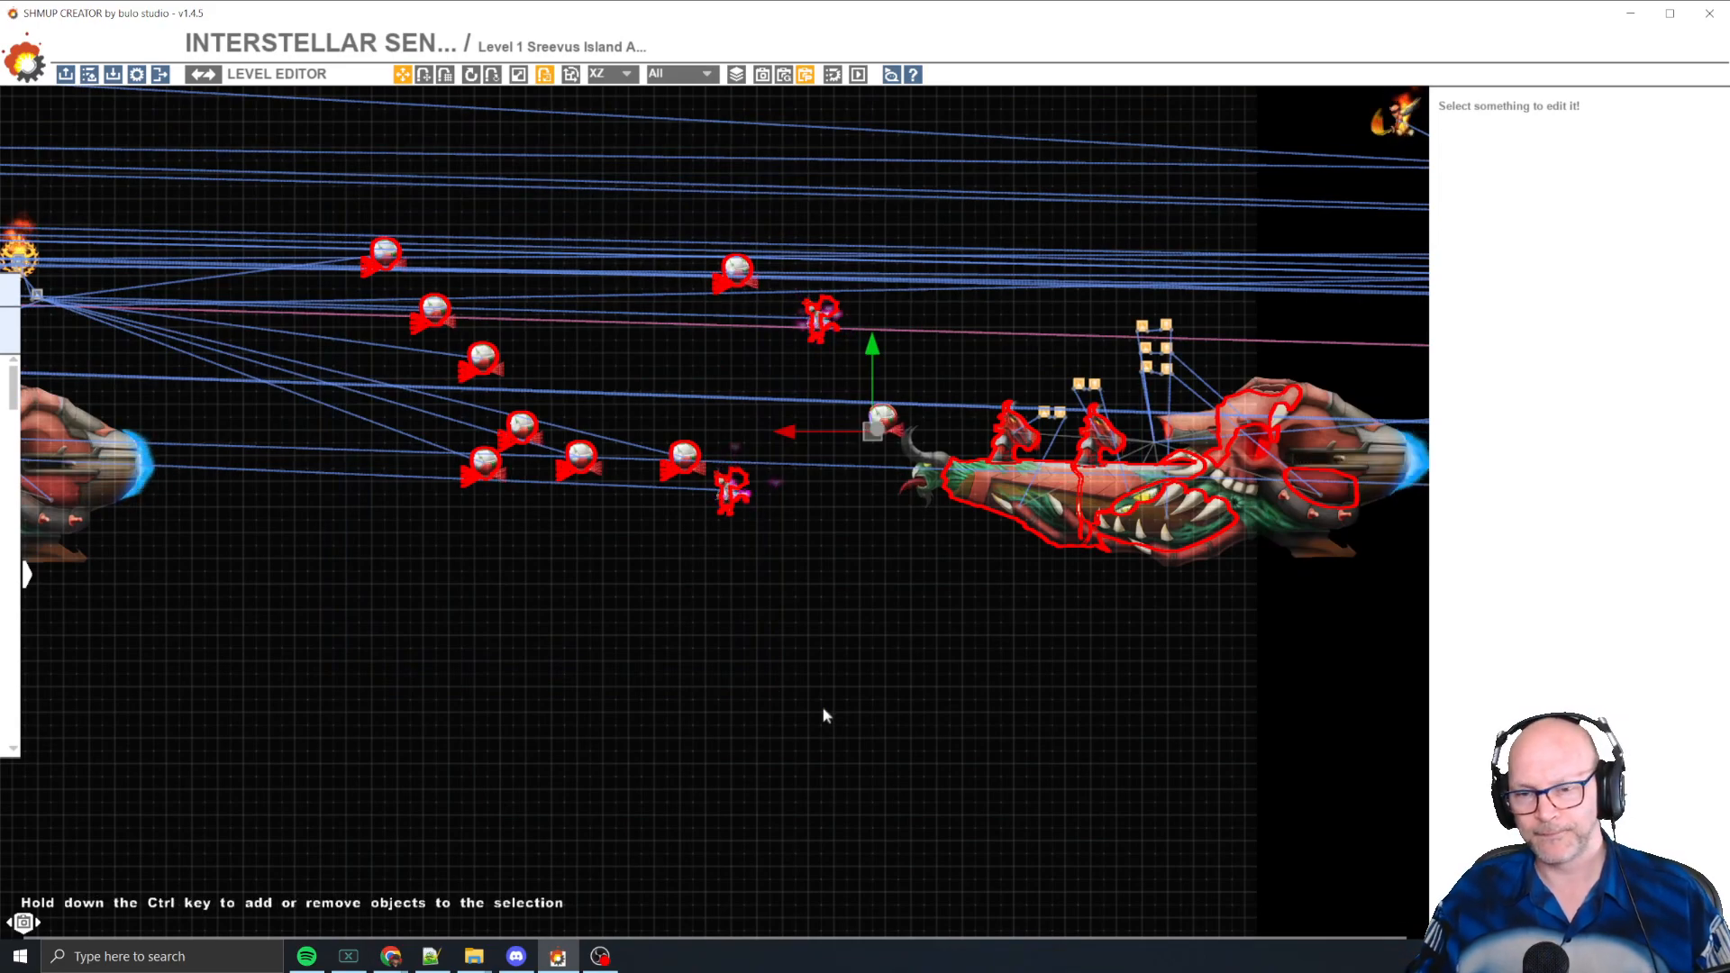
{"action": "middle_click_drag", "start_coordinate": [1011, 711], "coordinate": [687, 722]}
{"action": "scroll", "coordinate": [683, 721], "scroll_direction": "down", "scroll_amount": 2}
{"action": "scroll", "coordinate": [681, 718], "scroll_direction": "down", "scroll_amount": 1}
{"action": "left_click", "coordinate": [536, 676]}
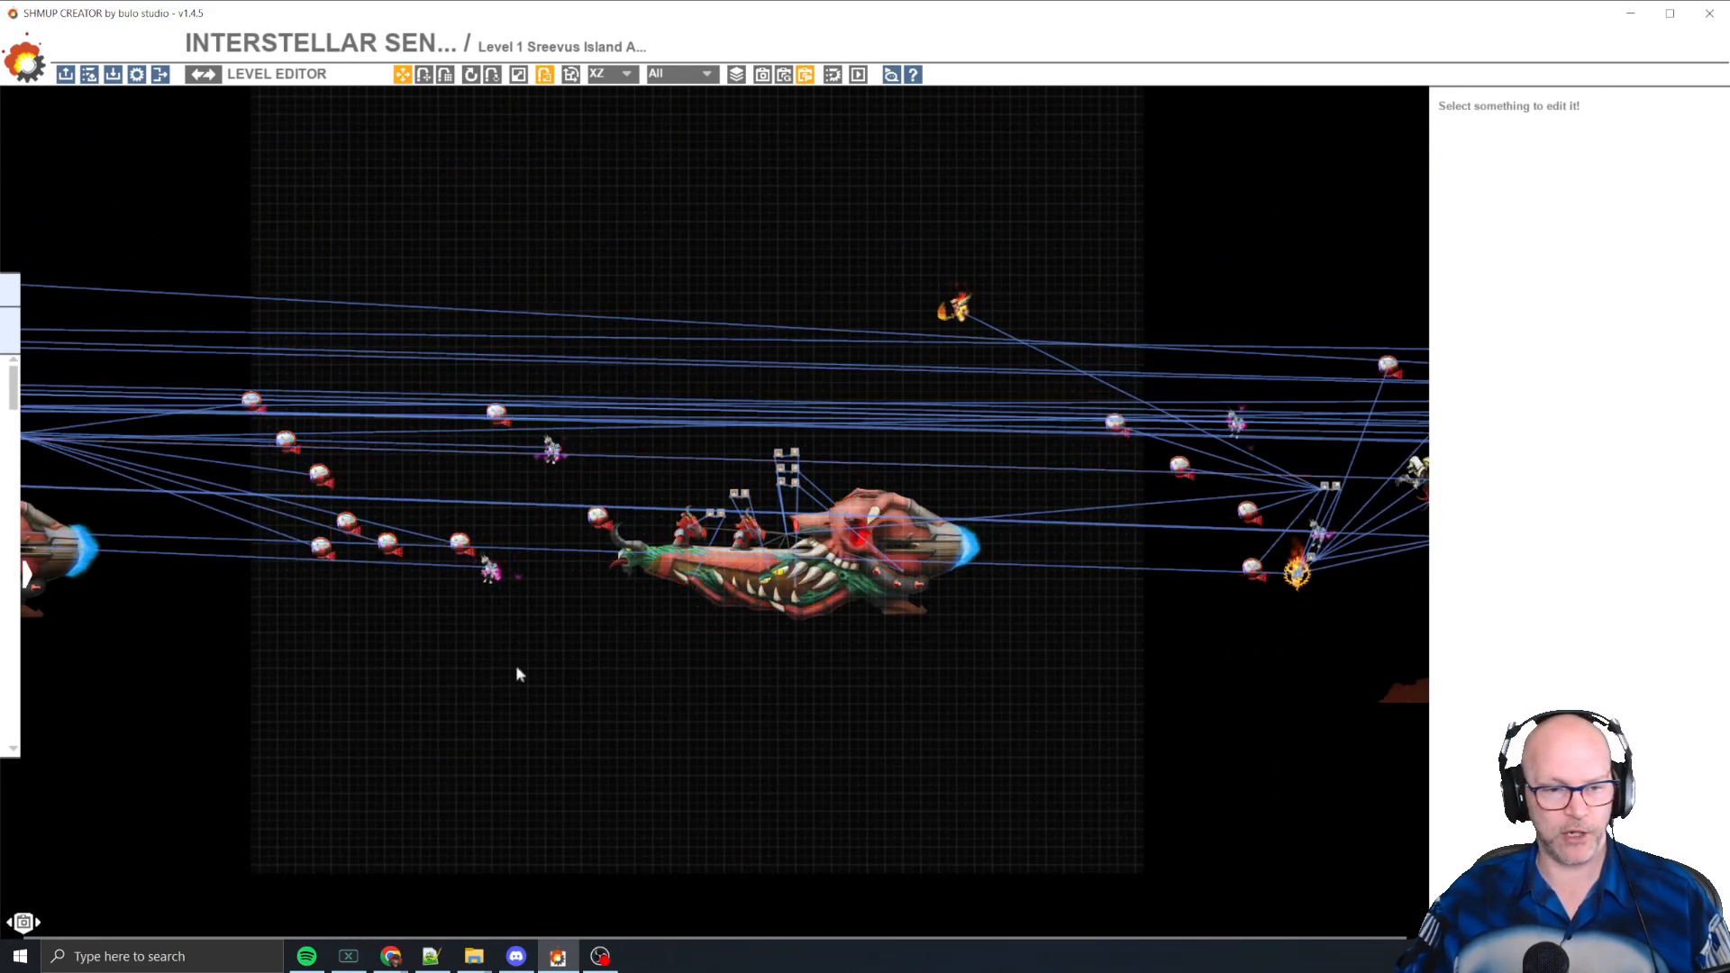
- Duplicate the diagonal trio of round enemies four times below the warships, and duplicate four of those copies further down
{"action": "middle_click_drag", "start_coordinate": [536, 675], "coordinate": [848, 636]}
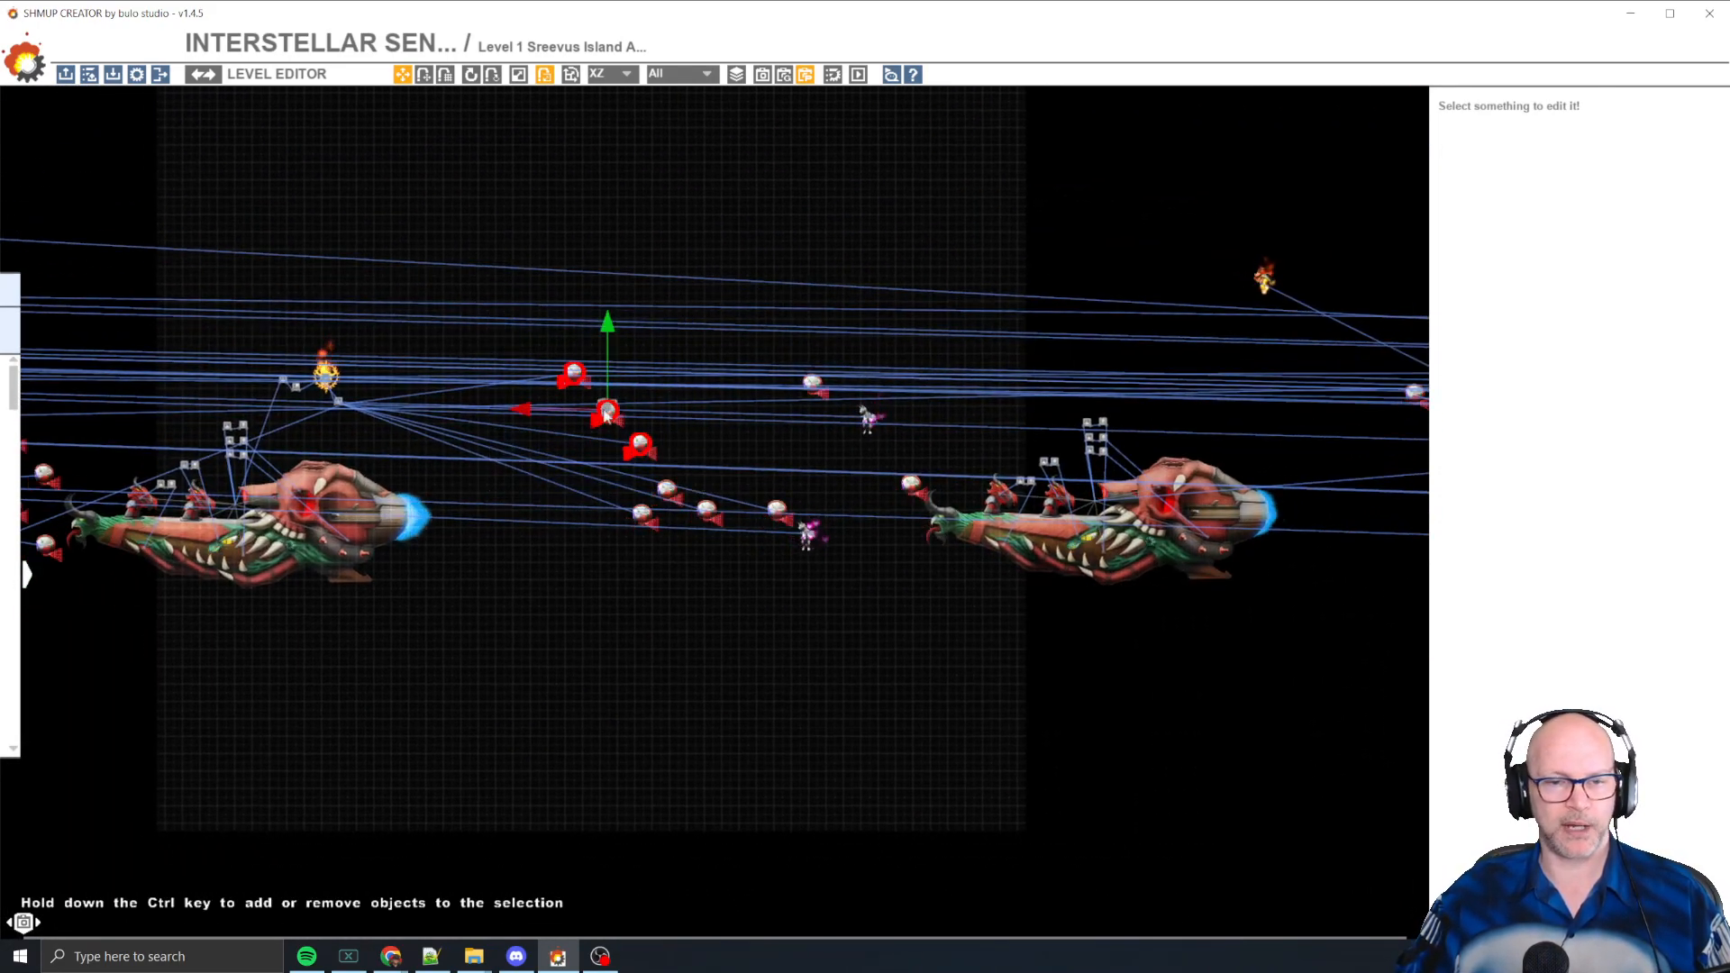
{"action": "middle_click_drag", "start_coordinate": [829, 689], "coordinate": [912, 510]}
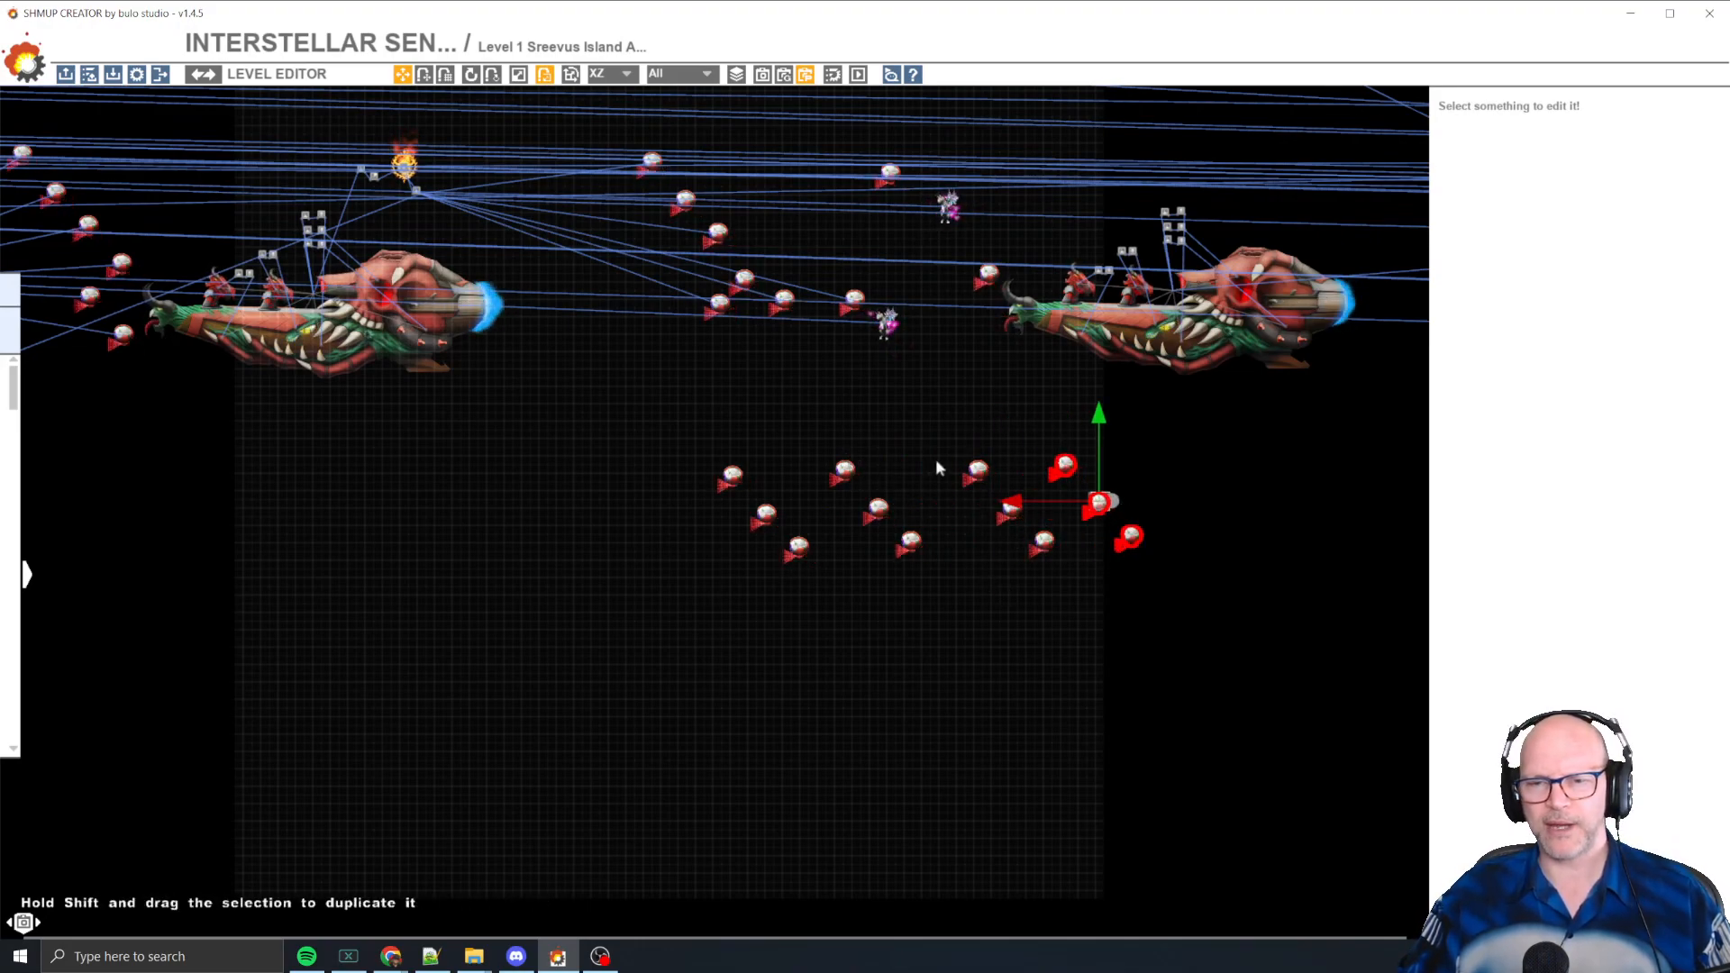
{"action": "left_click_drag", "start_coordinate": [823, 421], "coordinate": [991, 630]}
{"action": "left_click_drag", "start_coordinate": [932, 532], "coordinate": [1175, 651], "text": "shift"}
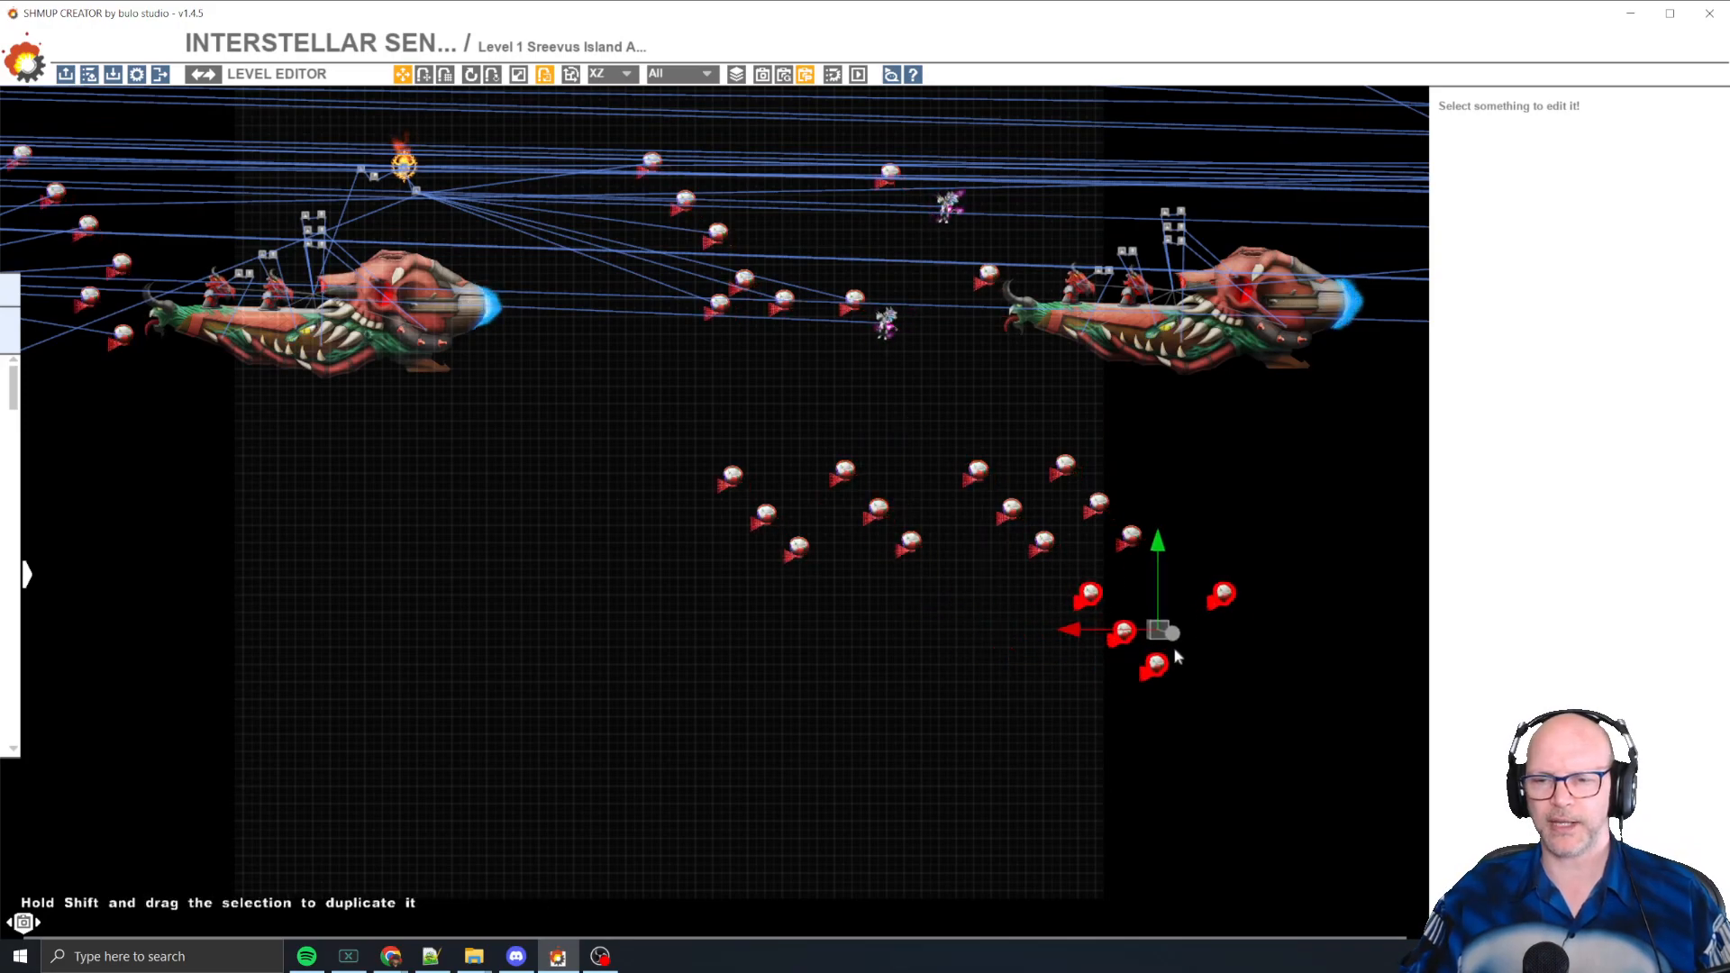
{"action": "left_click", "coordinate": [1088, 700]}
- Duplicate a block of ten copied round enemies into the empty area below and ahead of the formation, and deselect it
{"action": "middle_click_drag", "start_coordinate": [1089, 704], "coordinate": [865, 664]}
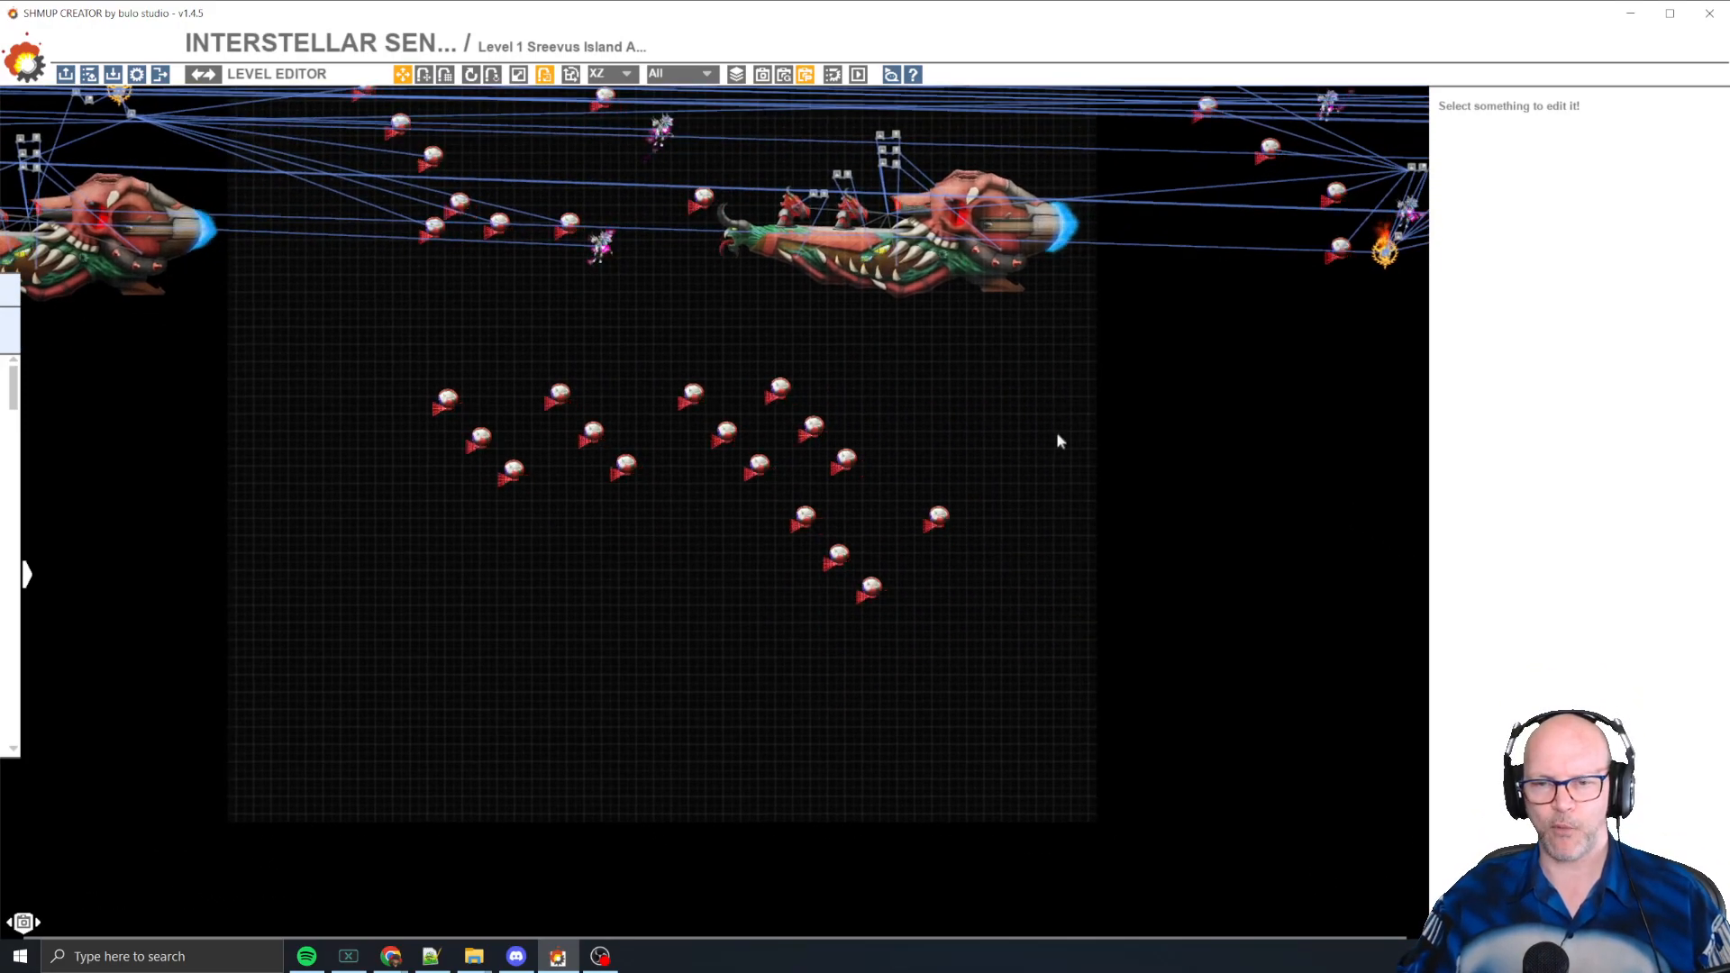
{"action": "left_click_drag", "start_coordinate": [1045, 357], "coordinate": [671, 635]}
{"action": "left_click_drag", "start_coordinate": [815, 496], "coordinate": [383, 695], "text": "shift"}
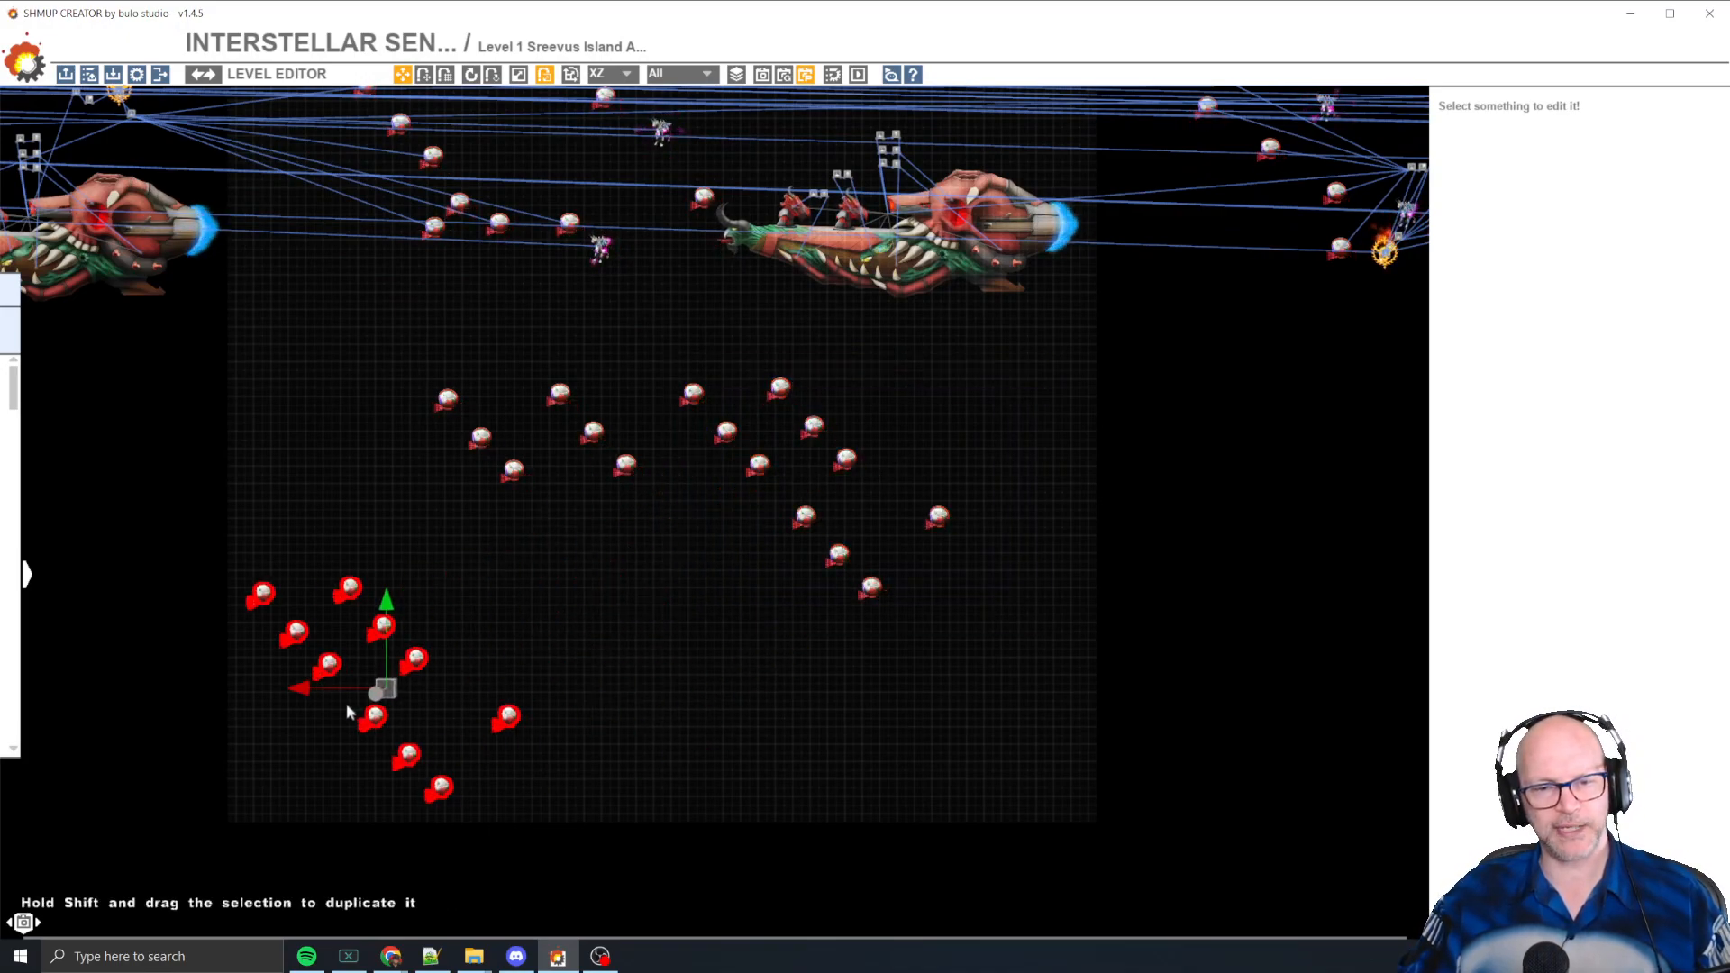
{"action": "left_click", "coordinate": [550, 600]}
- Check the remaining quick tips on the Trello card, and load the Test Lab level without saving the current level
{"action": "key", "text": "alt+Tab"}
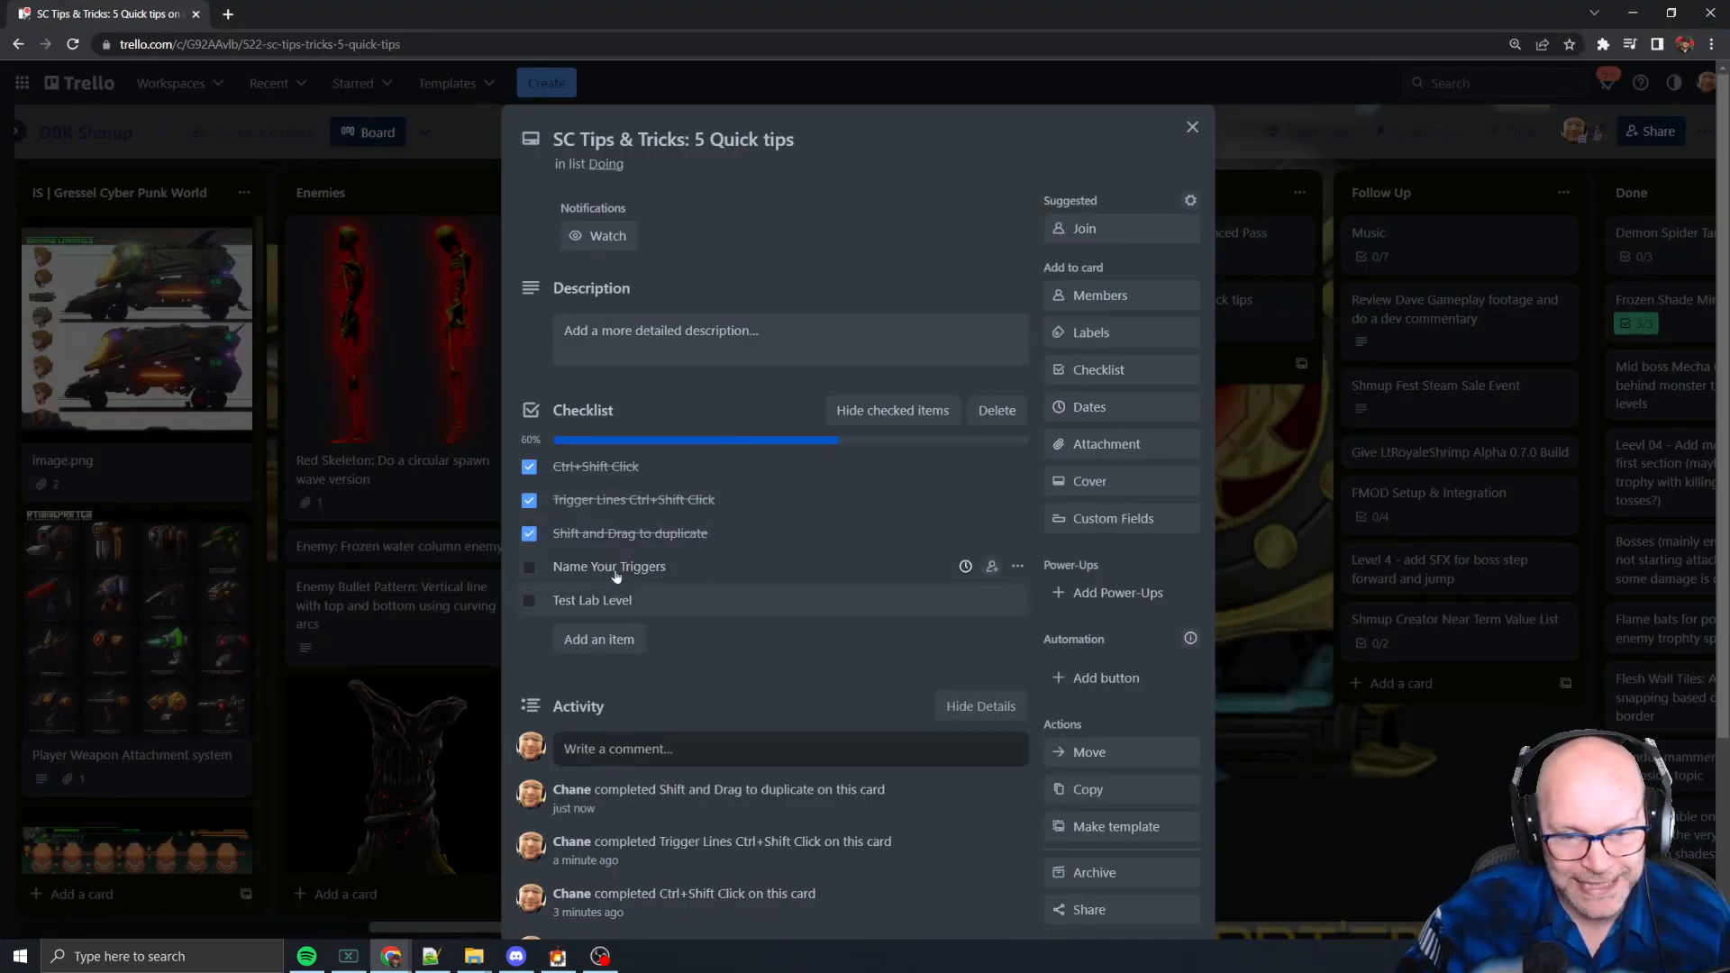
{"action": "key", "text": "alt+Tab"}
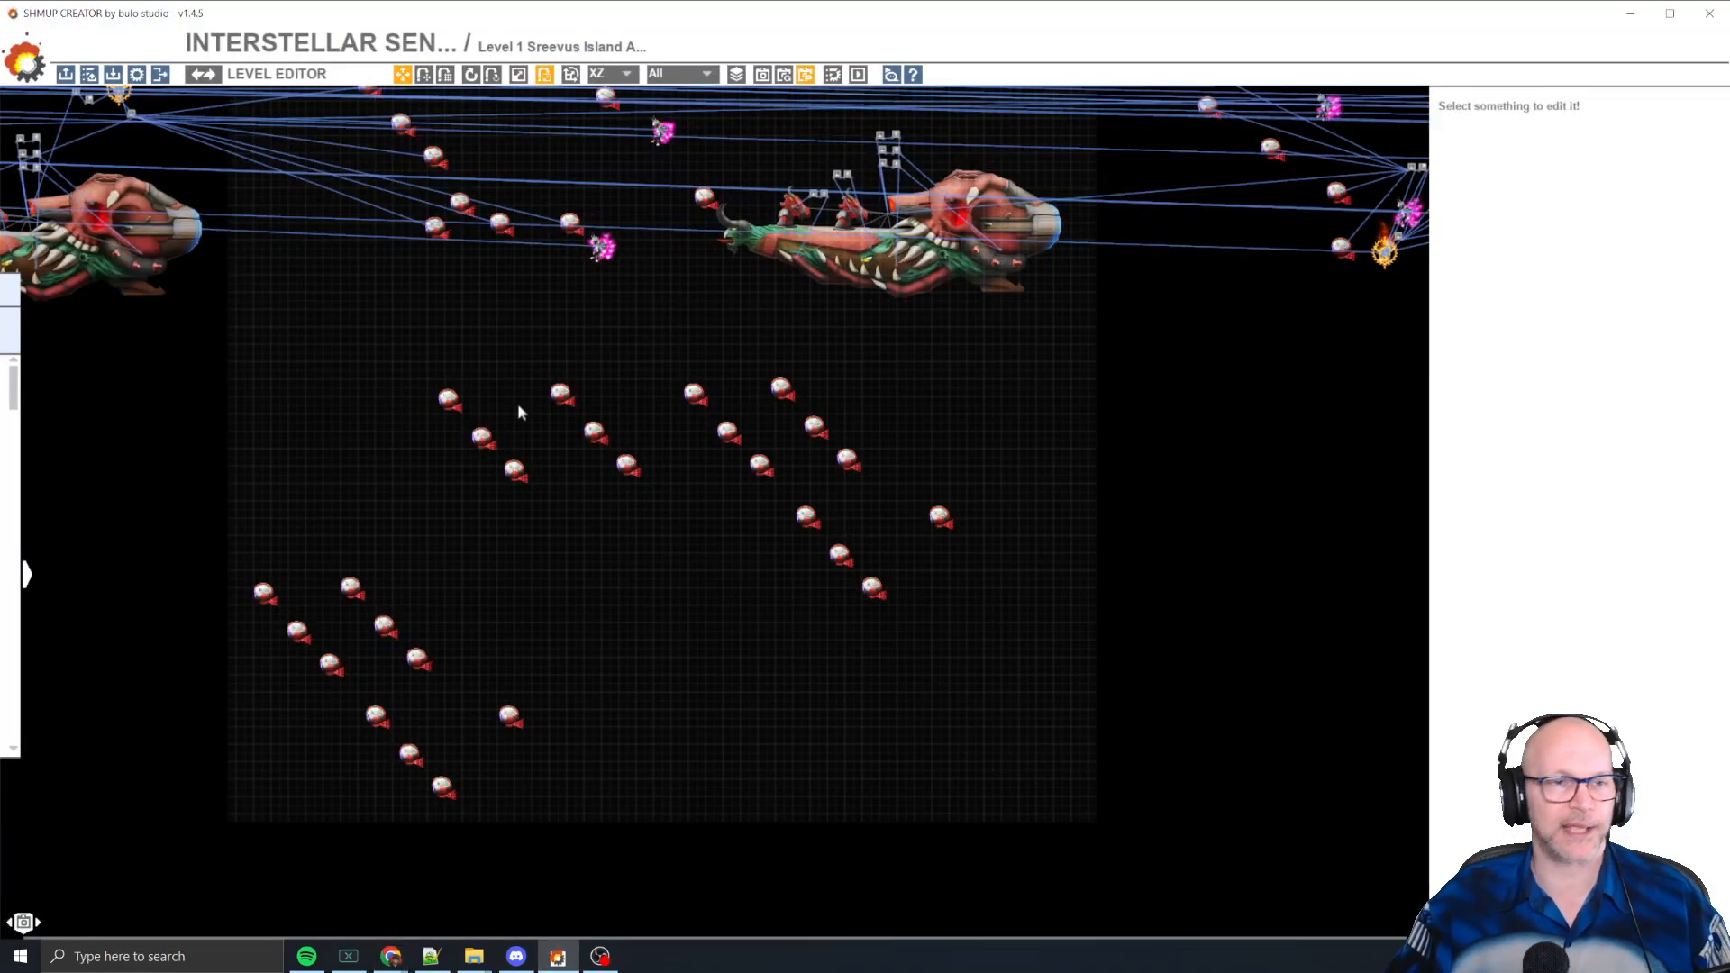
{"action": "left_click", "coordinate": [89, 75]}
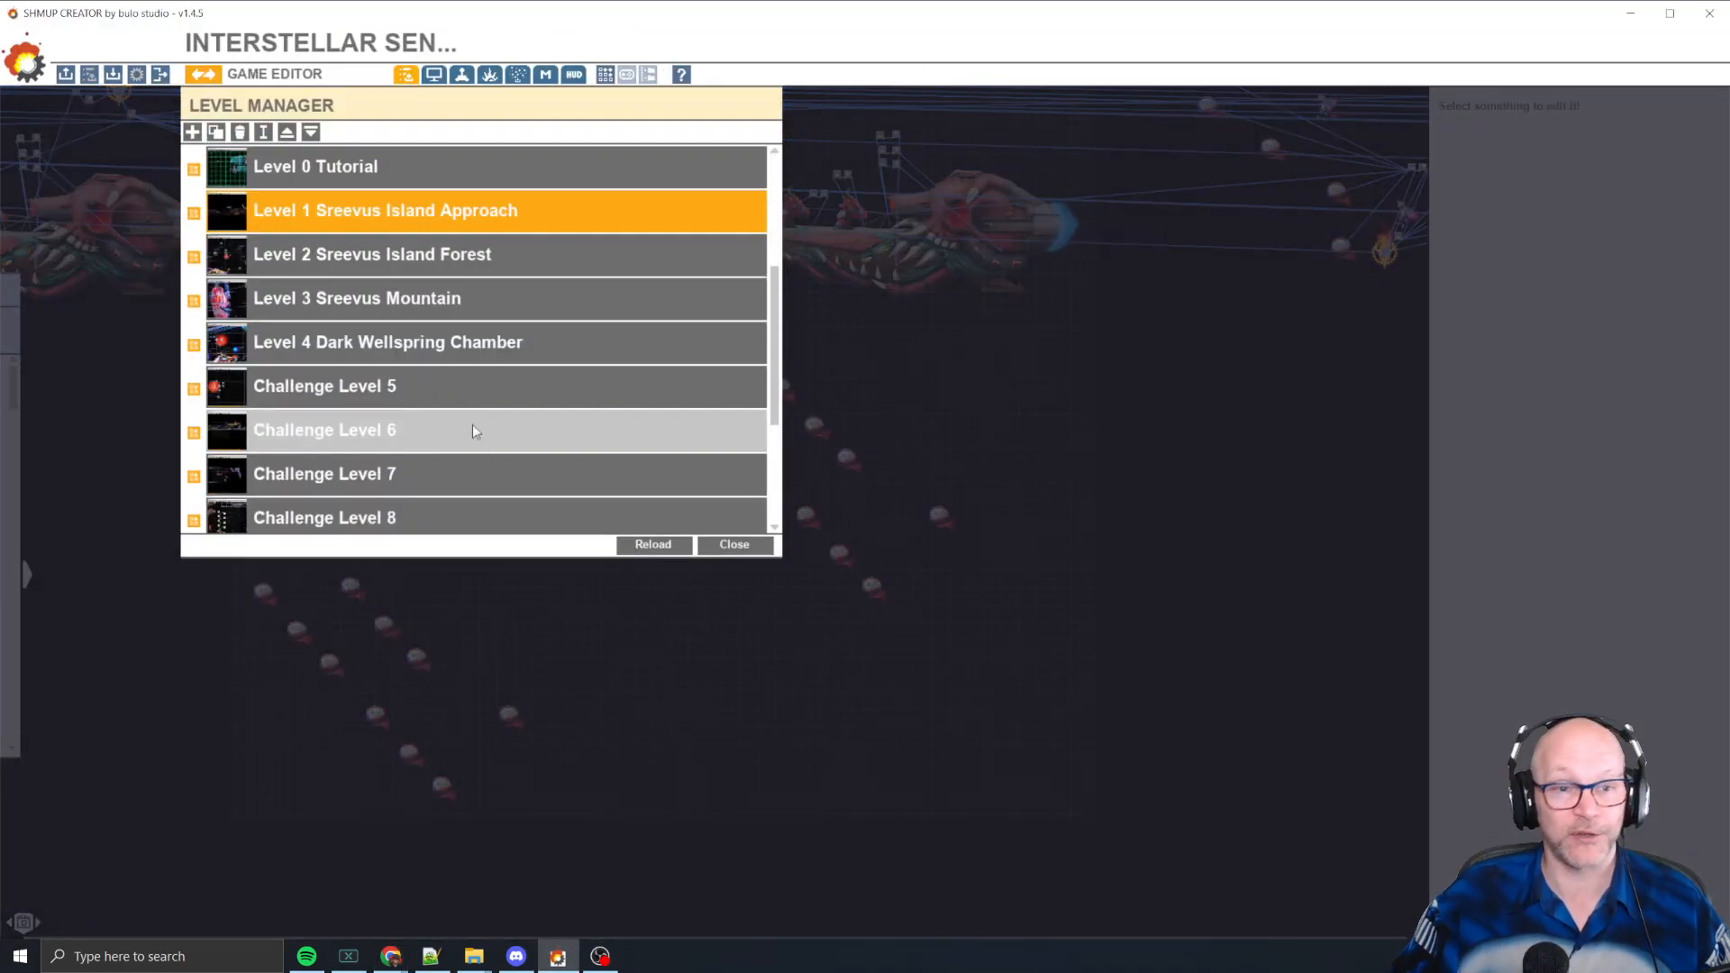
{"action": "scroll", "coordinate": [449, 243], "scroll_direction": "up", "scroll_amount": 3}
{"action": "left_click", "coordinate": [380, 164]}
{"action": "left_click", "coordinate": [682, 546]}
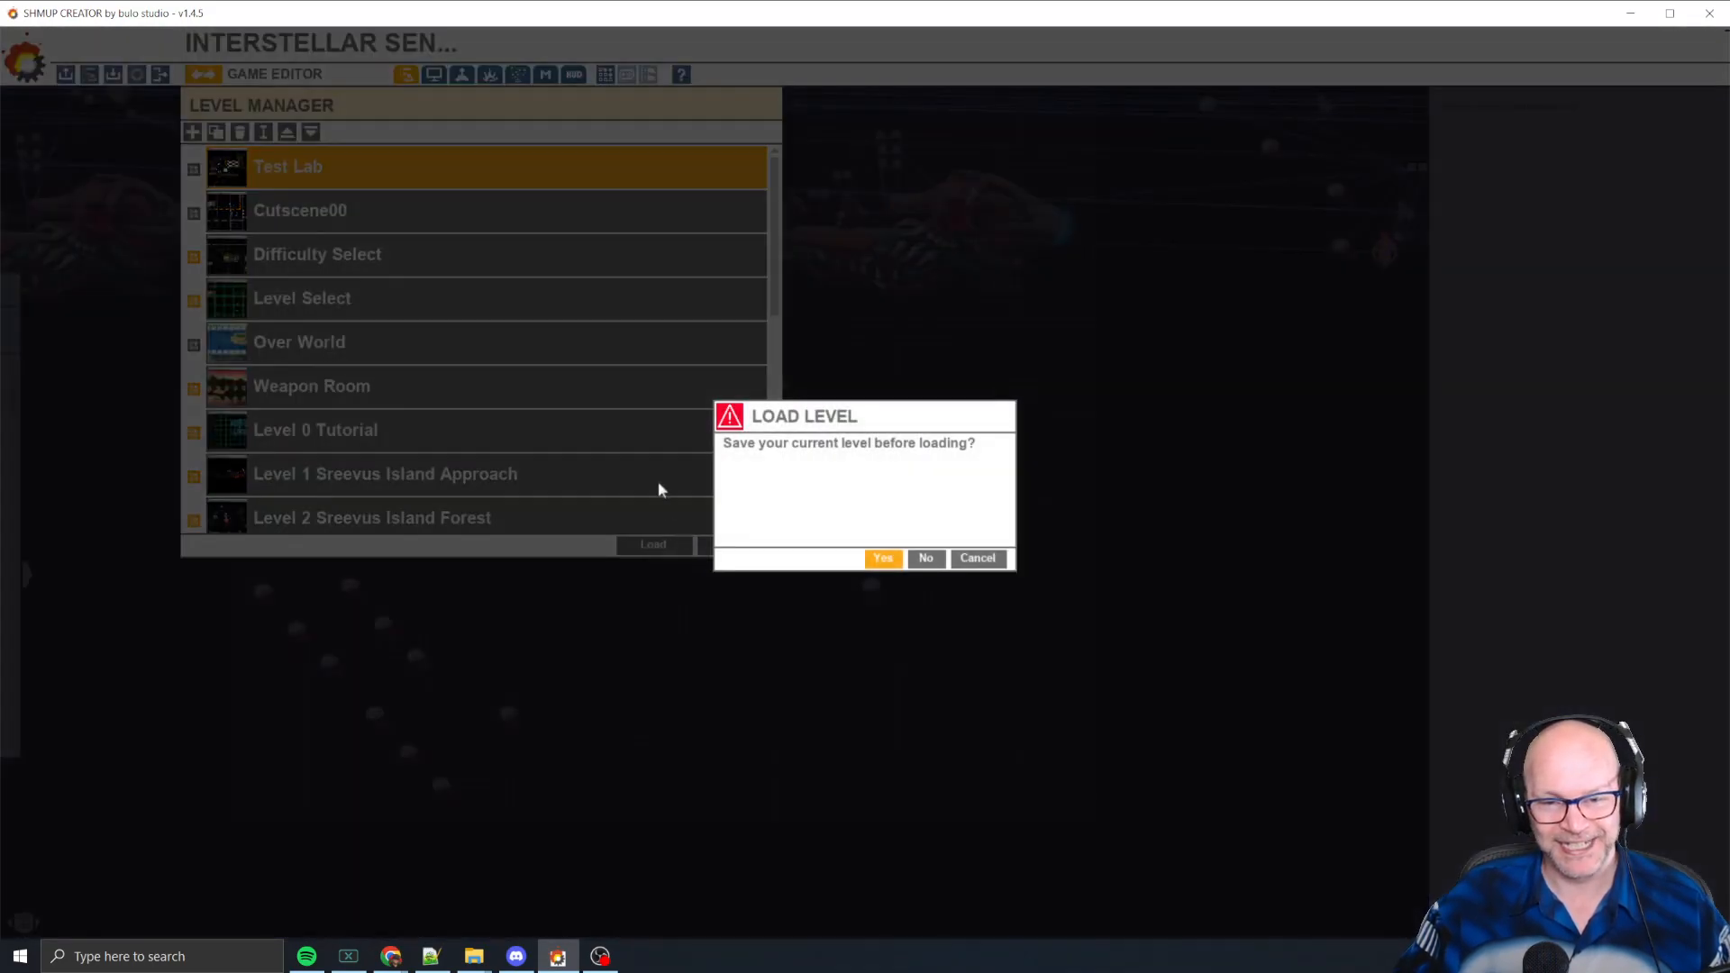
{"action": "left_click", "coordinate": [938, 562]}
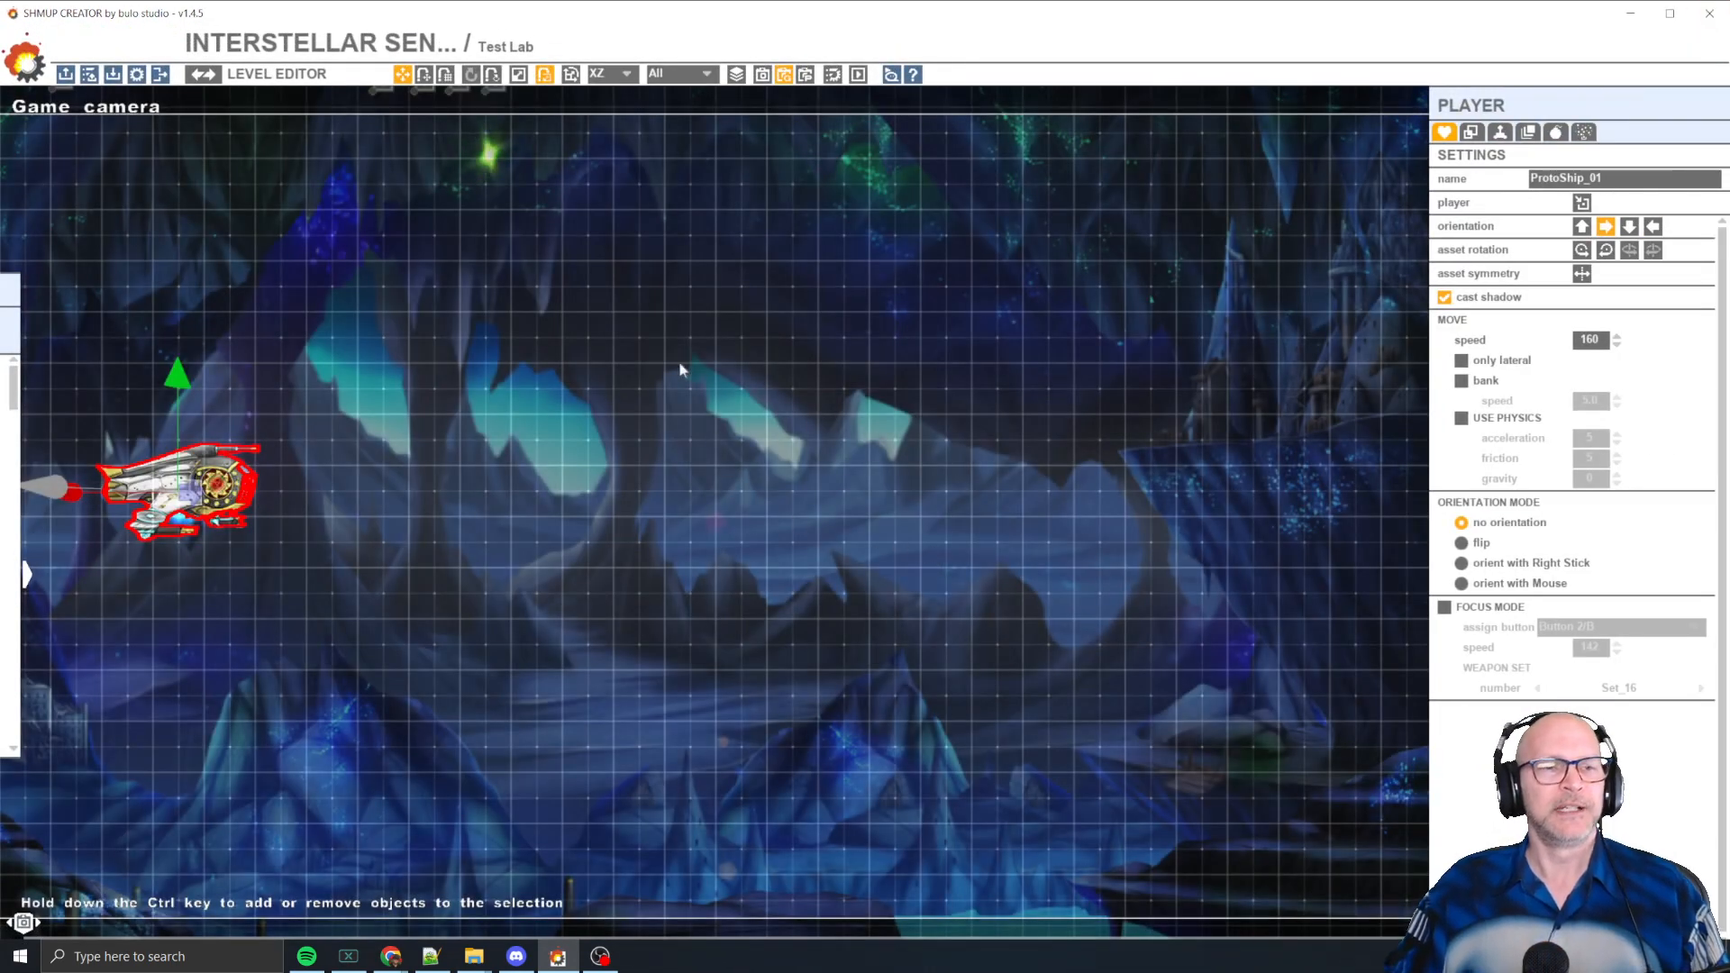
- Check the project's level list in the game editor, return to Test Lab and switch it to the top camera
{"action": "left_click", "coordinate": [204, 75]}
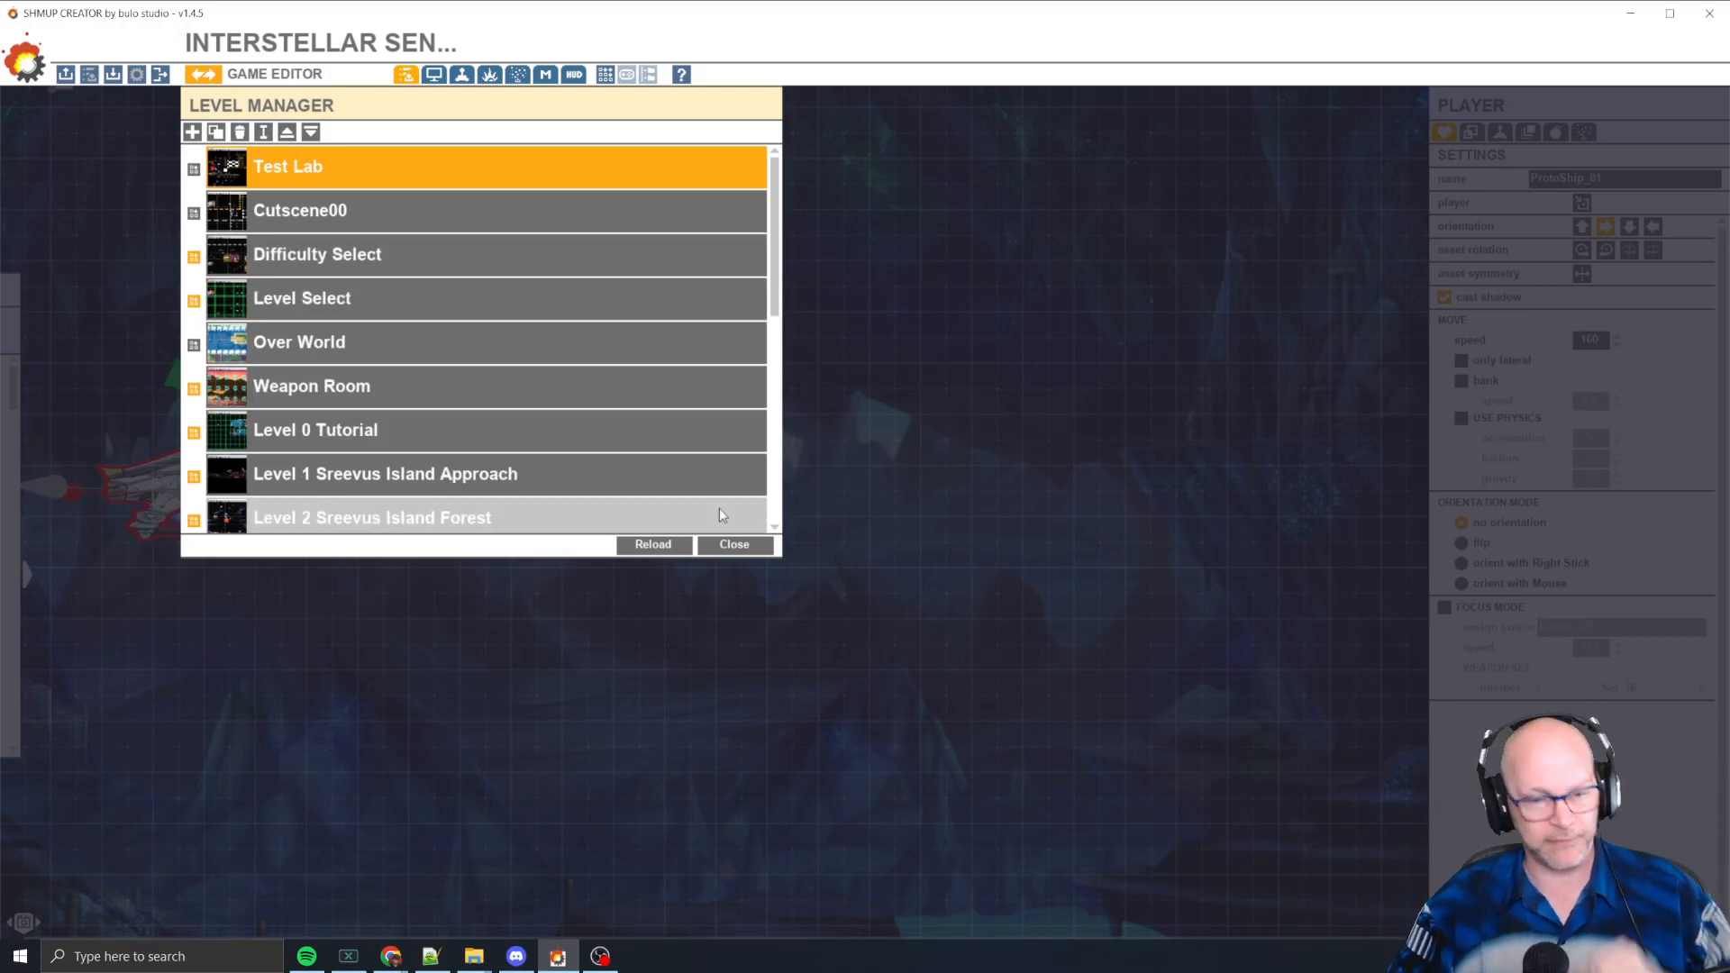
{"action": "left_click", "coordinate": [733, 546]}
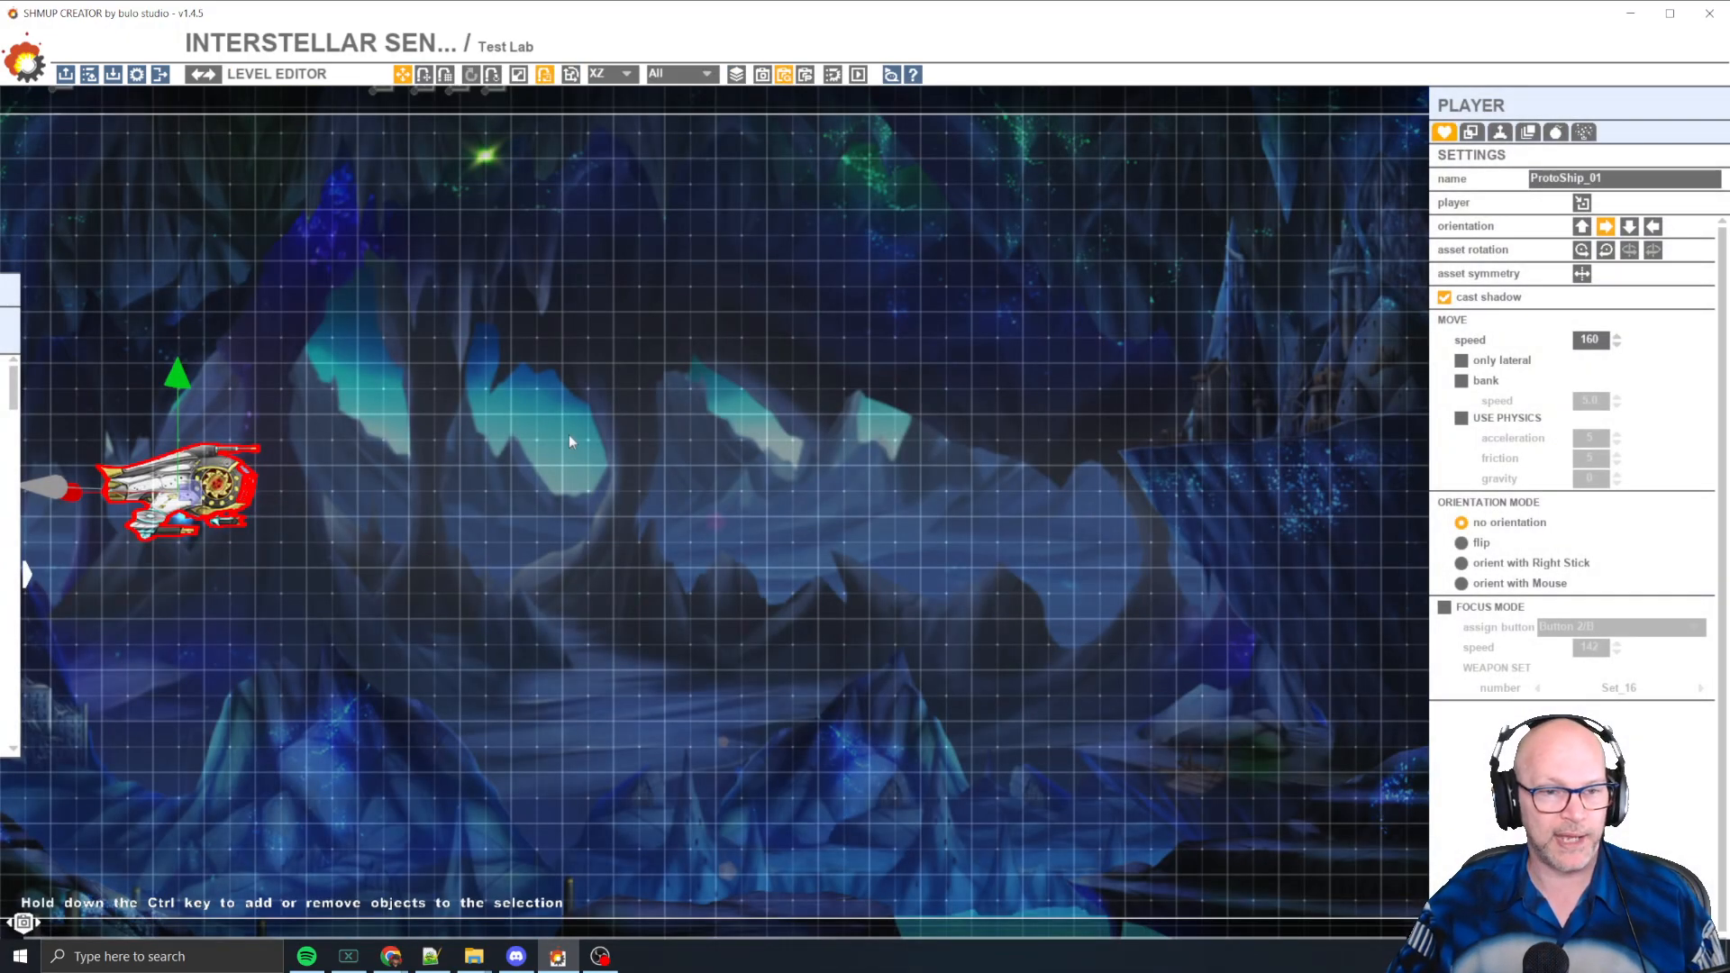
{"action": "left_click", "coordinate": [807, 75]}
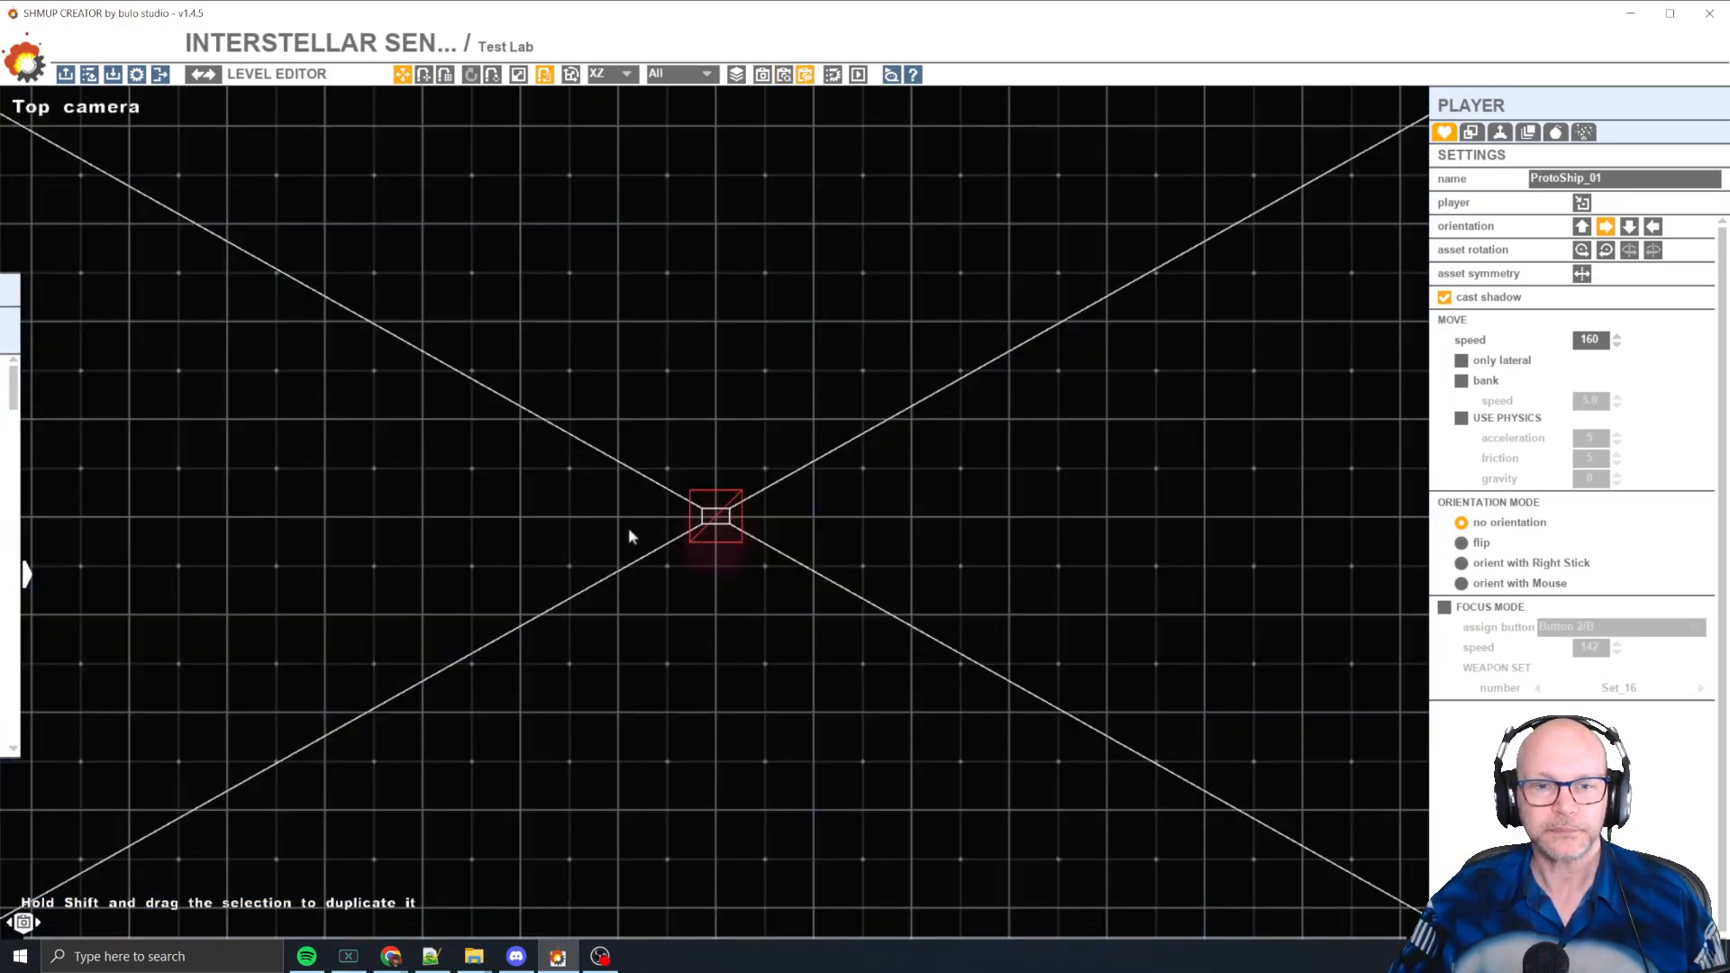
- Survey the warships, bosses, enemies and trigger setups laid out around the game frame in Test Lab
{"action": "scroll", "coordinate": [648, 532], "scroll_direction": "down", "scroll_amount": 10}
{"action": "scroll", "coordinate": [676, 512], "scroll_direction": "down", "scroll_amount": 2}
{"action": "middle_click_drag", "start_coordinate": [793, 482], "coordinate": [1088, 315]}
{"action": "scroll", "coordinate": [642, 559], "scroll_direction": "down", "scroll_amount": 1}
{"action": "middle_click_drag", "start_coordinate": [479, 661], "coordinate": [679, 708]}
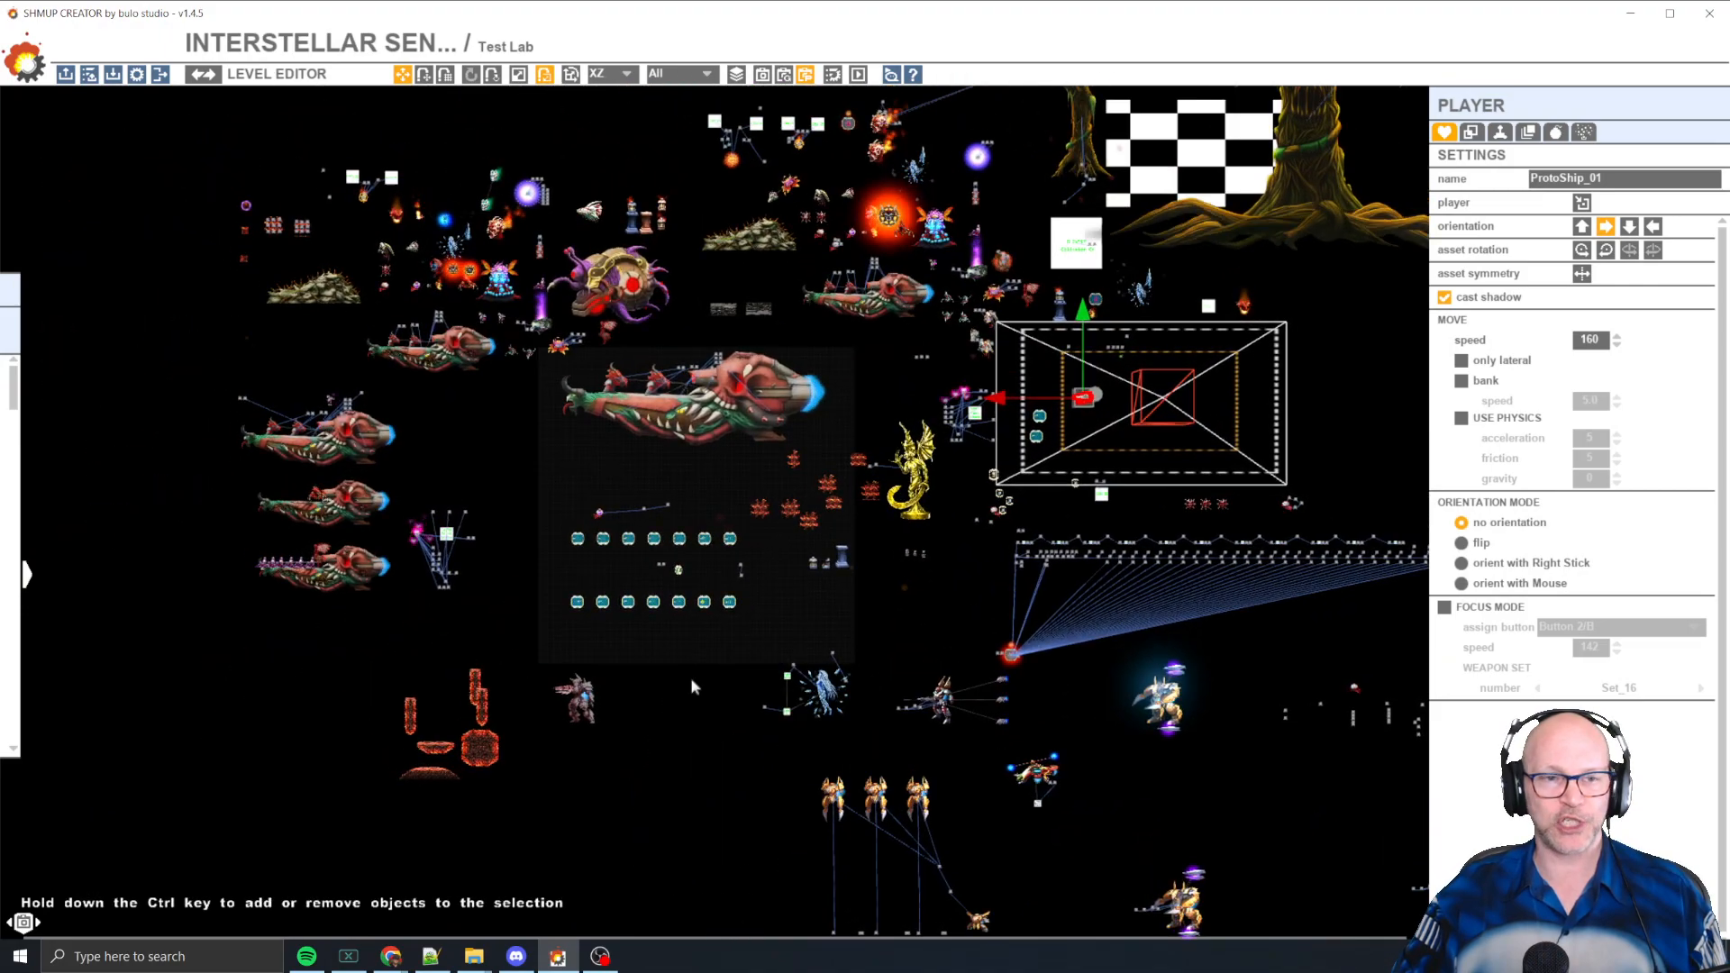
{"action": "middle_click_drag", "start_coordinate": [1015, 128], "coordinate": [965, 315]}
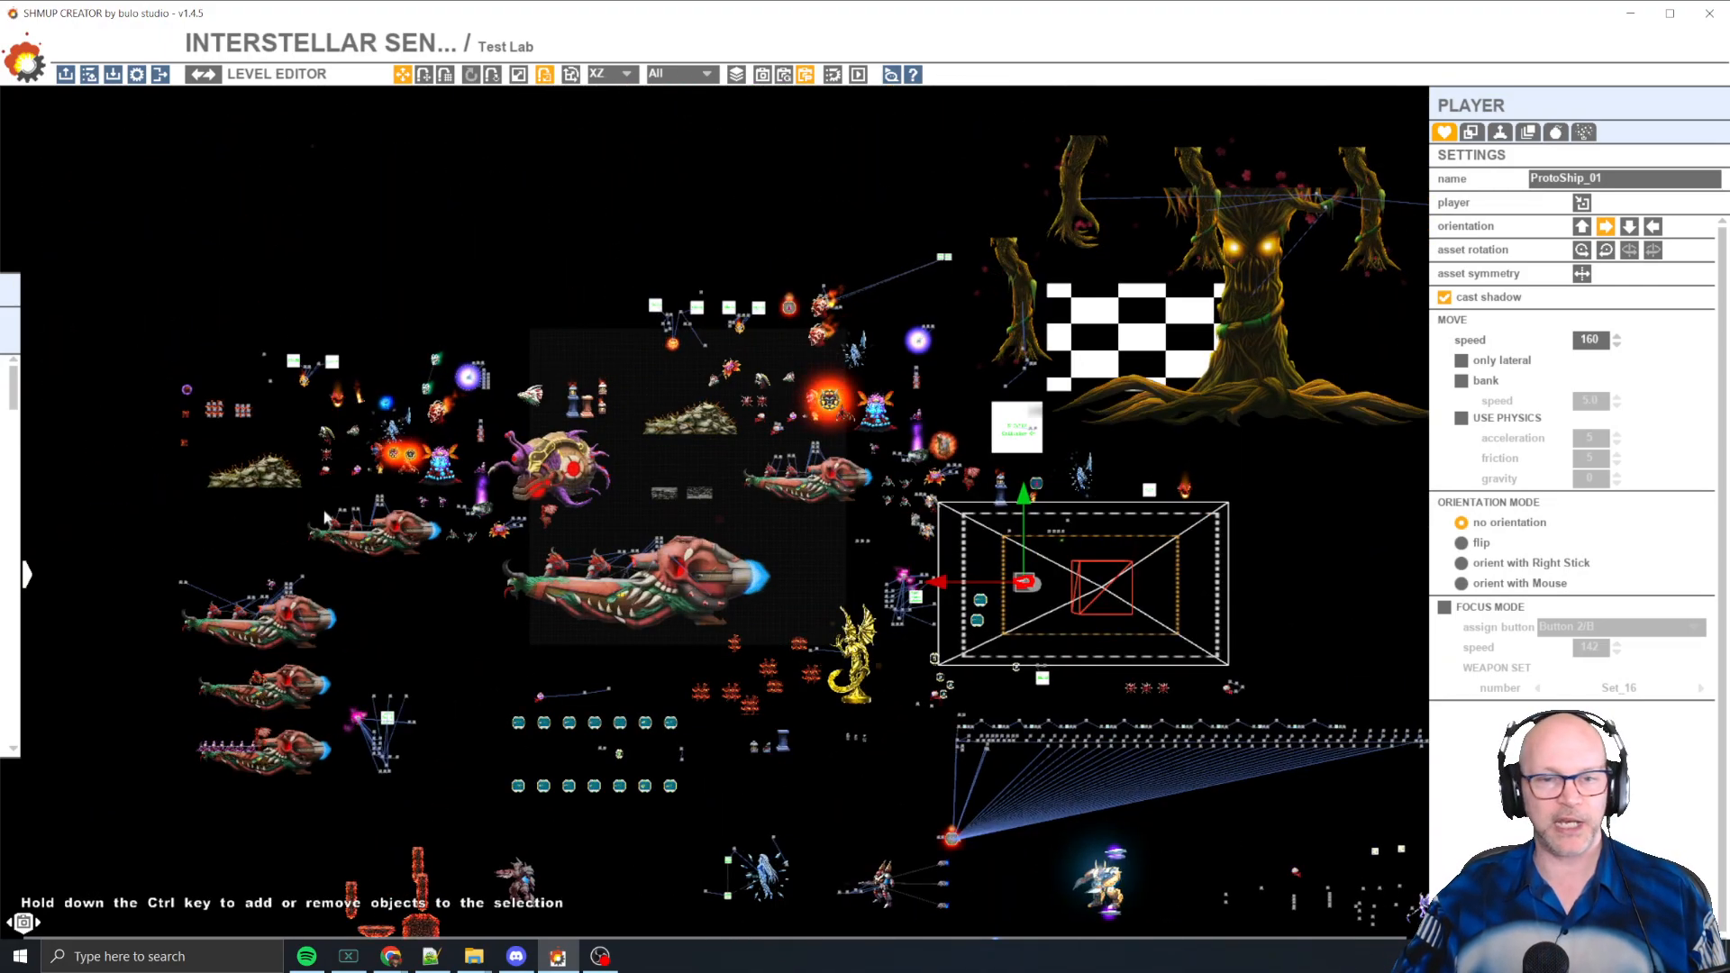
{"action": "middle_click_drag", "start_coordinate": [462, 612], "coordinate": [519, 382]}
{"action": "middle_click_drag", "start_coordinate": [649, 832], "coordinate": [518, 677]}
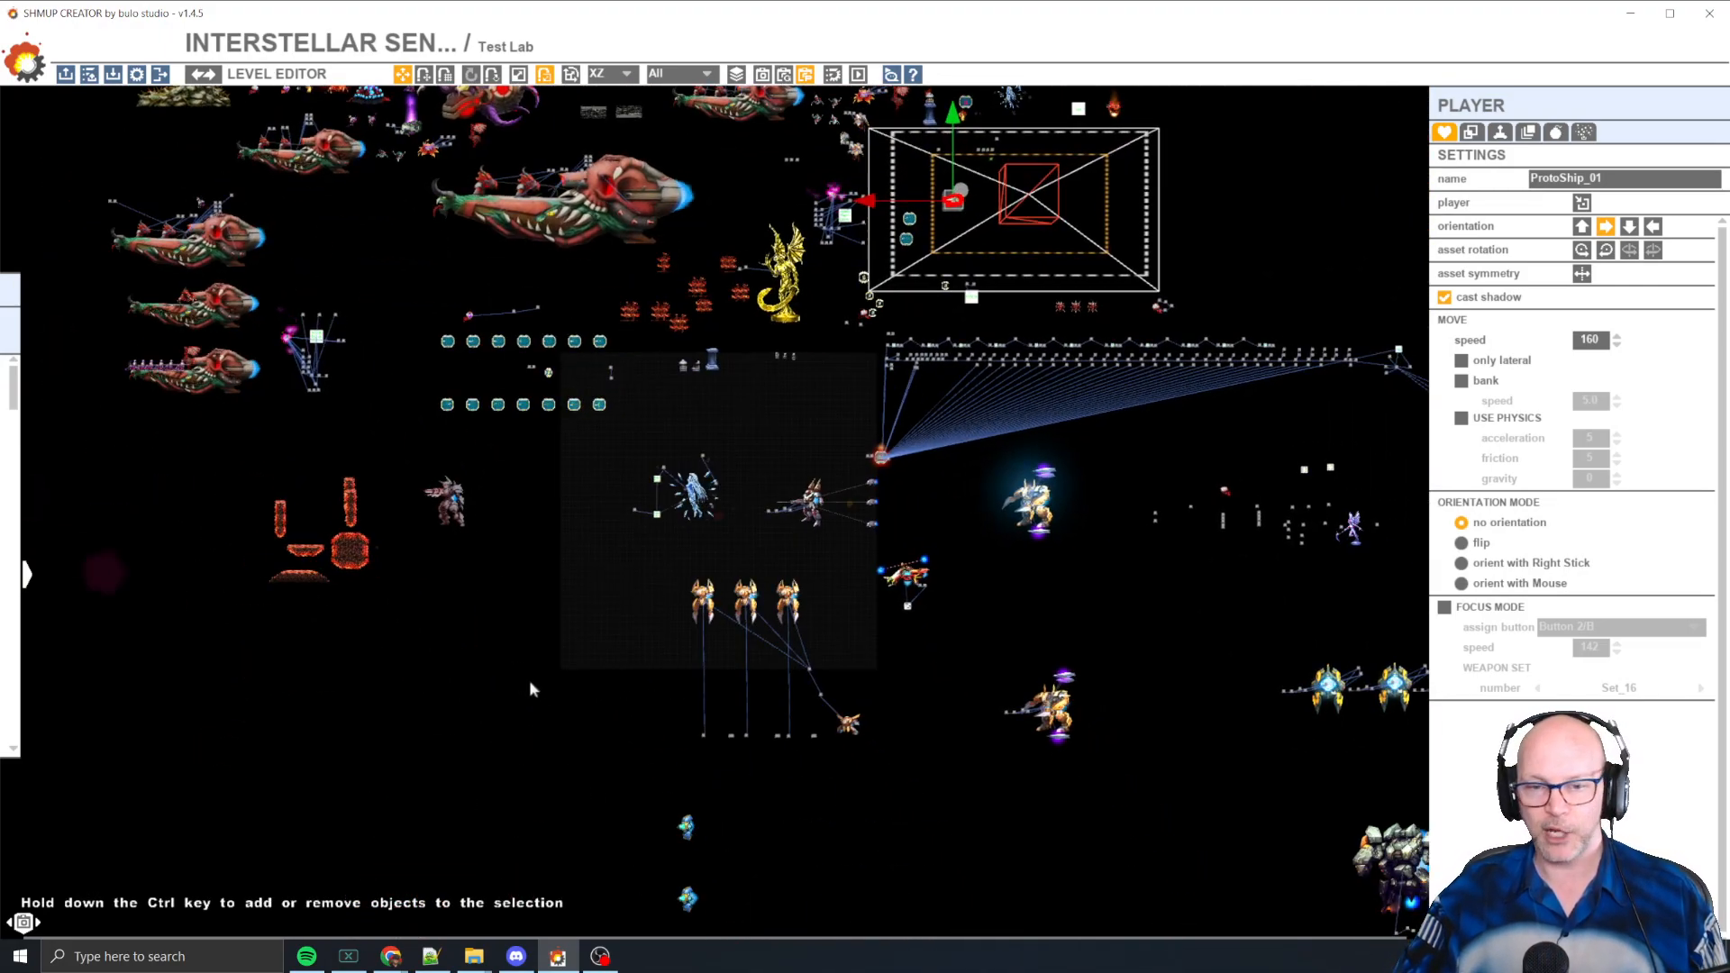
{"action": "middle_click_drag", "start_coordinate": [982, 837], "coordinate": [793, 762]}
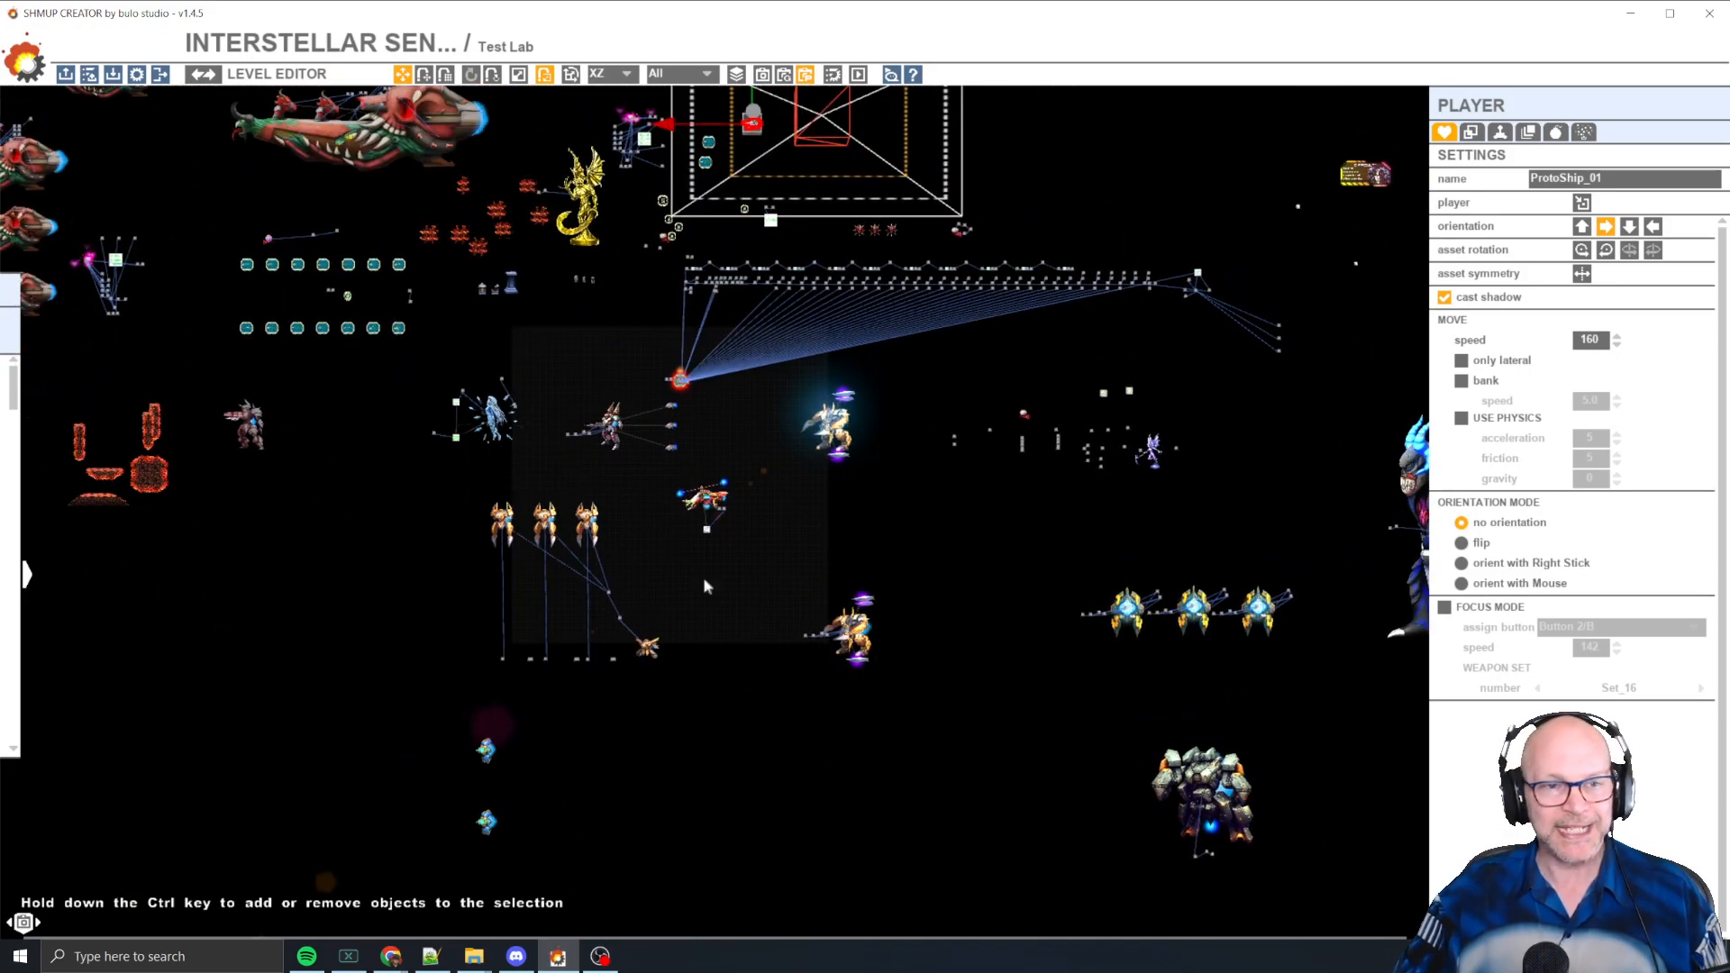
- Look over the armoured mechs and the blue-maned boss placed below the game frame in Test Lab
{"action": "middle_click_drag", "start_coordinate": [1284, 504], "coordinate": [936, 333]}
{"action": "scroll", "coordinate": [815, 531], "scroll_direction": "up", "scroll_amount": 2}
{"action": "scroll", "coordinate": [797, 595], "scroll_direction": "up", "scroll_amount": 4}
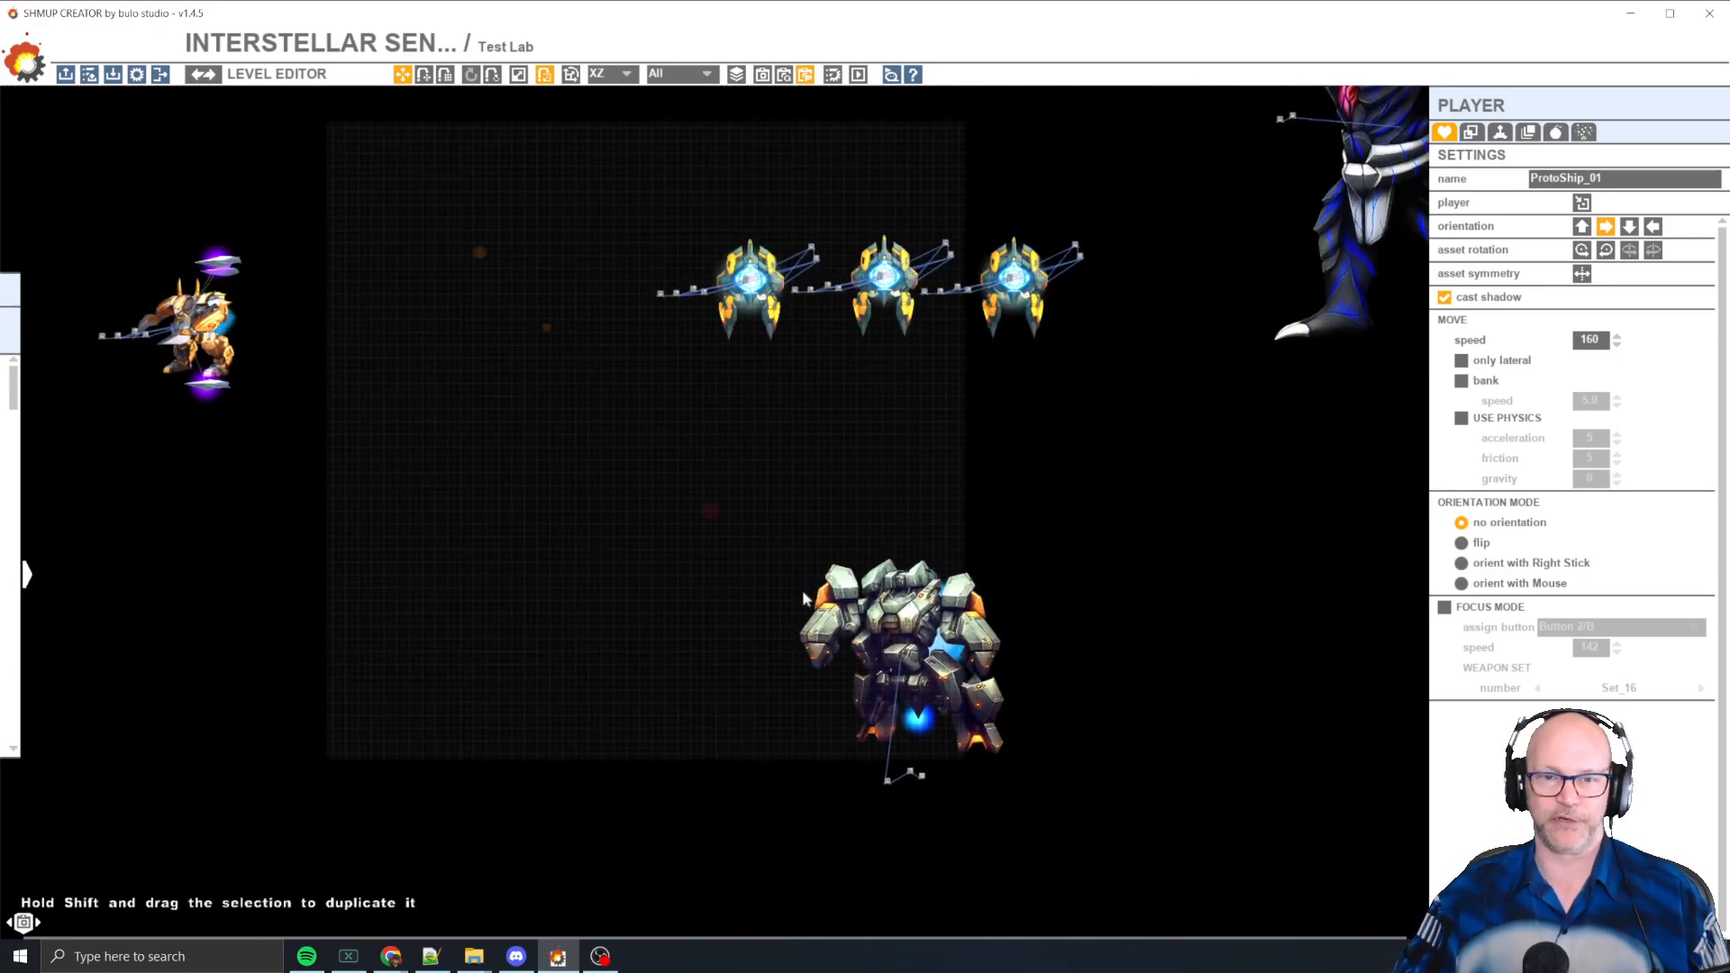
{"action": "middle_click_drag", "start_coordinate": [368, 440], "coordinate": [1015, 639]}
{"action": "middle_click_drag", "start_coordinate": [999, 424], "coordinate": [371, 668]}
{"action": "scroll", "coordinate": [1083, 577], "scroll_direction": "down", "scroll_amount": 4}
{"action": "scroll", "coordinate": [676, 604], "scroll_direction": "down", "scroll_amount": 2}
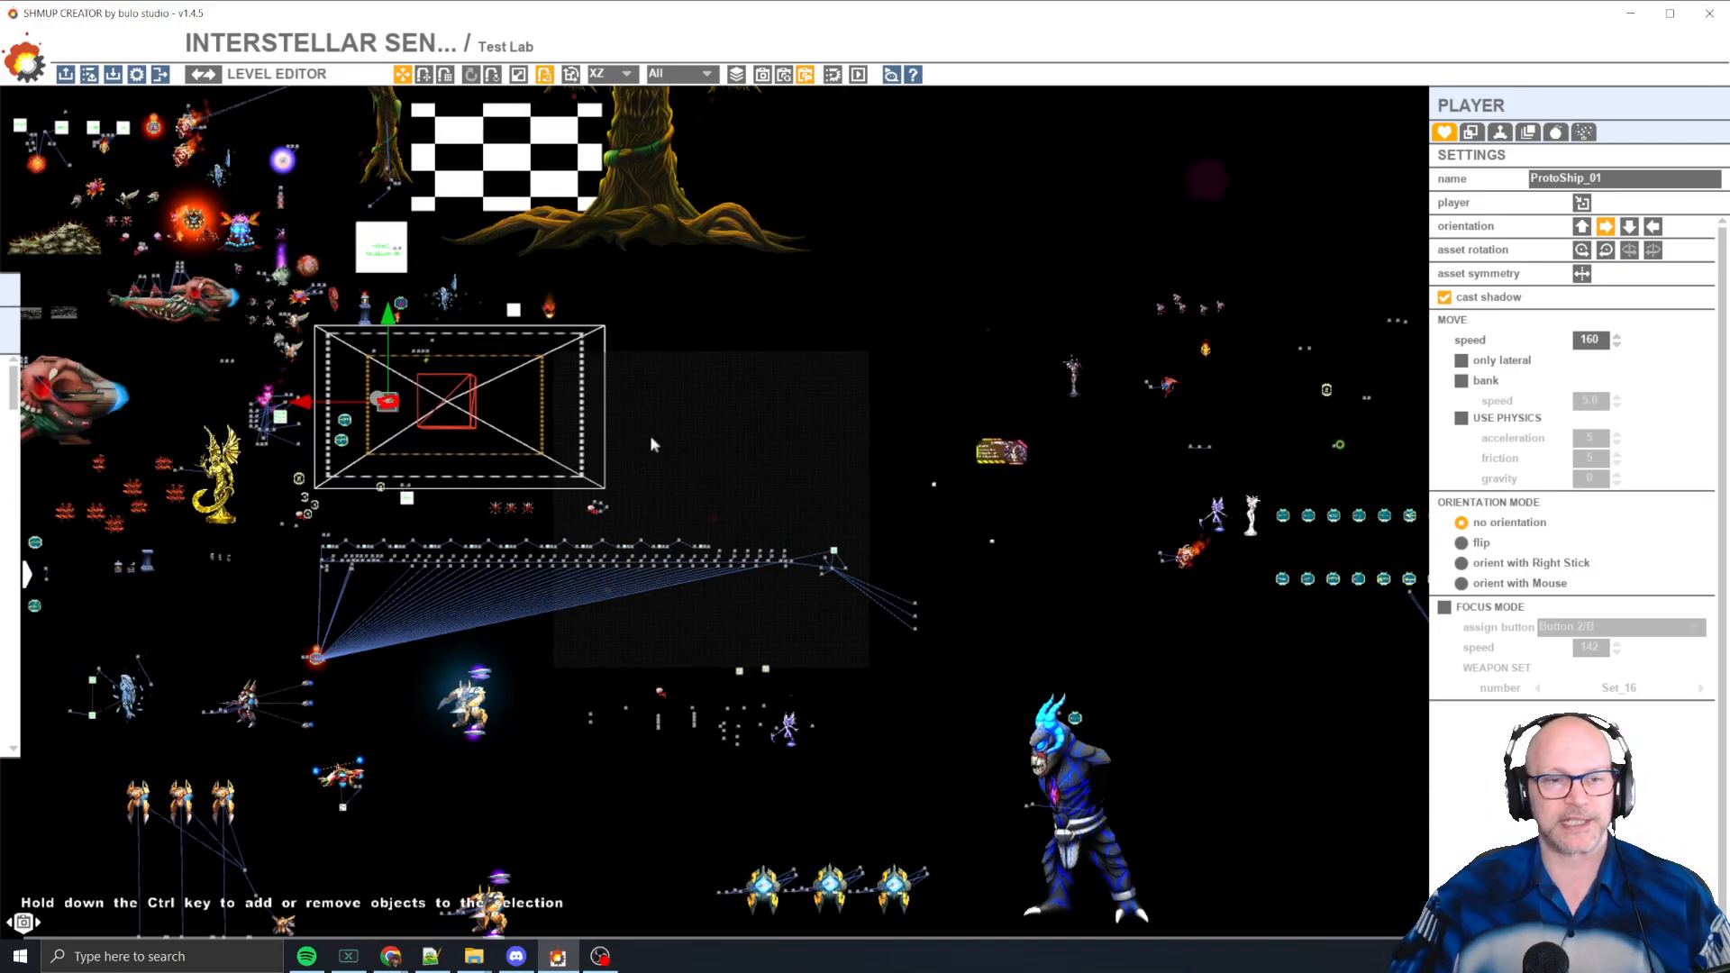
- Survey the serpent warships, the thorny hill and the fire-skull trigger setups above them
{"action": "middle_click_drag", "start_coordinate": [651, 444], "coordinate": [996, 374]}
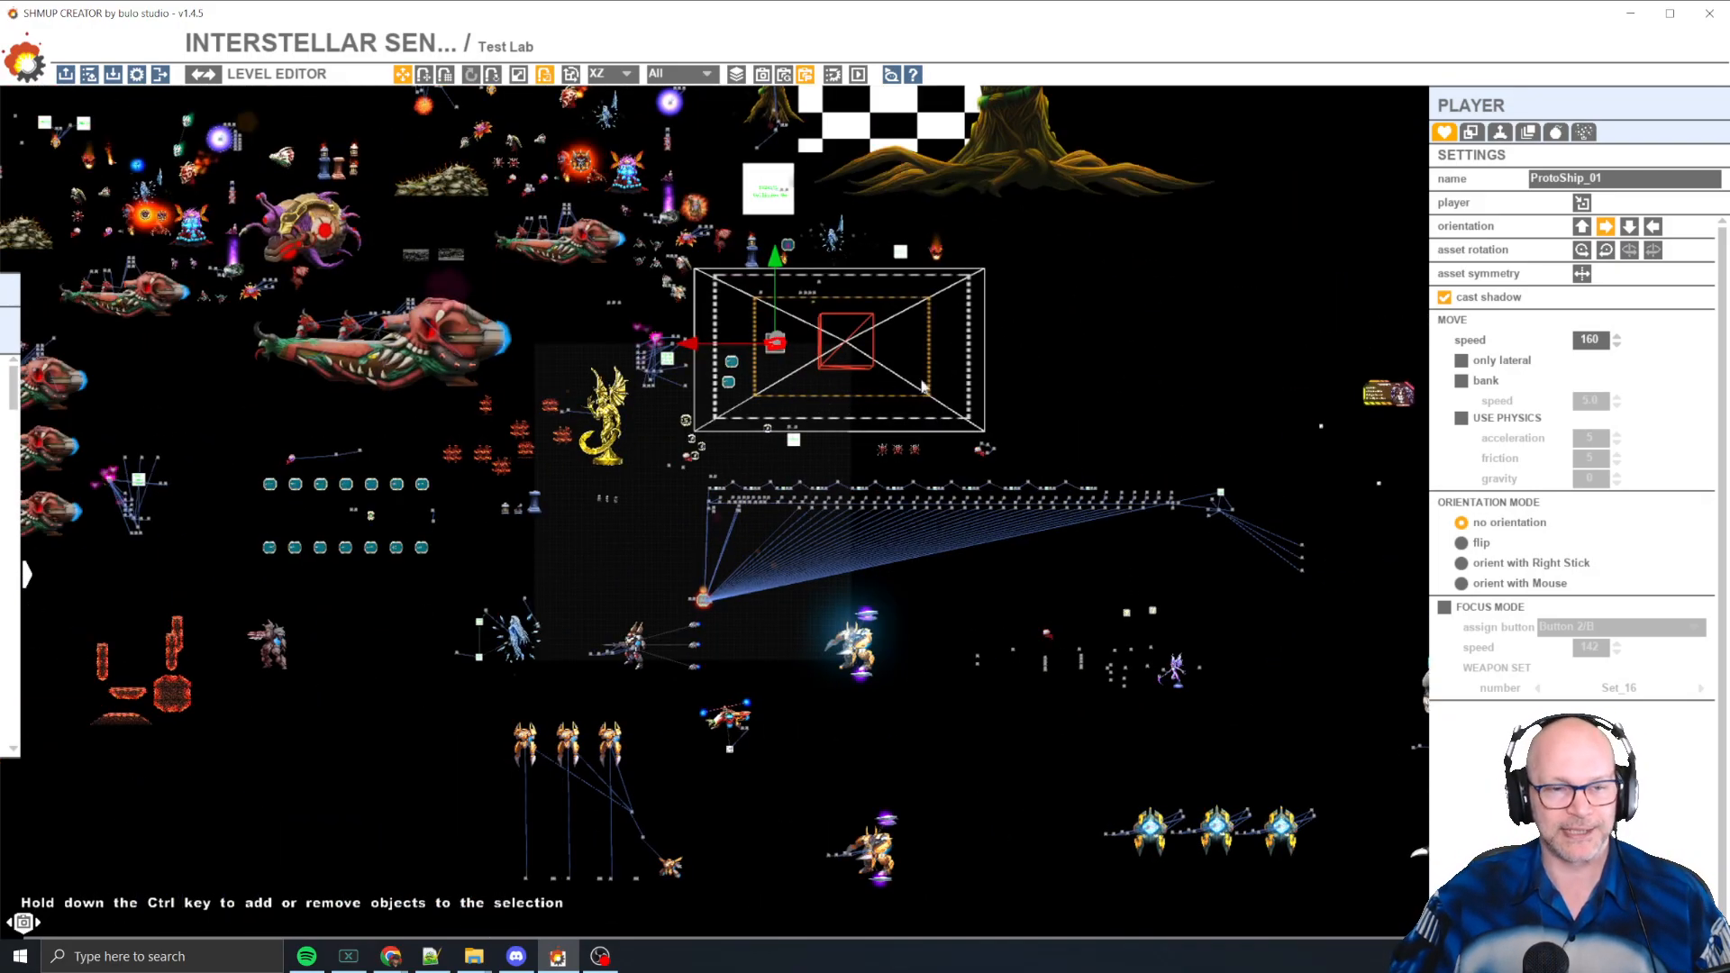
{"action": "scroll", "coordinate": [590, 311], "scroll_direction": "up", "scroll_amount": 2}
{"action": "scroll", "coordinate": [581, 302], "scroll_direction": "up", "scroll_amount": 6}
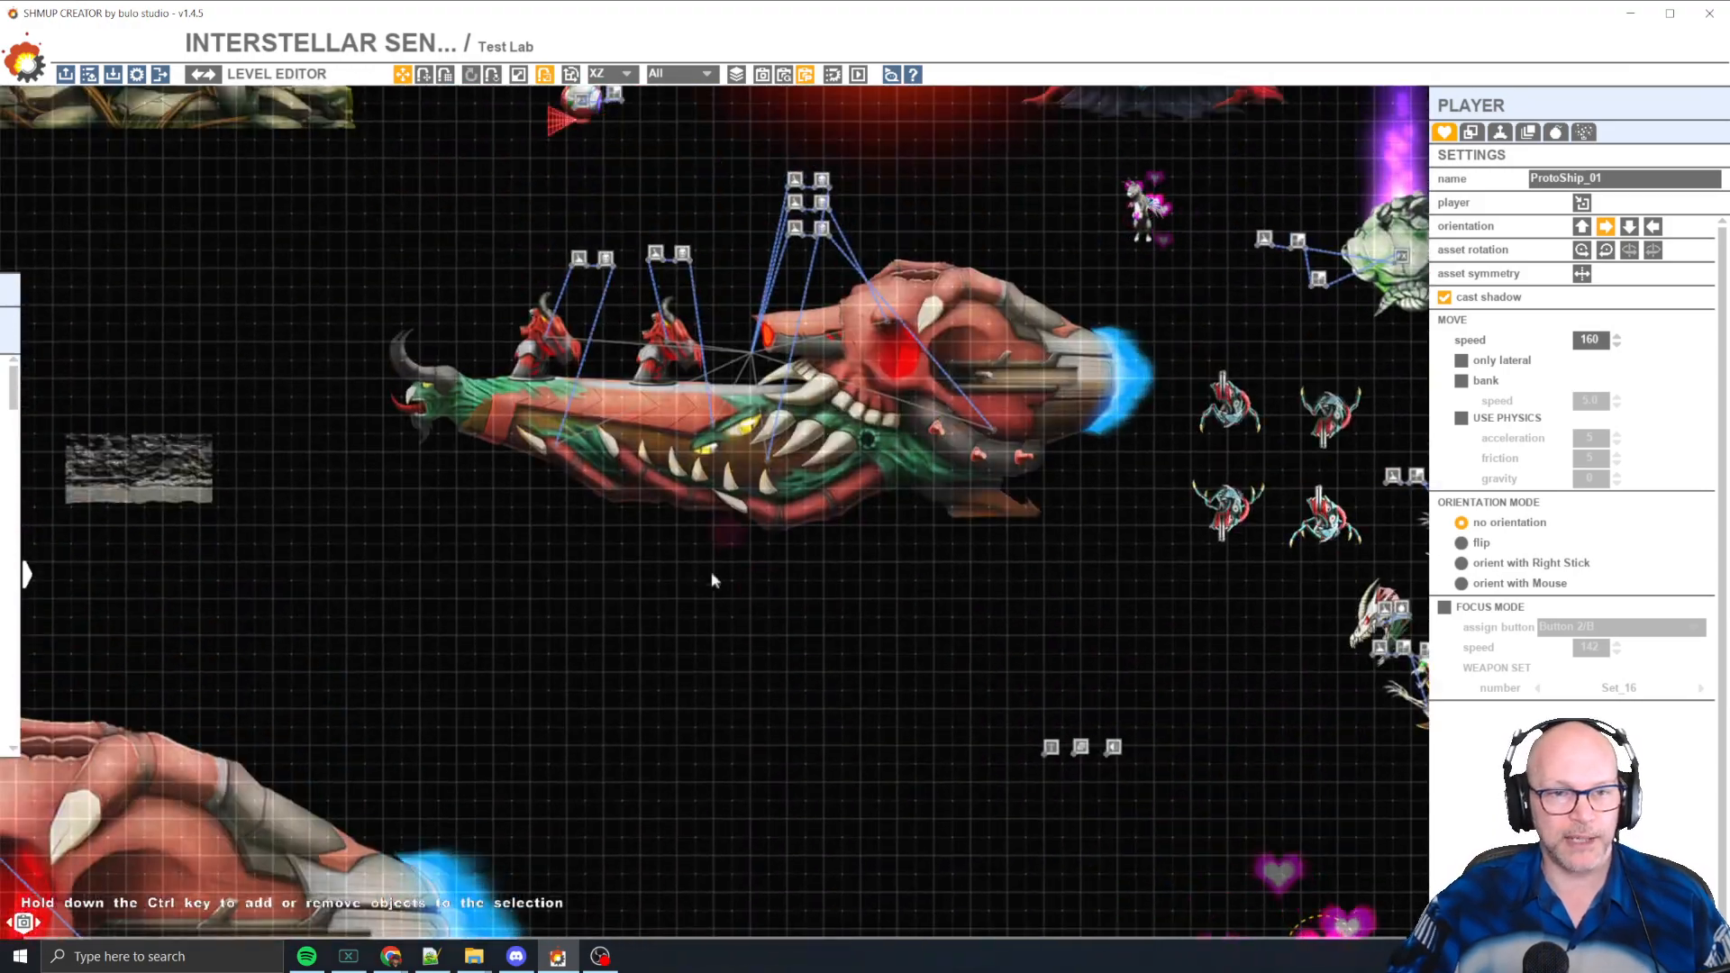
{"action": "middle_click_drag", "start_coordinate": [711, 577], "coordinate": [972, 876]}
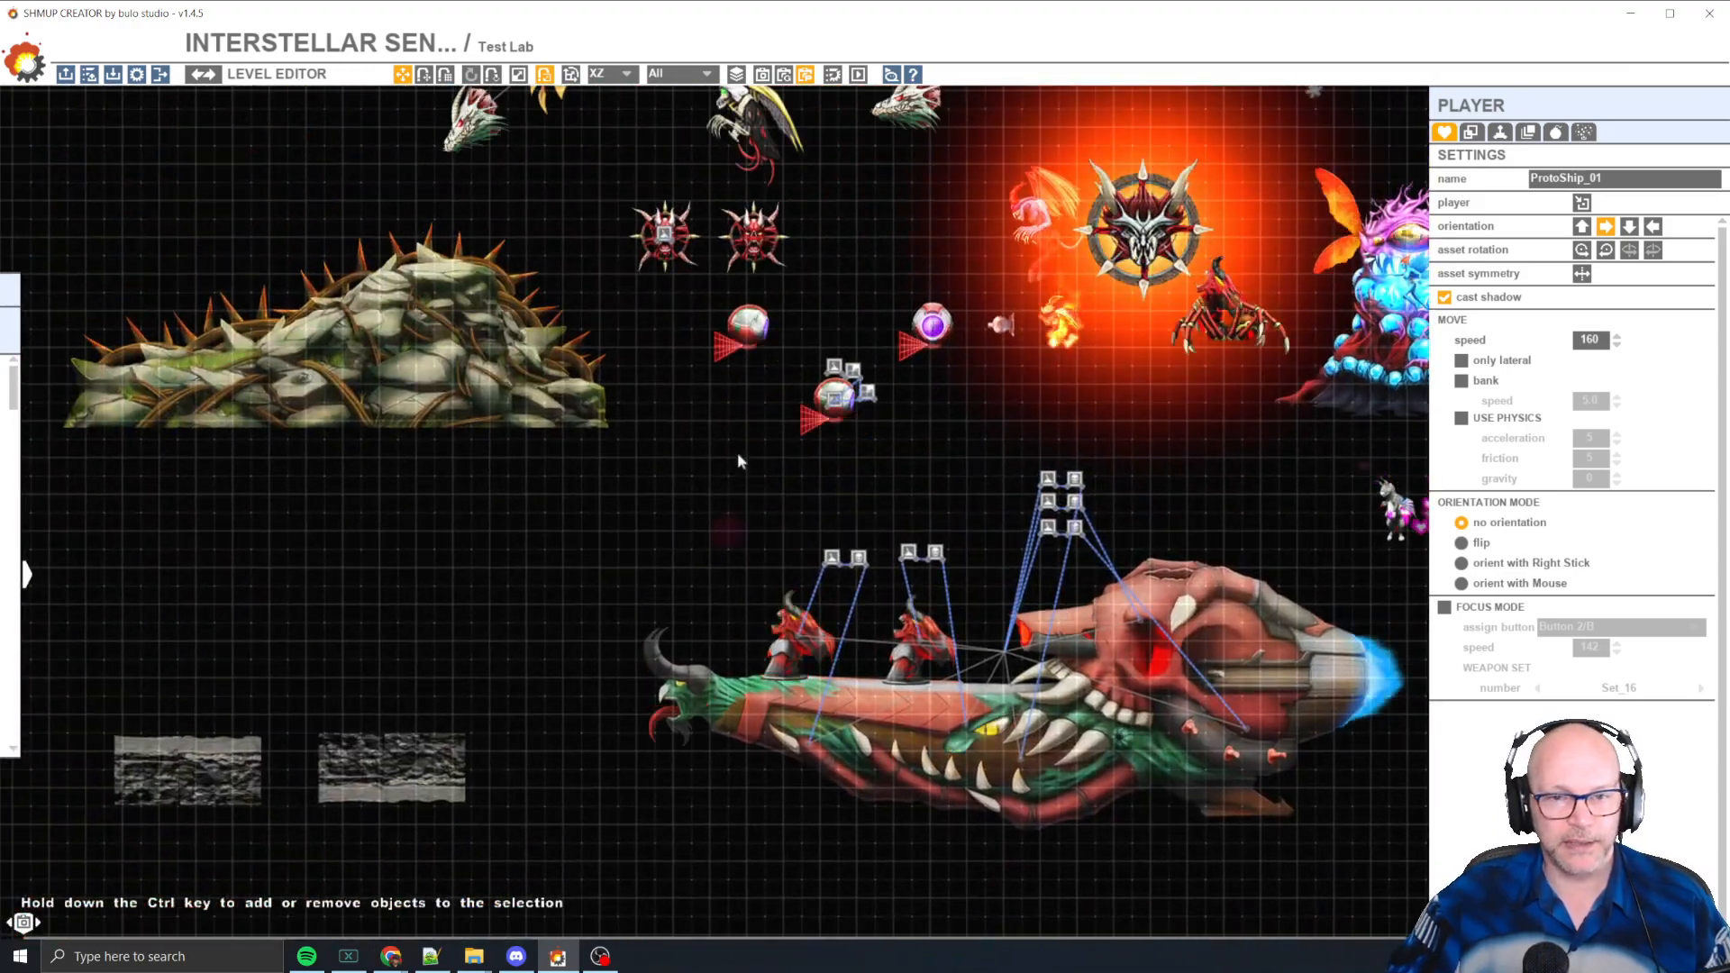
{"action": "middle_click_drag", "start_coordinate": [738, 467], "coordinate": [783, 697]}
{"action": "middle_click_drag", "start_coordinate": [872, 448], "coordinate": [942, 726]}
{"action": "middle_click_drag", "start_coordinate": [629, 358], "coordinate": [810, 616]}
{"action": "scroll", "coordinate": [810, 616], "scroll_direction": "down", "scroll_amount": 5}
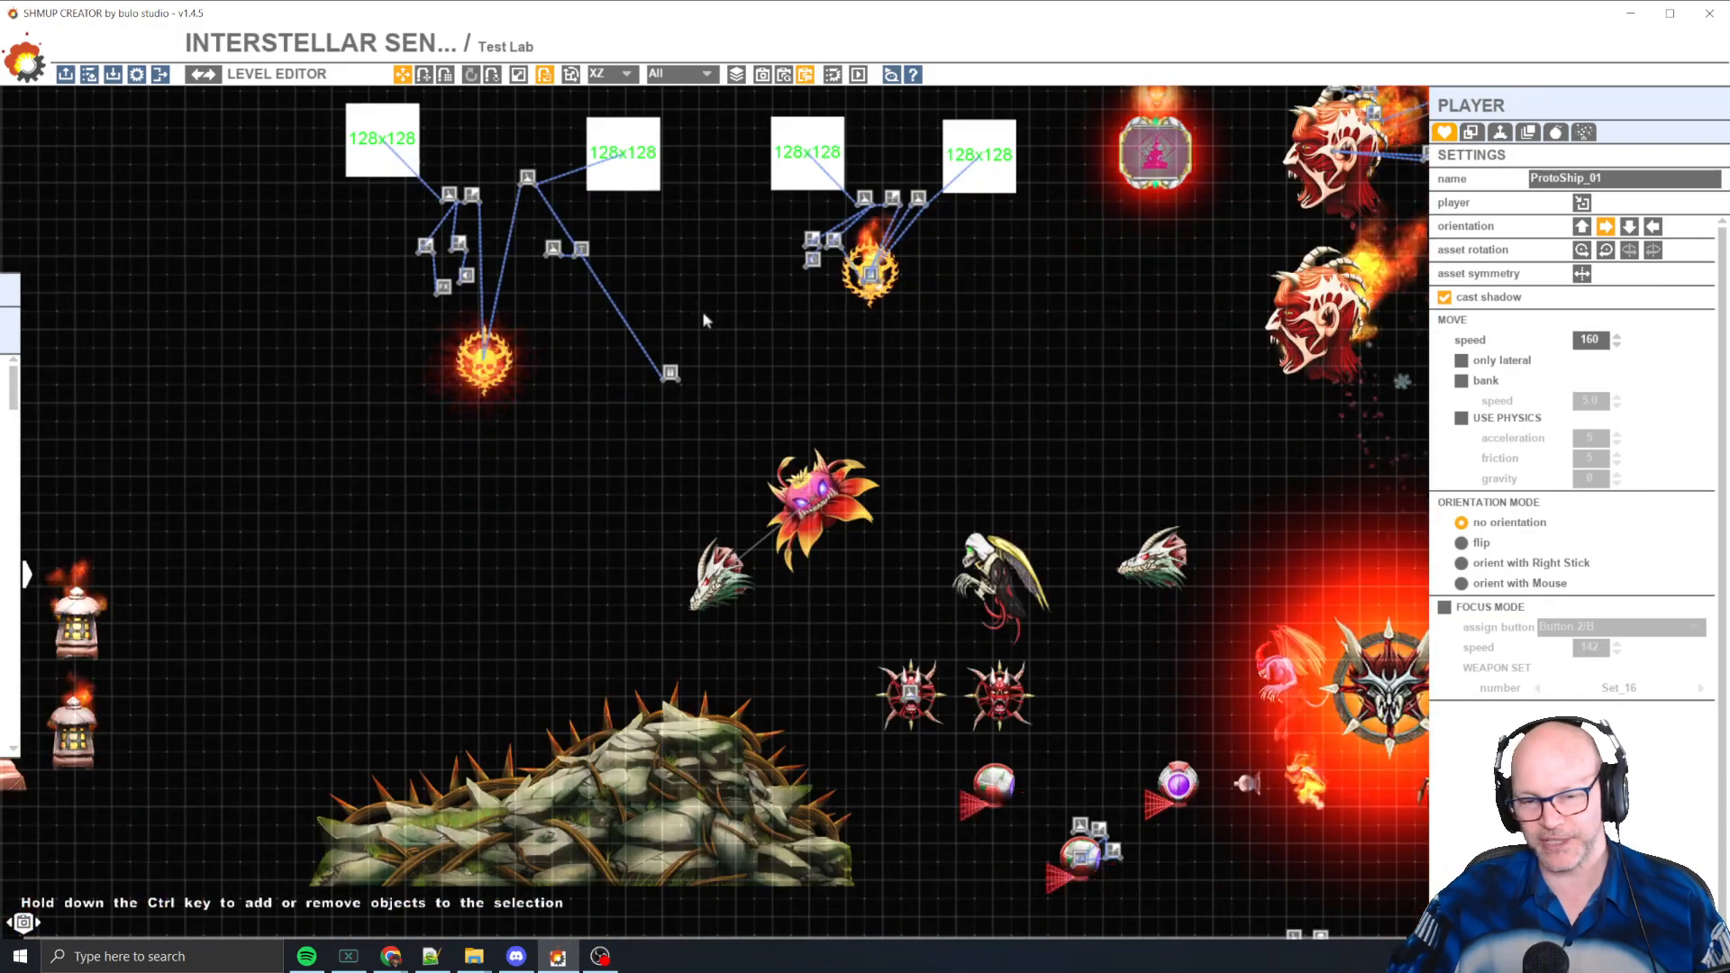
{"action": "scroll", "coordinate": [609, 542], "scroll_direction": "up", "scroll_amount": 5}
{"action": "middle_click_drag", "start_coordinate": [1308, 609], "coordinate": [746, 420]}
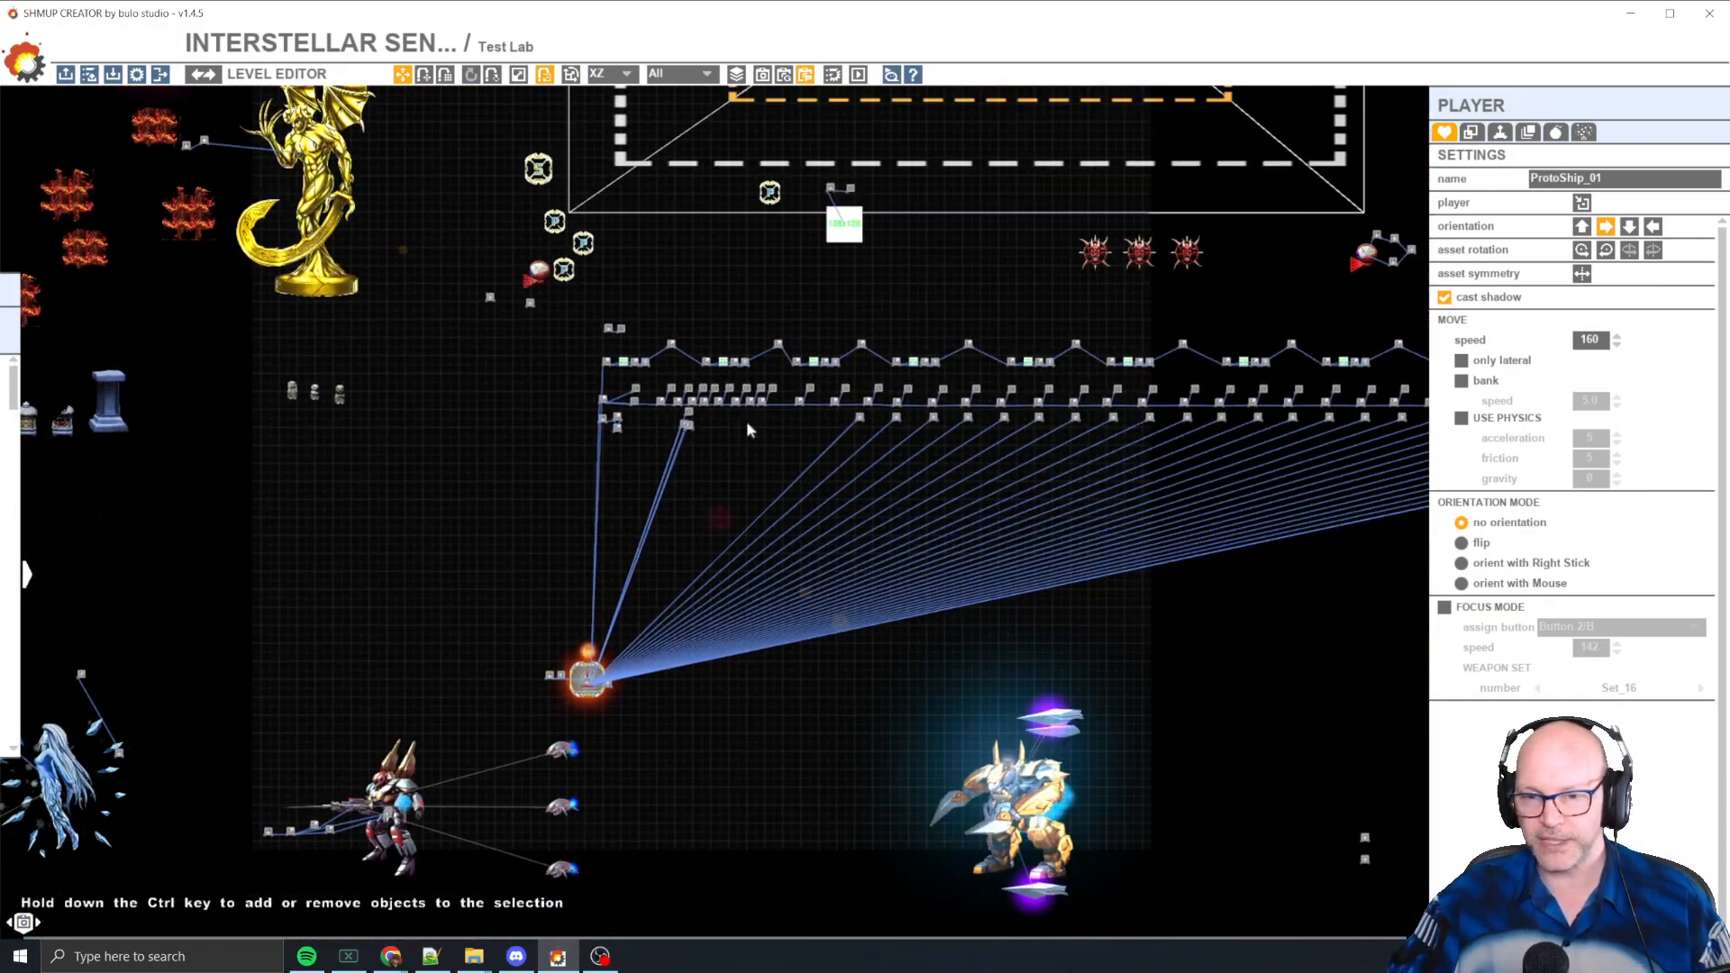
- Inspect the standalone trigger above the long combo chain and its linked text entity, highlighting the label's text
{"action": "scroll", "coordinate": [615, 341], "scroll_direction": "up", "scroll_amount": 5}
{"action": "middle_click_drag", "start_coordinate": [683, 279], "coordinate": [699, 434]}
{"action": "left_click", "coordinate": [584, 409]}
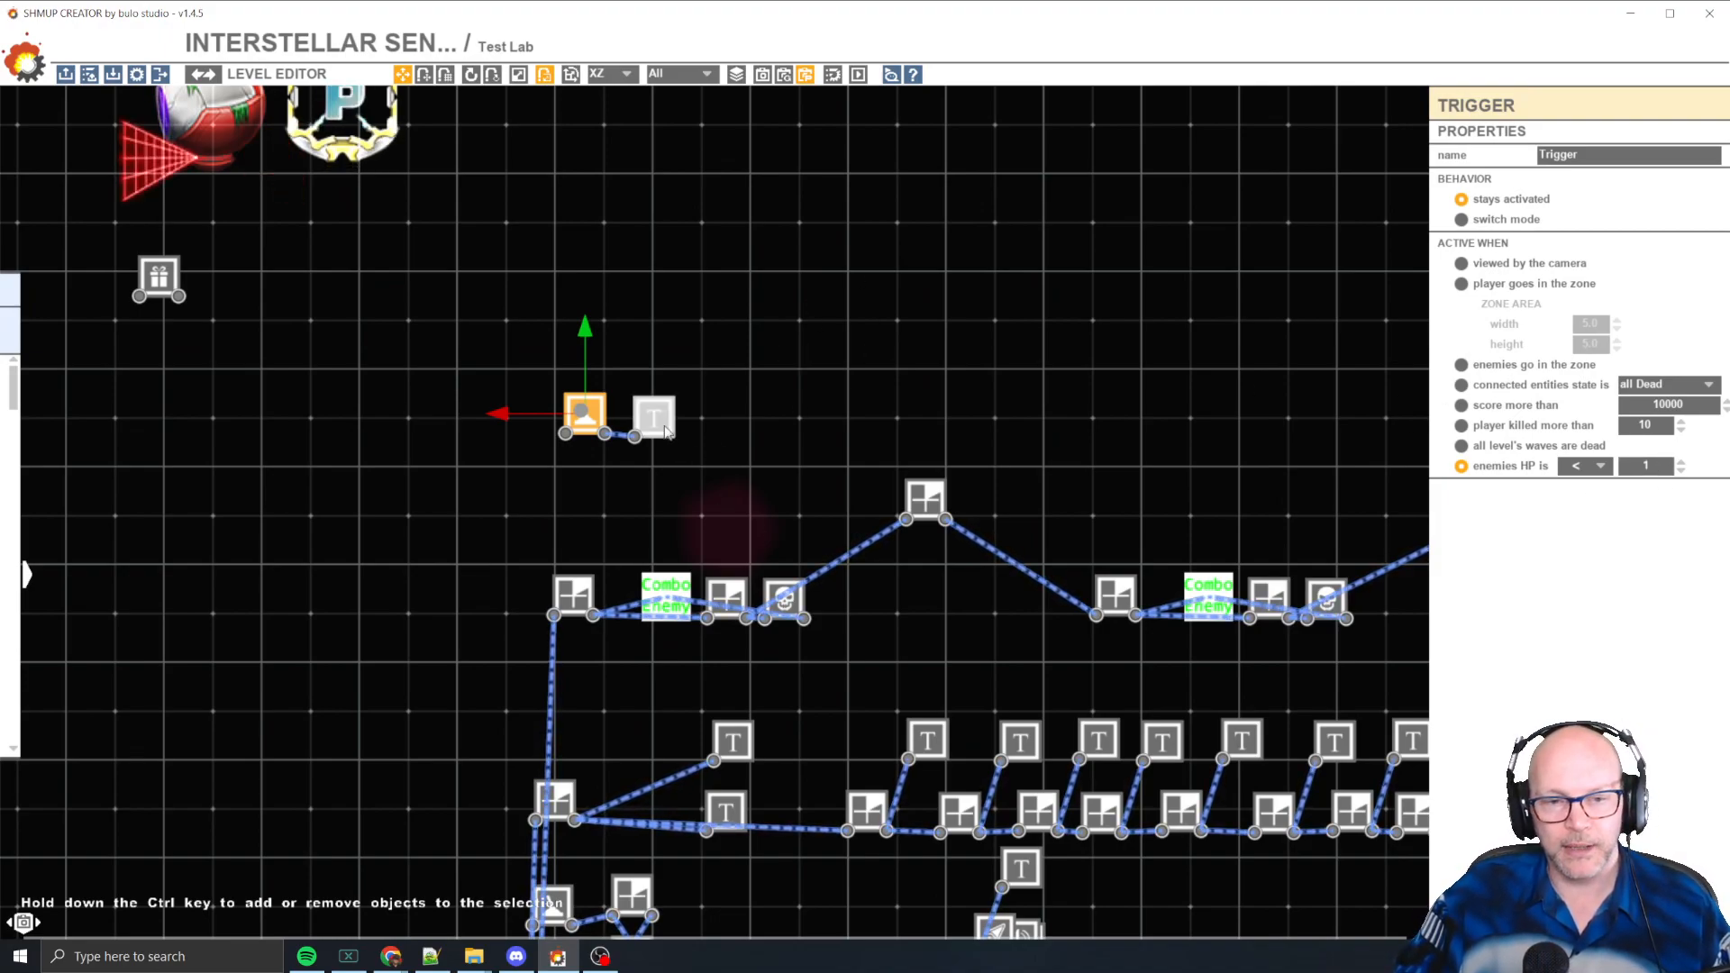
{"action": "left_click", "coordinate": [656, 420]}
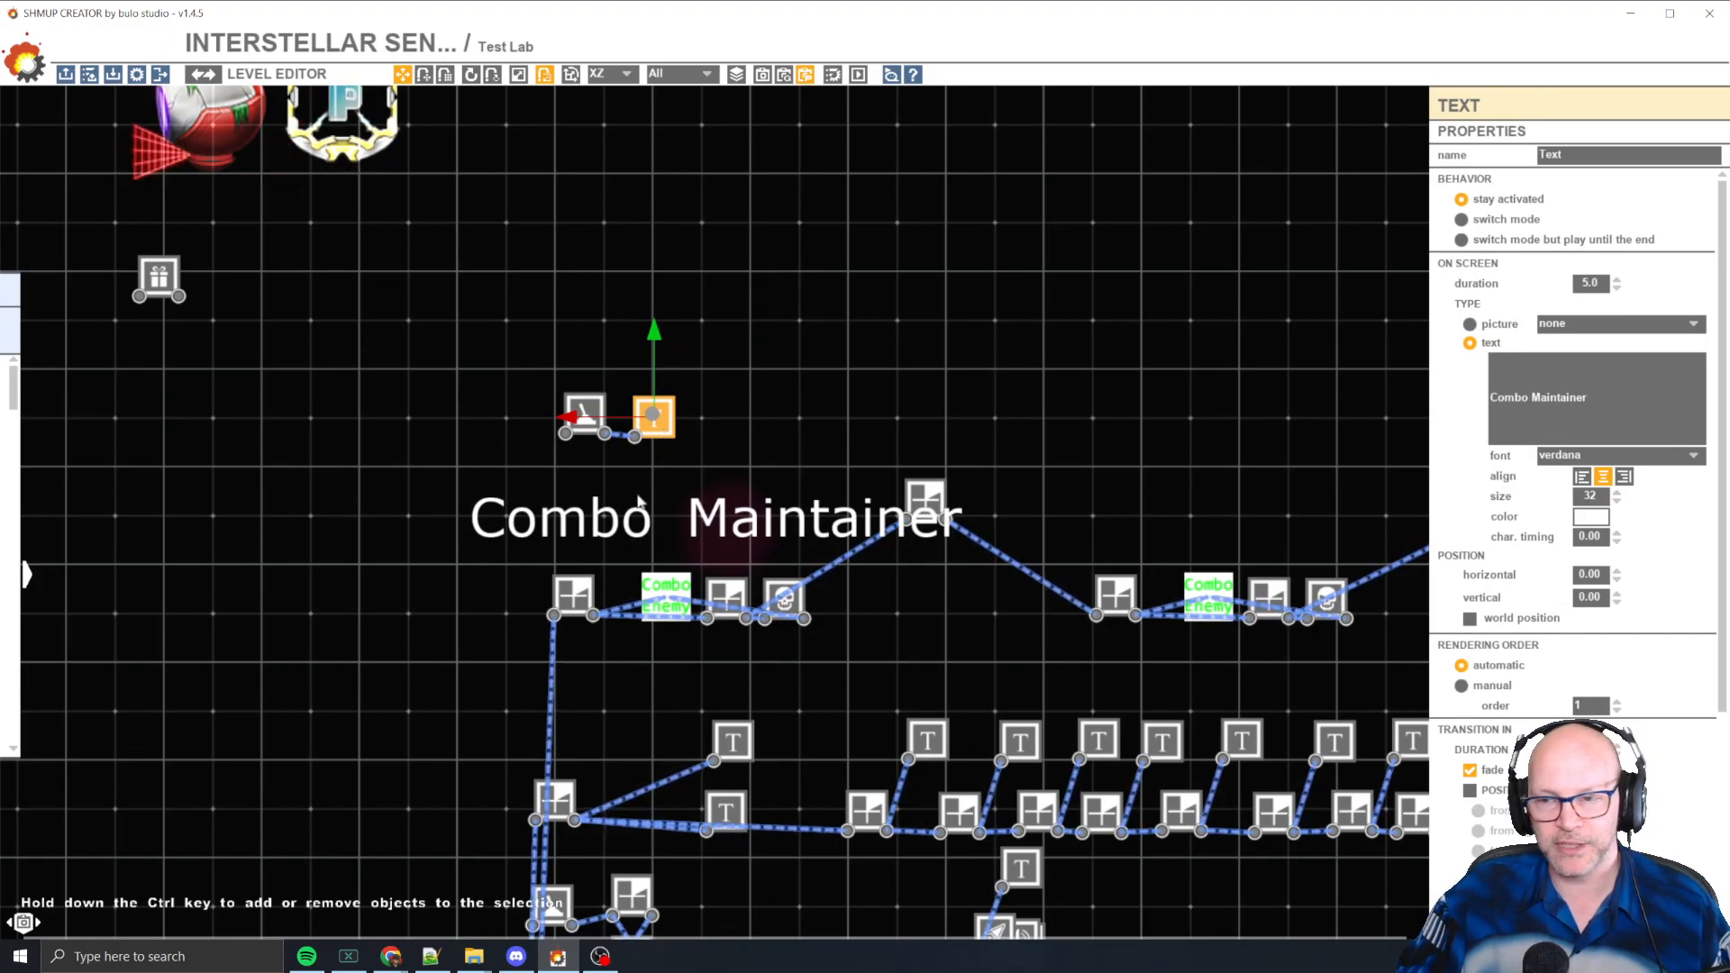
{"action": "left_click", "coordinate": [1596, 405]}
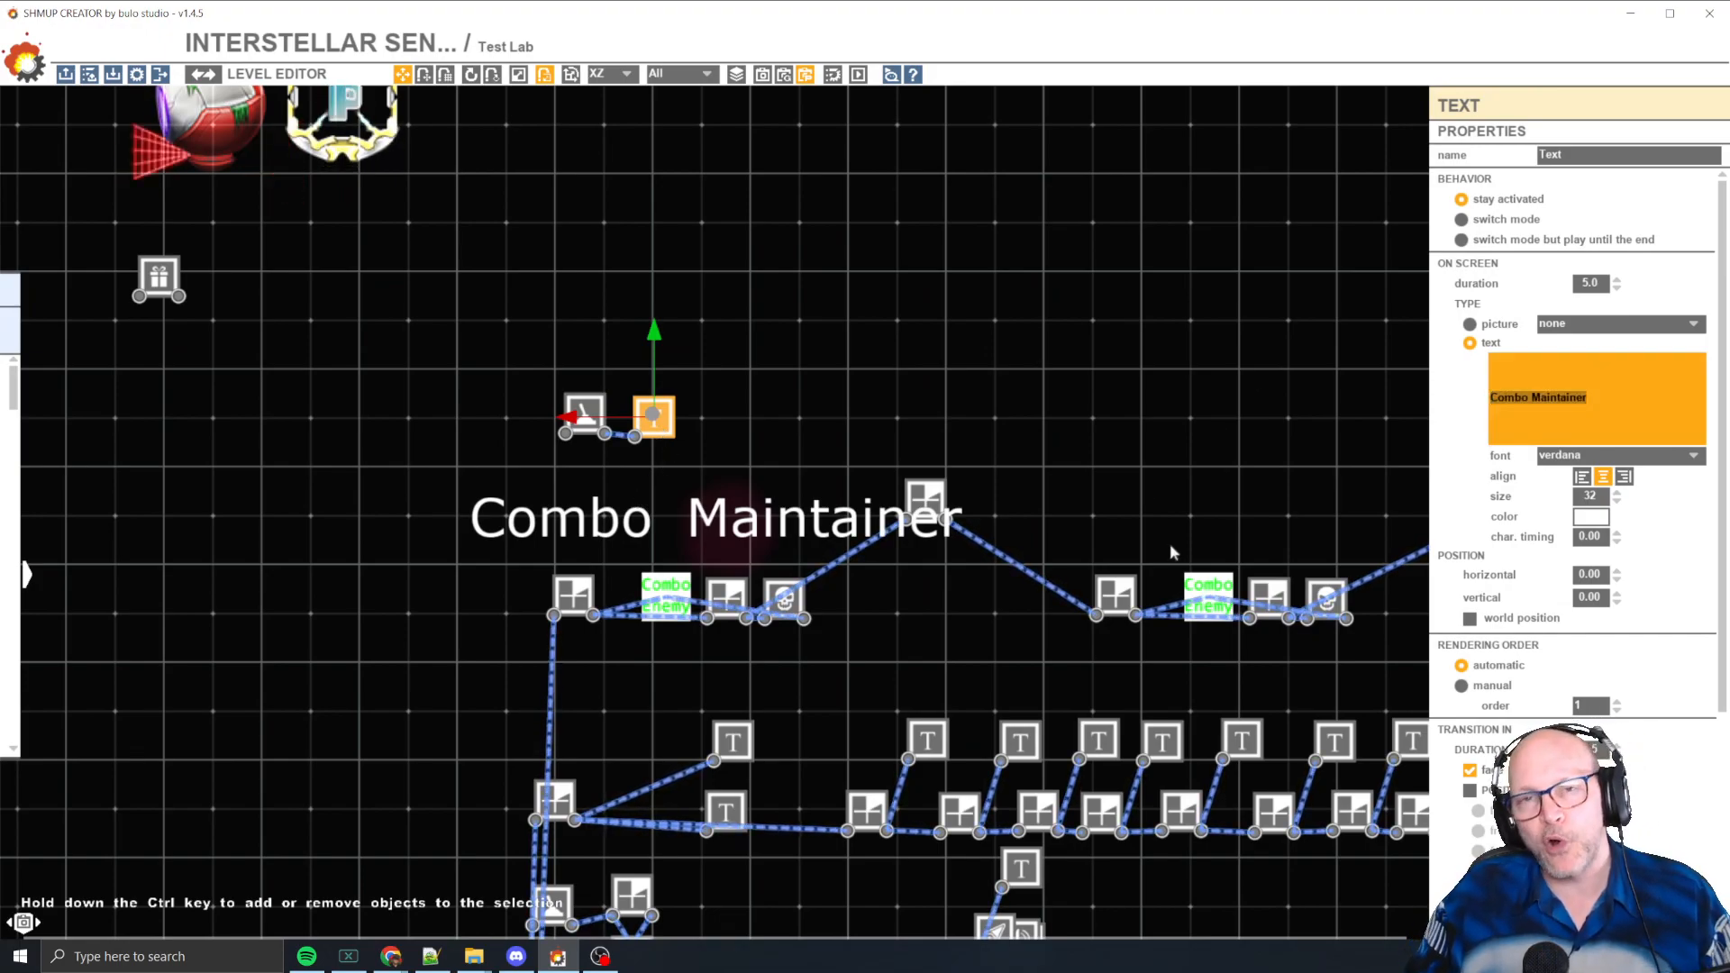
- Look along the combo trigger chain and re-examine the label's trigger and text entity at its start
{"action": "middle_click_drag", "start_coordinate": [1065, 394], "coordinate": [1055, 379]}
{"action": "scroll", "coordinate": [1055, 379], "scroll_direction": "down", "scroll_amount": 6}
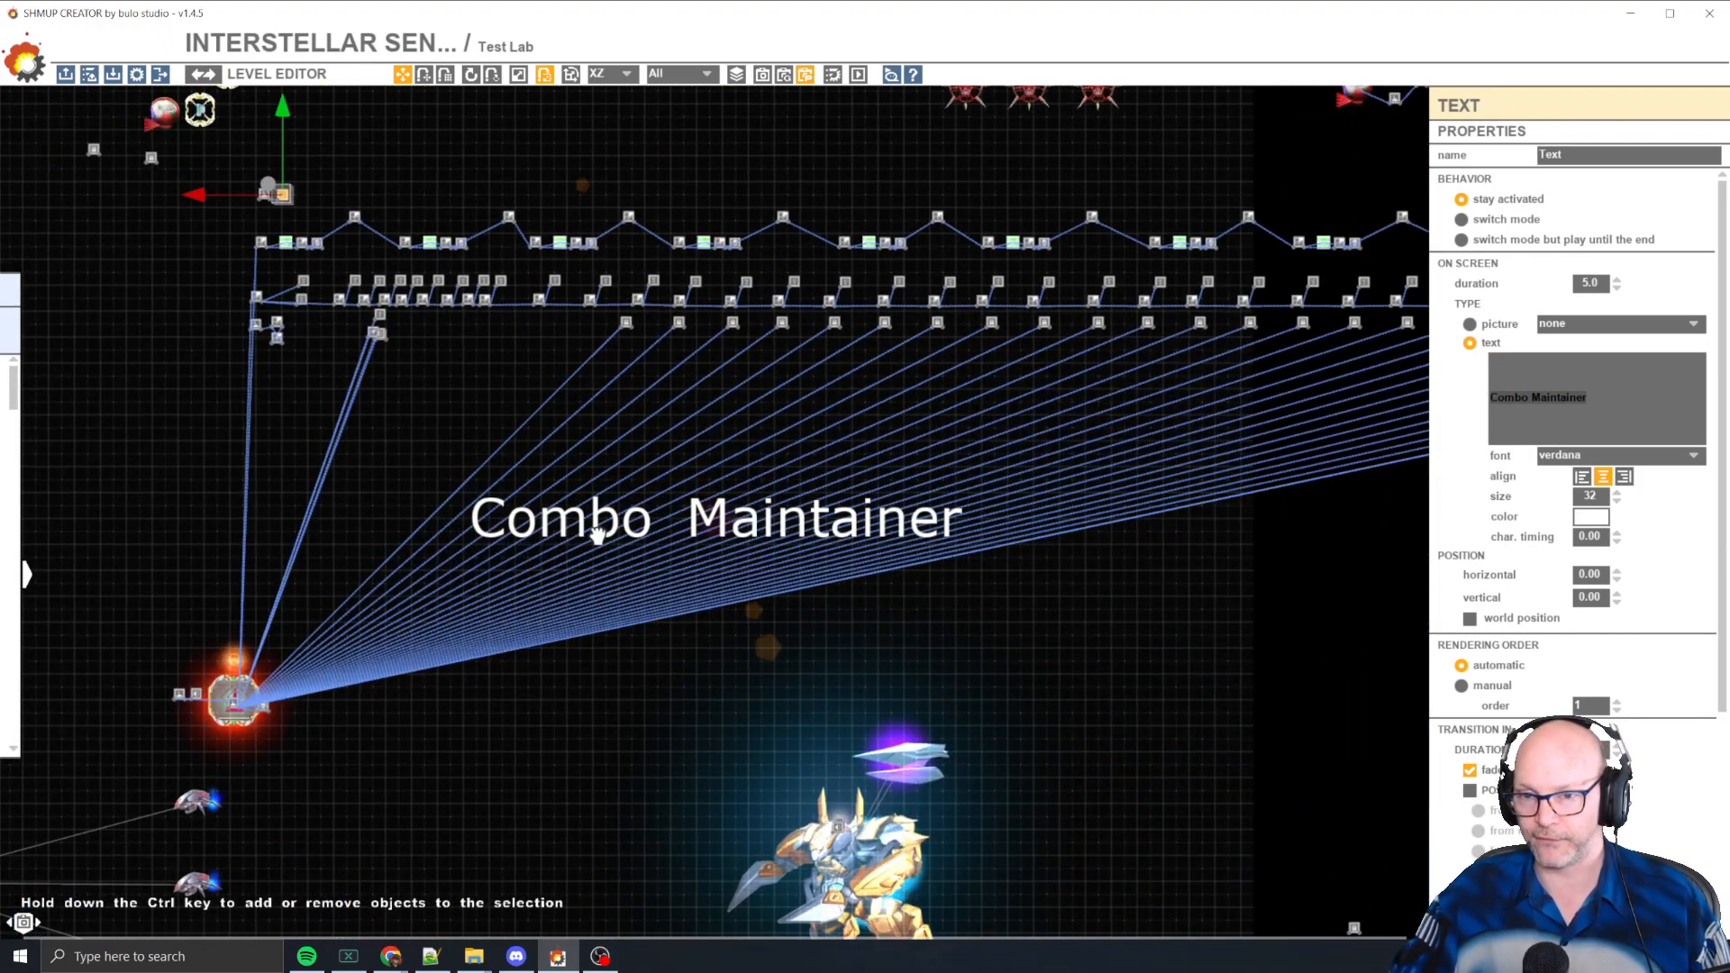
{"action": "middle_click_drag", "start_coordinate": [1256, 438], "coordinate": [769, 494]}
{"action": "middle_click_drag", "start_coordinate": [243, 386], "coordinate": [1193, 507]}
{"action": "scroll", "coordinate": [704, 420], "scroll_direction": "up", "scroll_amount": 5}
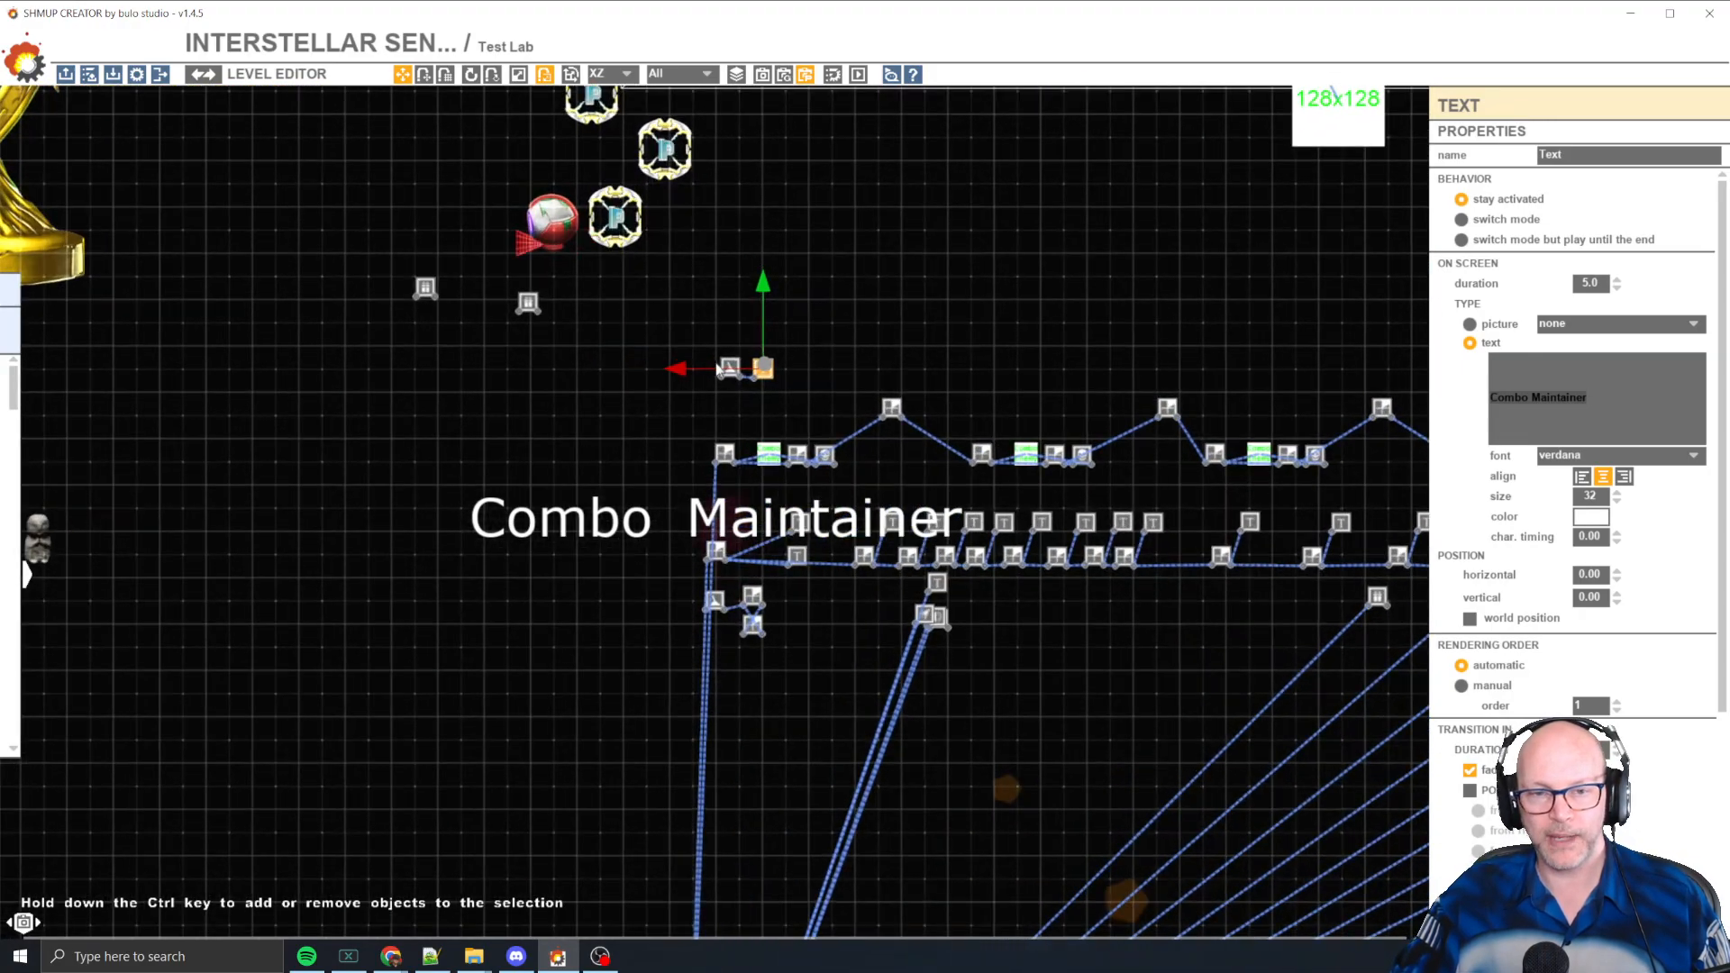
{"action": "left_click", "coordinate": [728, 388]}
{"action": "left_click", "coordinate": [730, 364]}
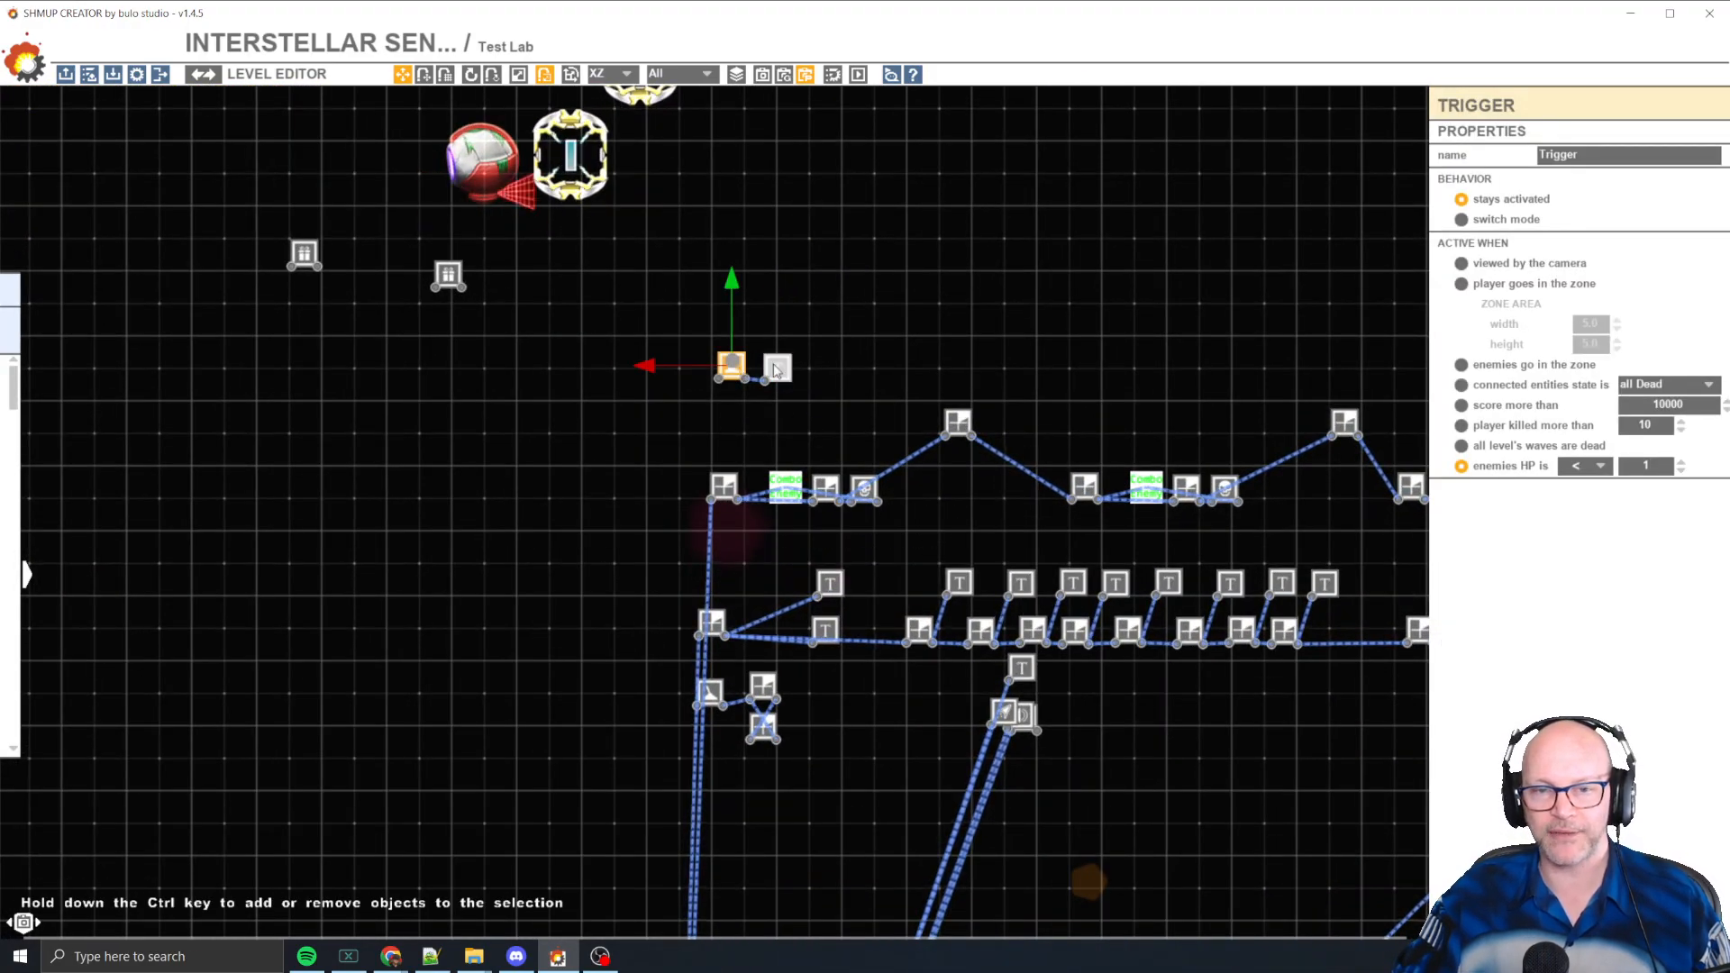
{"action": "left_click", "coordinate": [778, 366]}
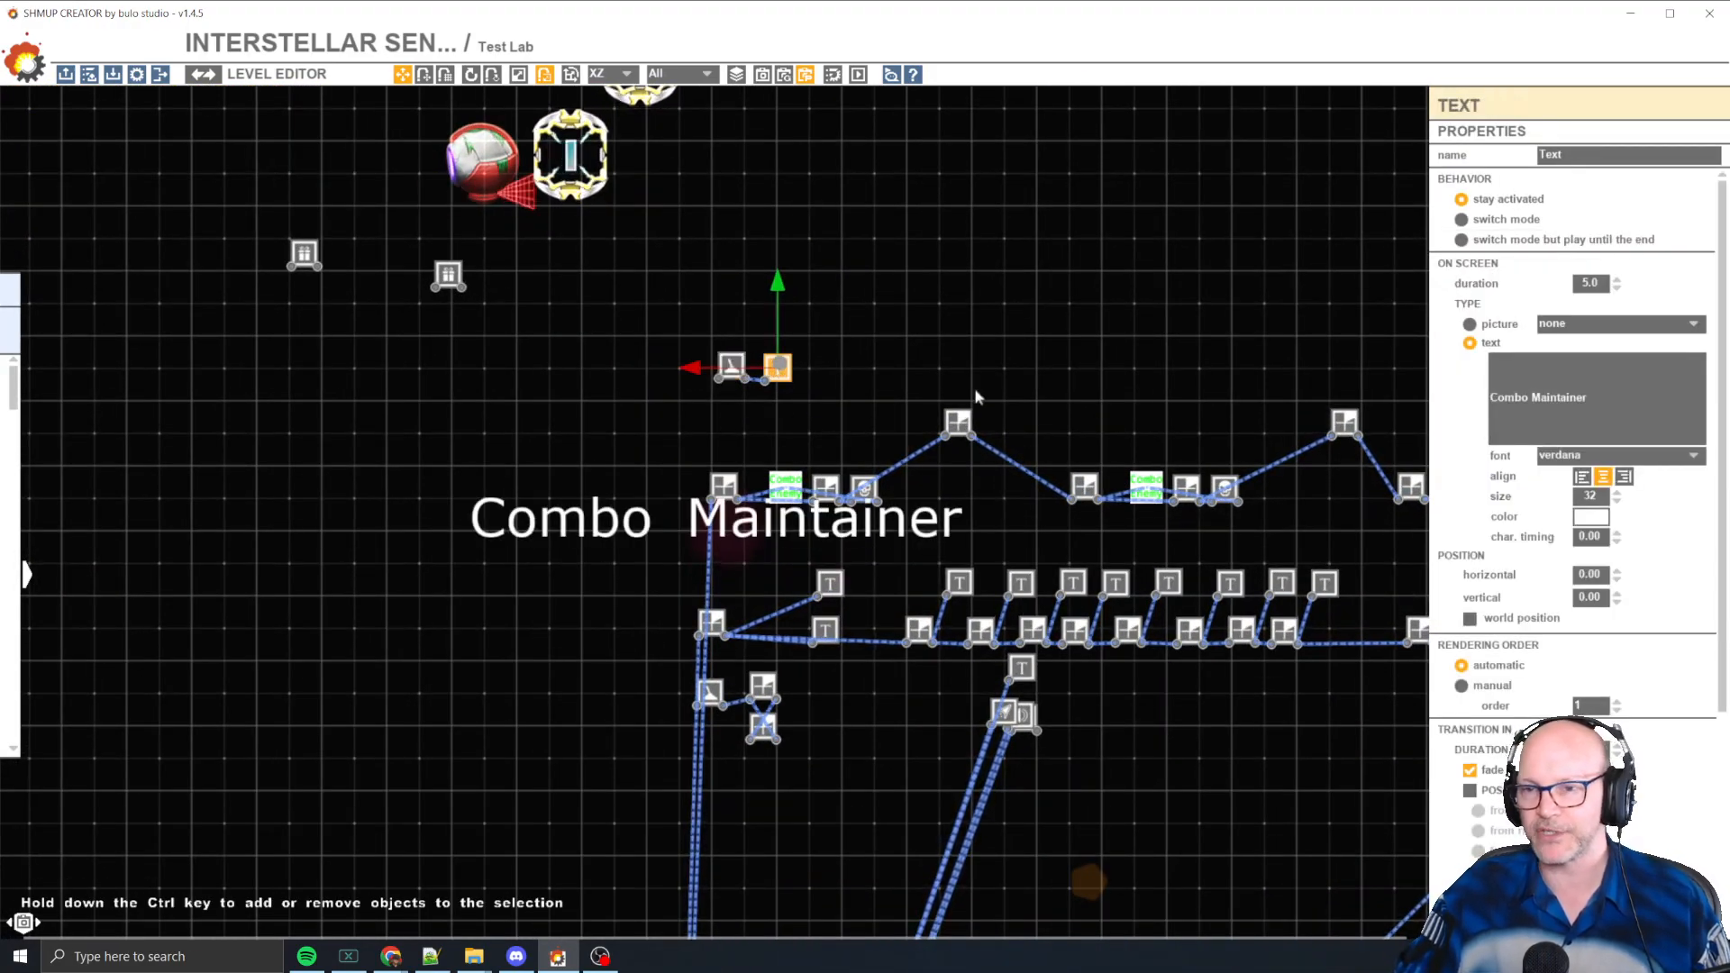
- Deselect the combo label, view the whole trigger fan below it, and bring up its on-screen title from farther away
{"action": "scroll", "coordinate": [796, 273], "scroll_direction": "down", "scroll_amount": 2}
{"action": "middle_click_drag", "start_coordinate": [819, 194], "coordinate": [802, 166]}
{"action": "middle_click_drag", "start_coordinate": [799, 347], "coordinate": [768, 271]}
{"action": "left_click", "coordinate": [773, 283]}
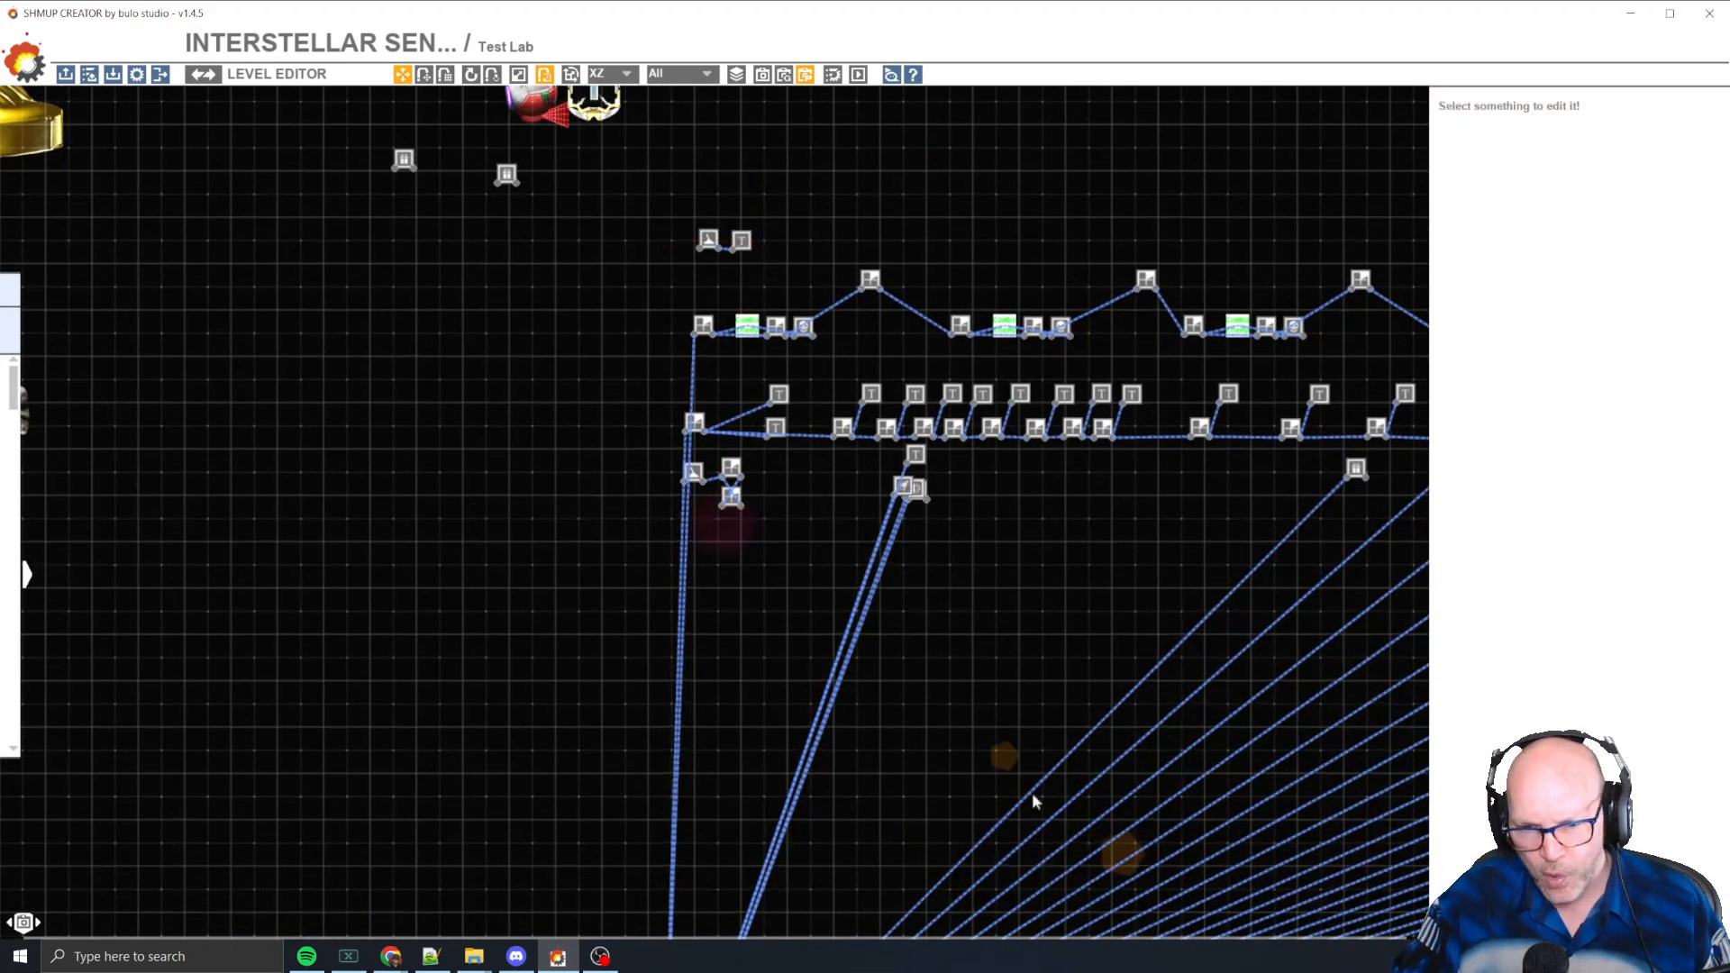
{"action": "scroll", "coordinate": [1019, 802], "scroll_direction": "down", "scroll_amount": 3}
{"action": "middle_click_drag", "start_coordinate": [998, 816], "coordinate": [803, 452]}
{"action": "middle_click_drag", "start_coordinate": [820, 362], "coordinate": [881, 665]}
{"action": "left_click", "coordinate": [731, 427]}
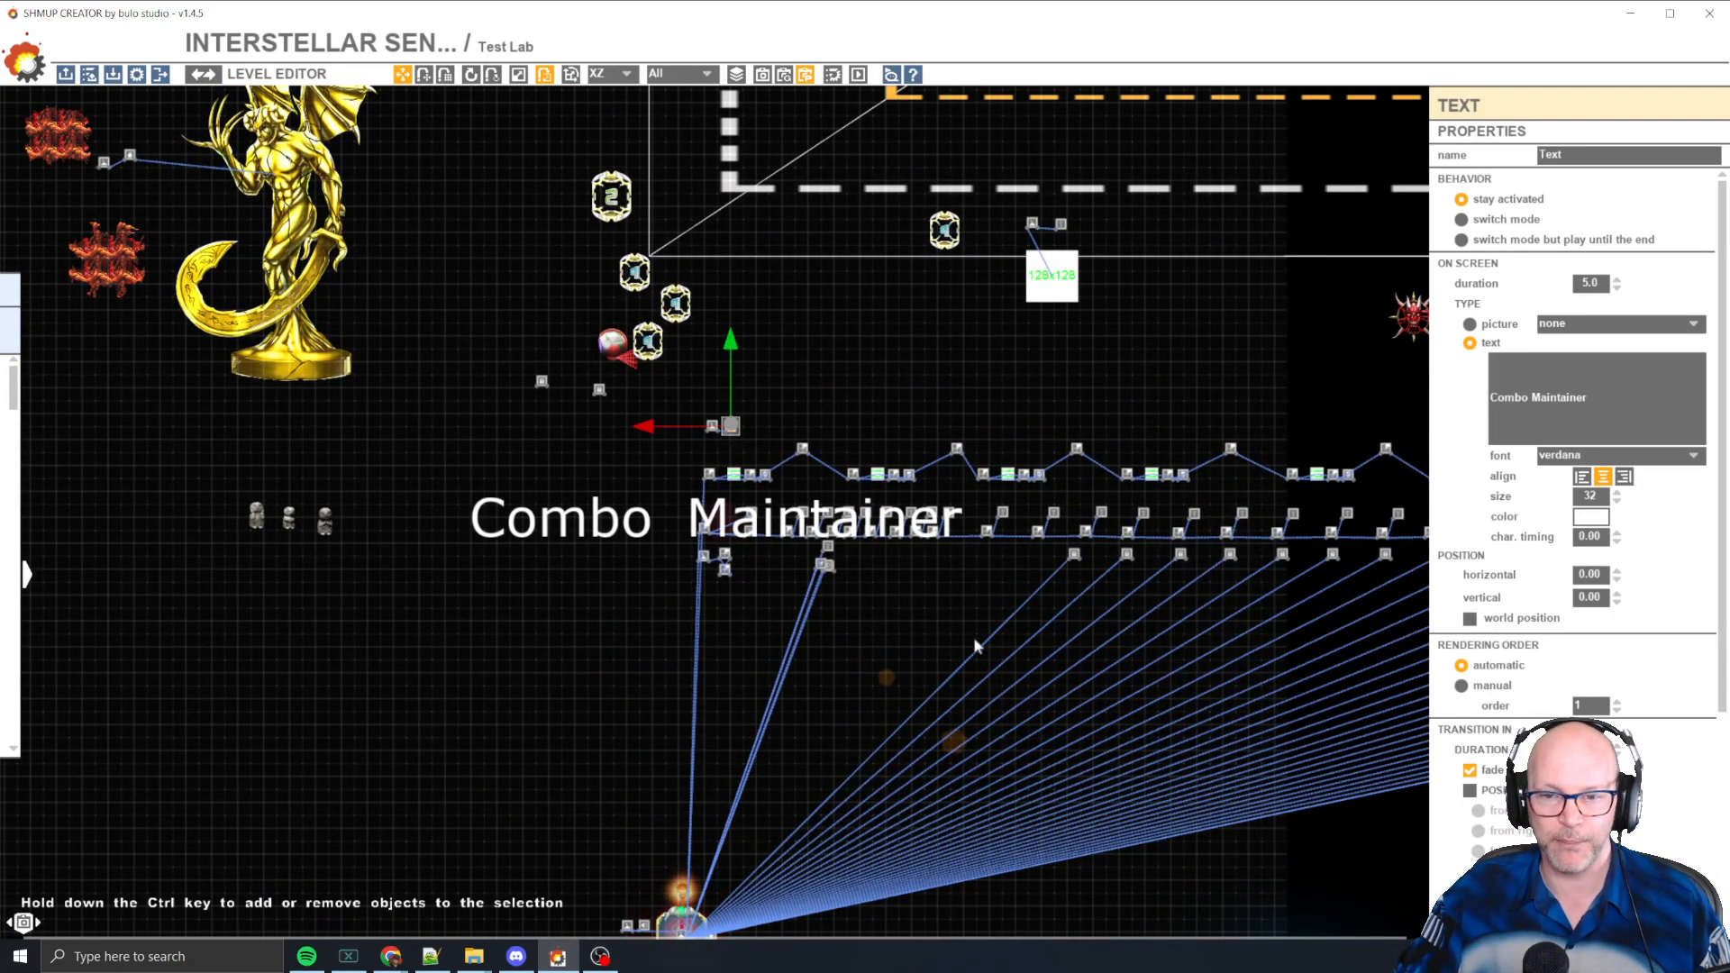
- Move the Advanced Monster Trophy text and its trigger together to the space between the fire-skull setup's two 128x128 enemies, and show the label
{"action": "middle_click_drag", "start_coordinate": [530, 240], "coordinate": [860, 937]}
{"action": "middle_click_drag", "start_coordinate": [623, 179], "coordinate": [817, 585]}
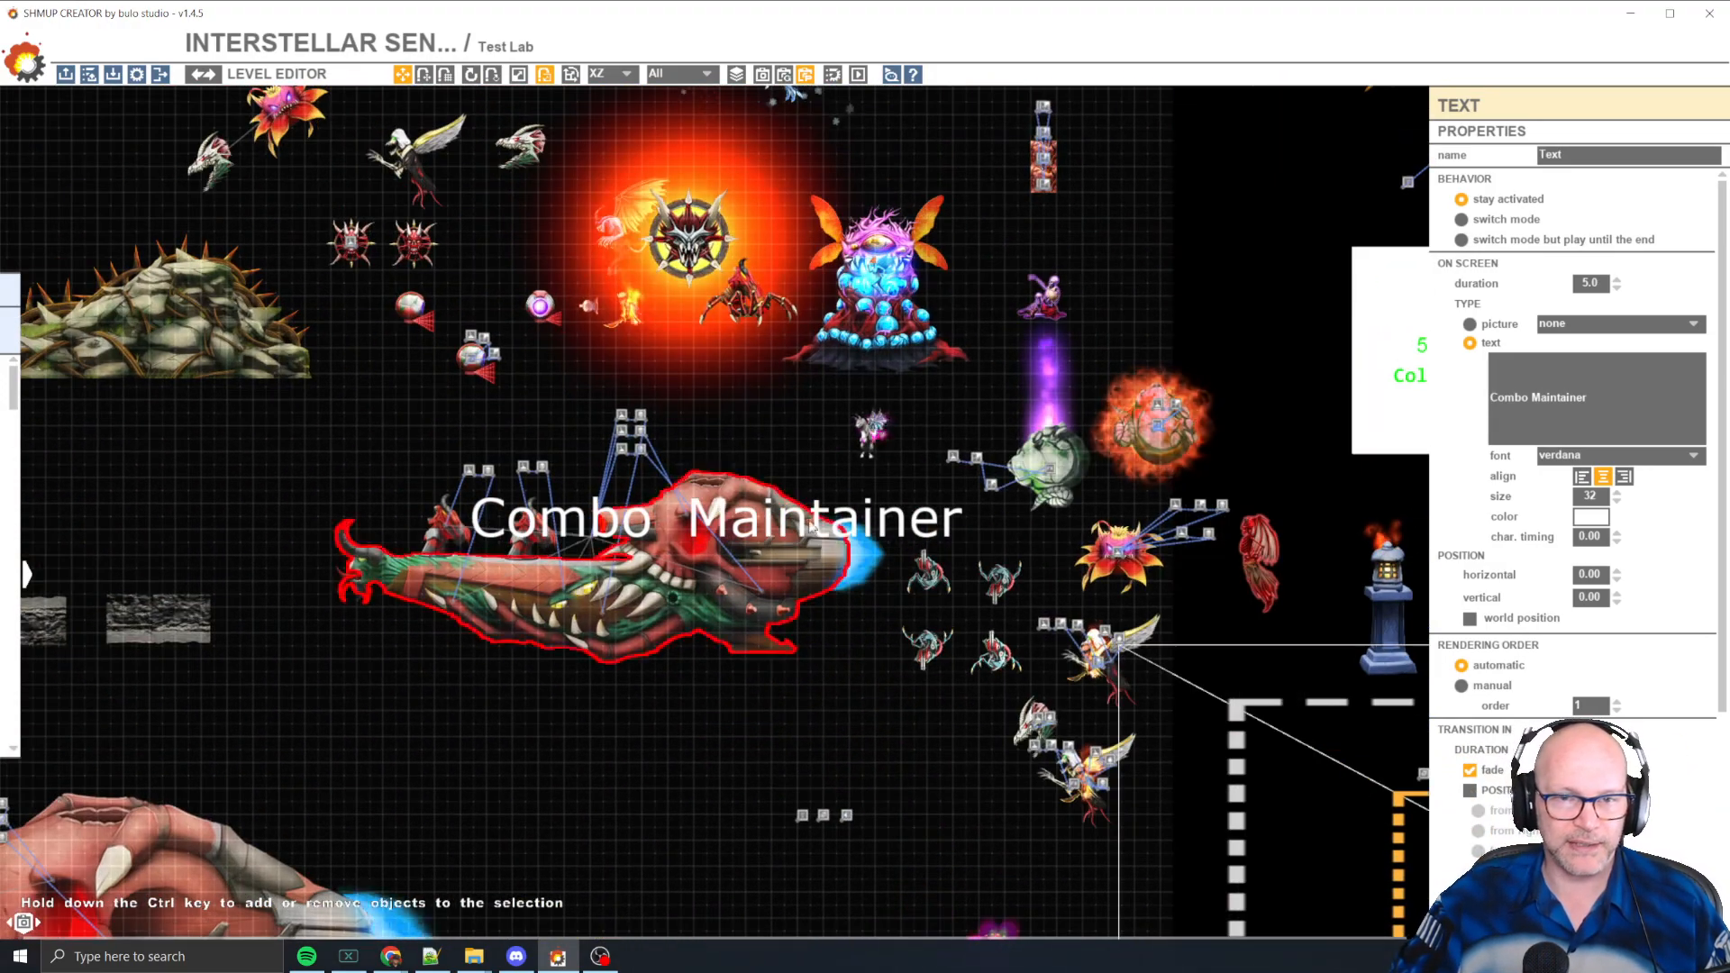
{"action": "left_click", "coordinate": [738, 396]}
{"action": "middle_click_drag", "start_coordinate": [651, 225], "coordinate": [731, 577]}
{"action": "middle_click_drag", "start_coordinate": [454, 363], "coordinate": [846, 586]}
{"action": "scroll", "coordinate": [522, 445], "scroll_direction": "up", "scroll_amount": 6}
{"action": "middle_click_drag", "start_coordinate": [660, 744], "coordinate": [842, 493]}
{"action": "scroll", "coordinate": [856, 434], "scroll_direction": "down", "scroll_amount": 2}
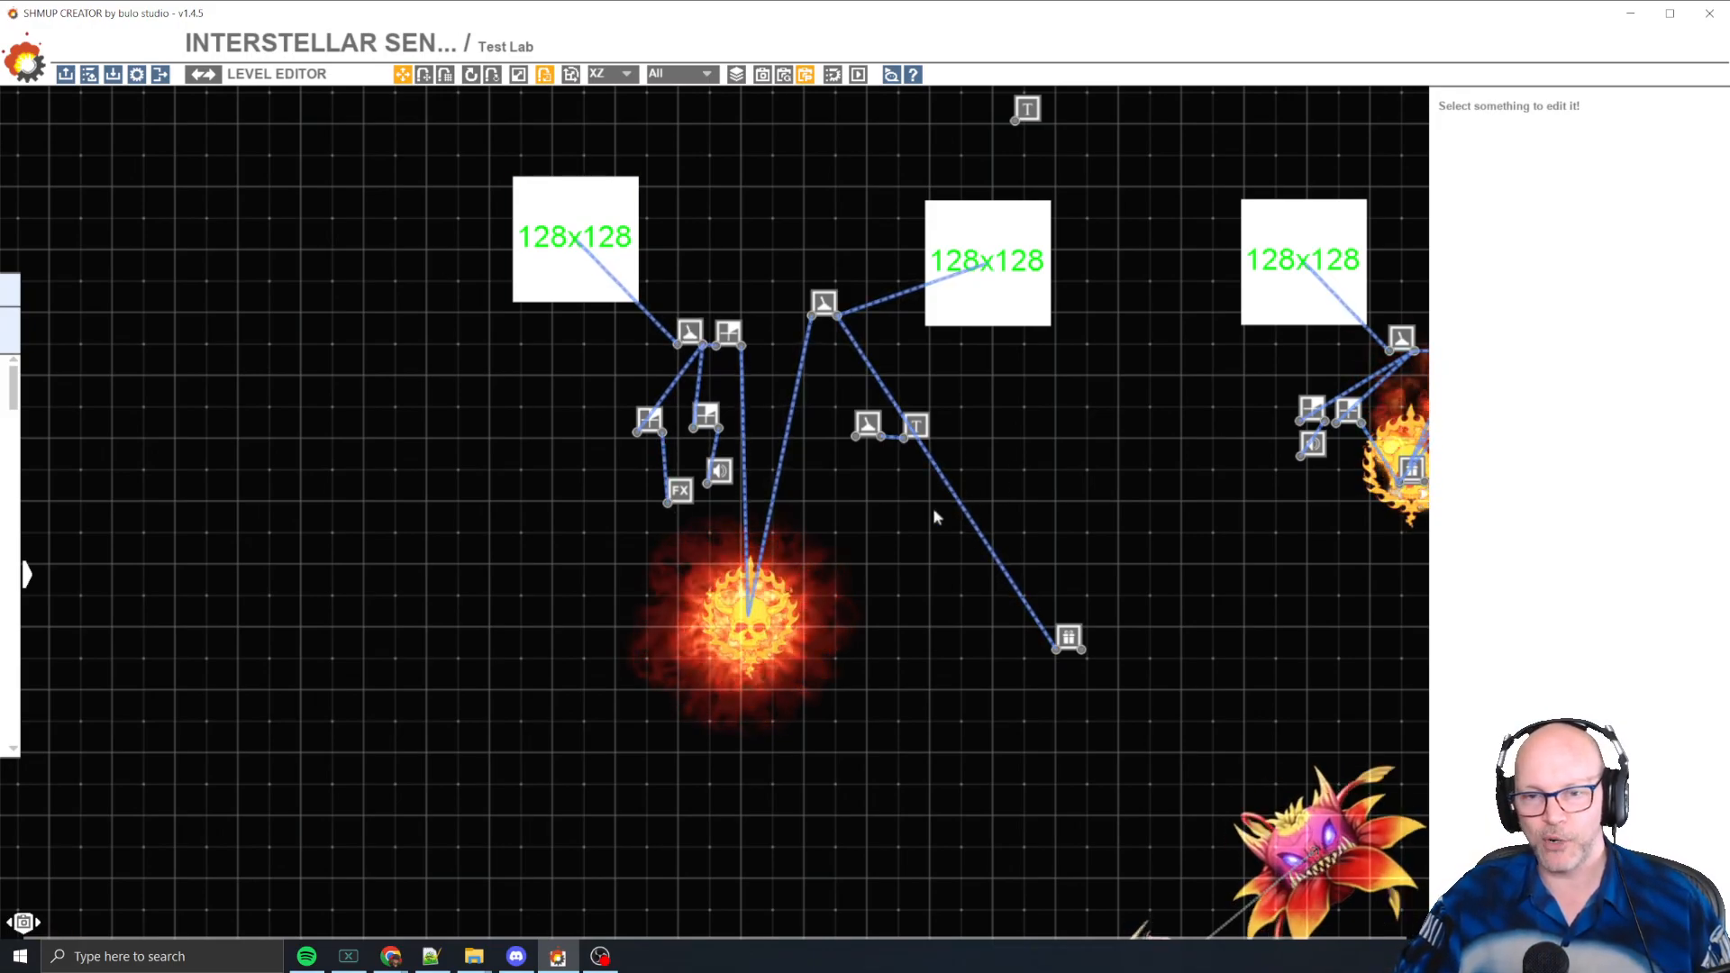
{"action": "left_click", "coordinate": [917, 426]}
{"action": "left_click_drag", "start_coordinate": [842, 398], "coordinate": [962, 485]}
{"action": "left_click_drag", "start_coordinate": [910, 424], "coordinate": [757, 210]}
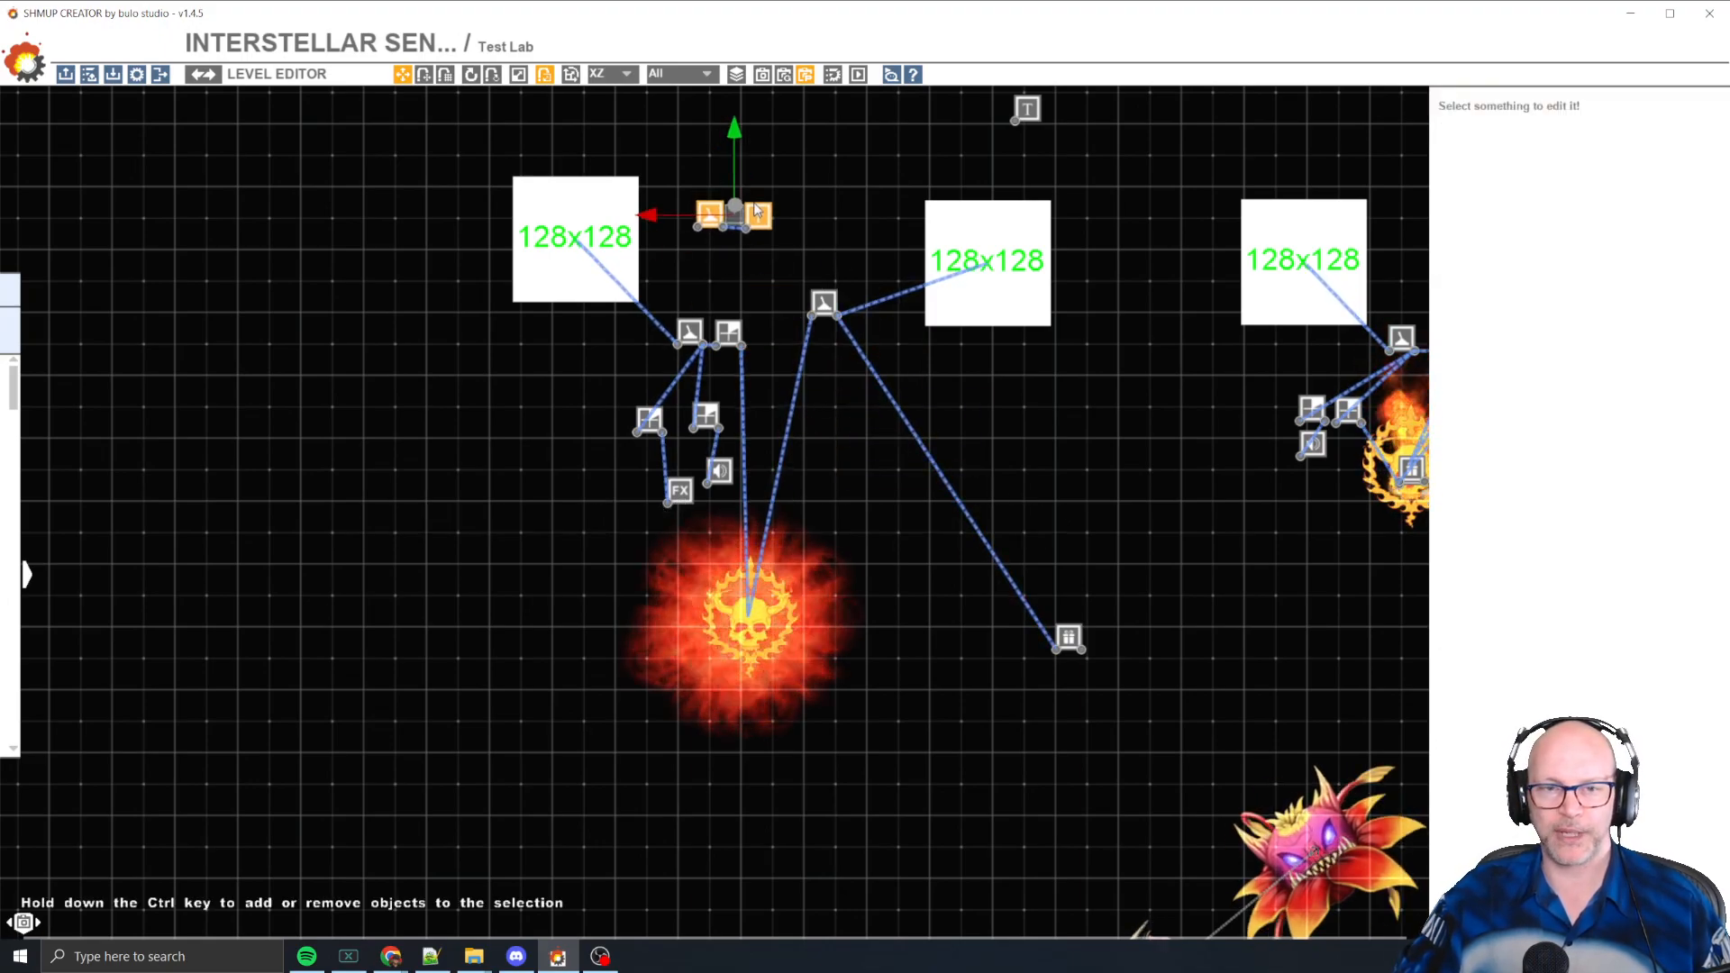
{"action": "left_click", "coordinate": [757, 212]}
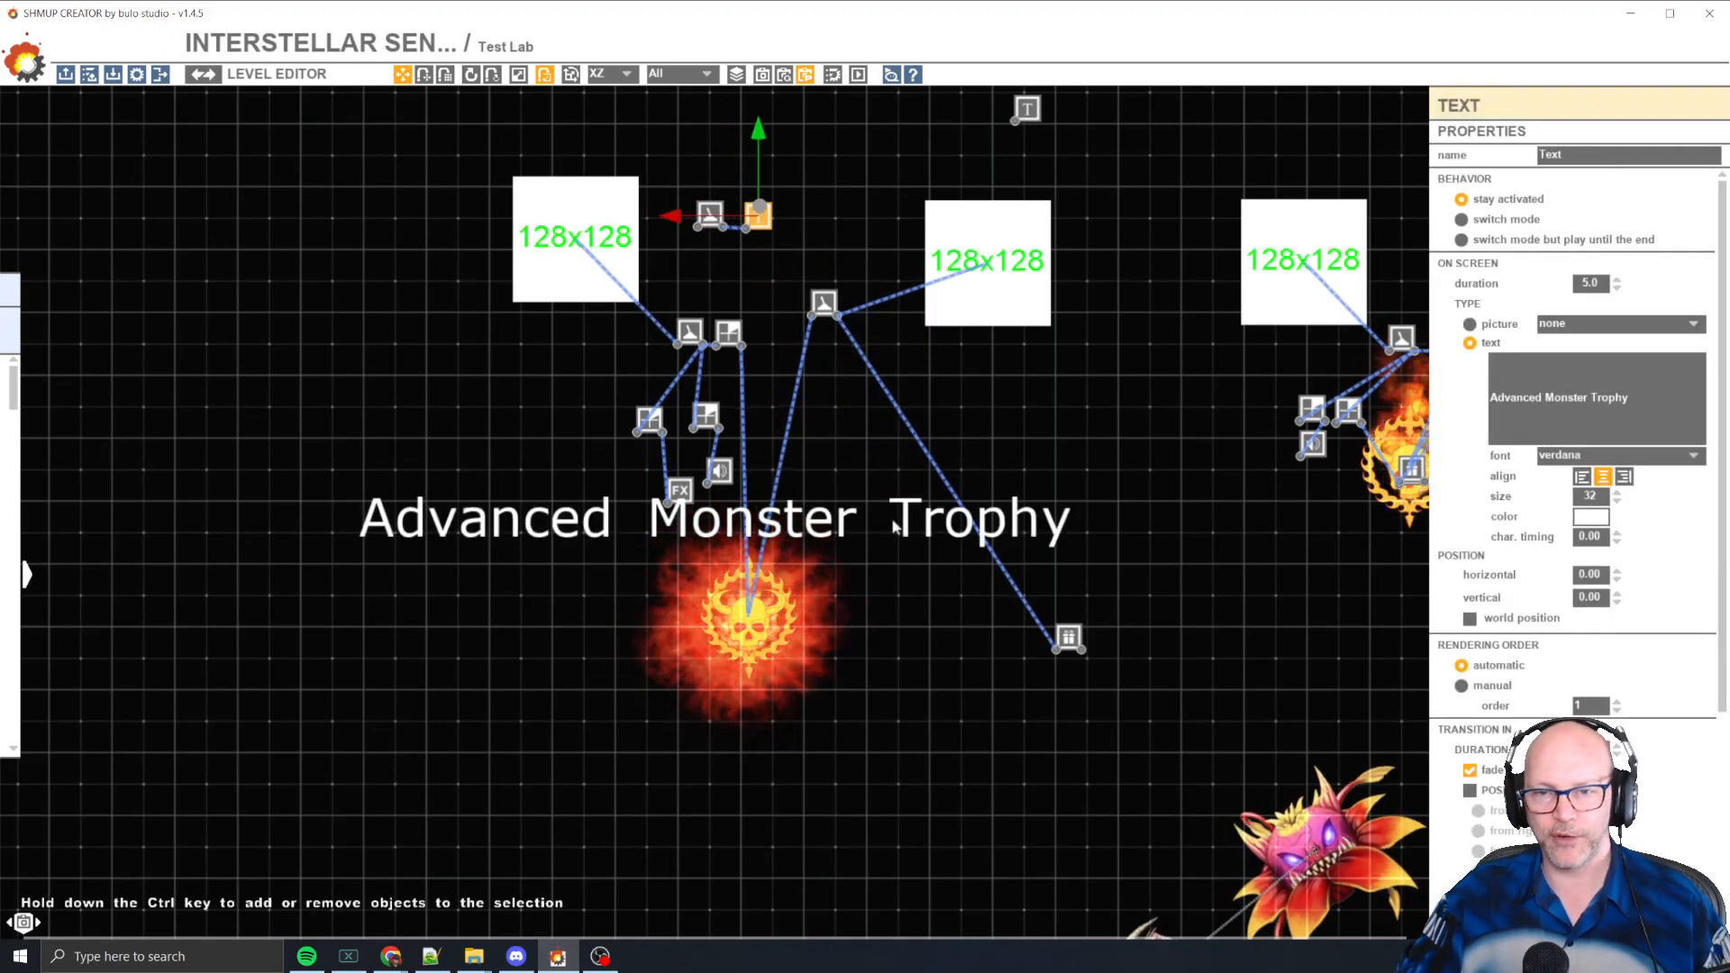
- Inspect the fire-skull enemy and the two 128x128 placeholder enemies of the Advanced Monster Trophy setup
{"action": "left_click", "coordinate": [739, 665]}
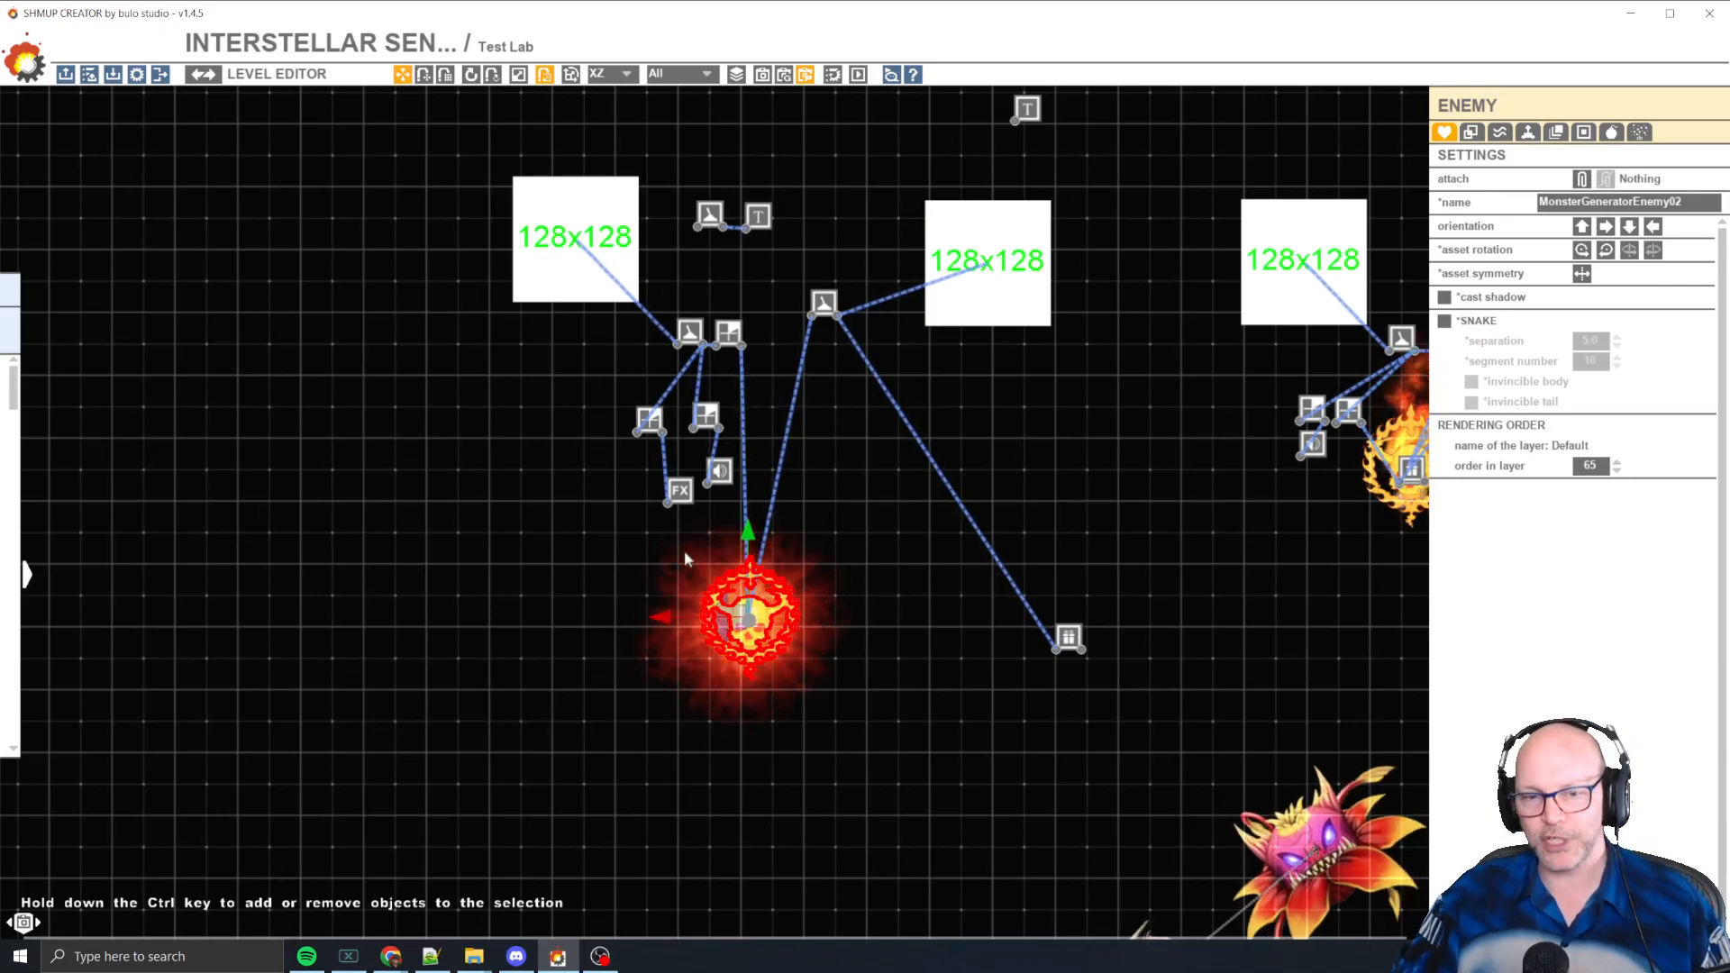
{"action": "left_click", "coordinate": [577, 244]}
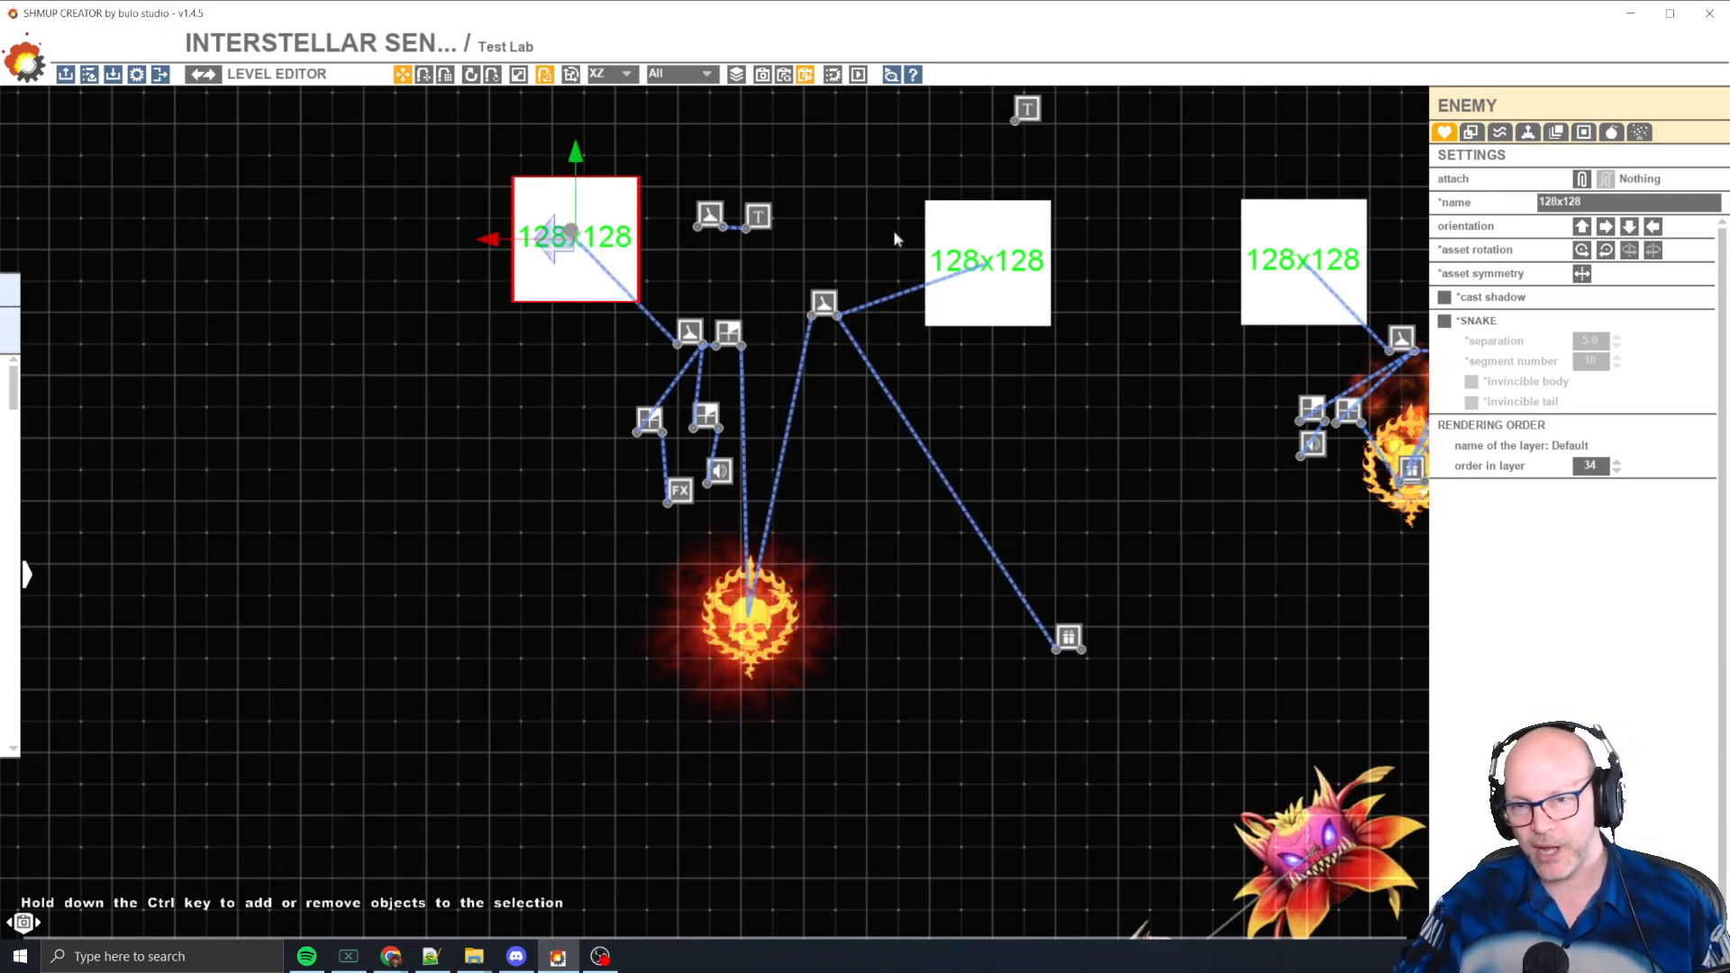
{"action": "left_click", "coordinate": [986, 261]}
{"action": "left_click", "coordinate": [570, 236]}
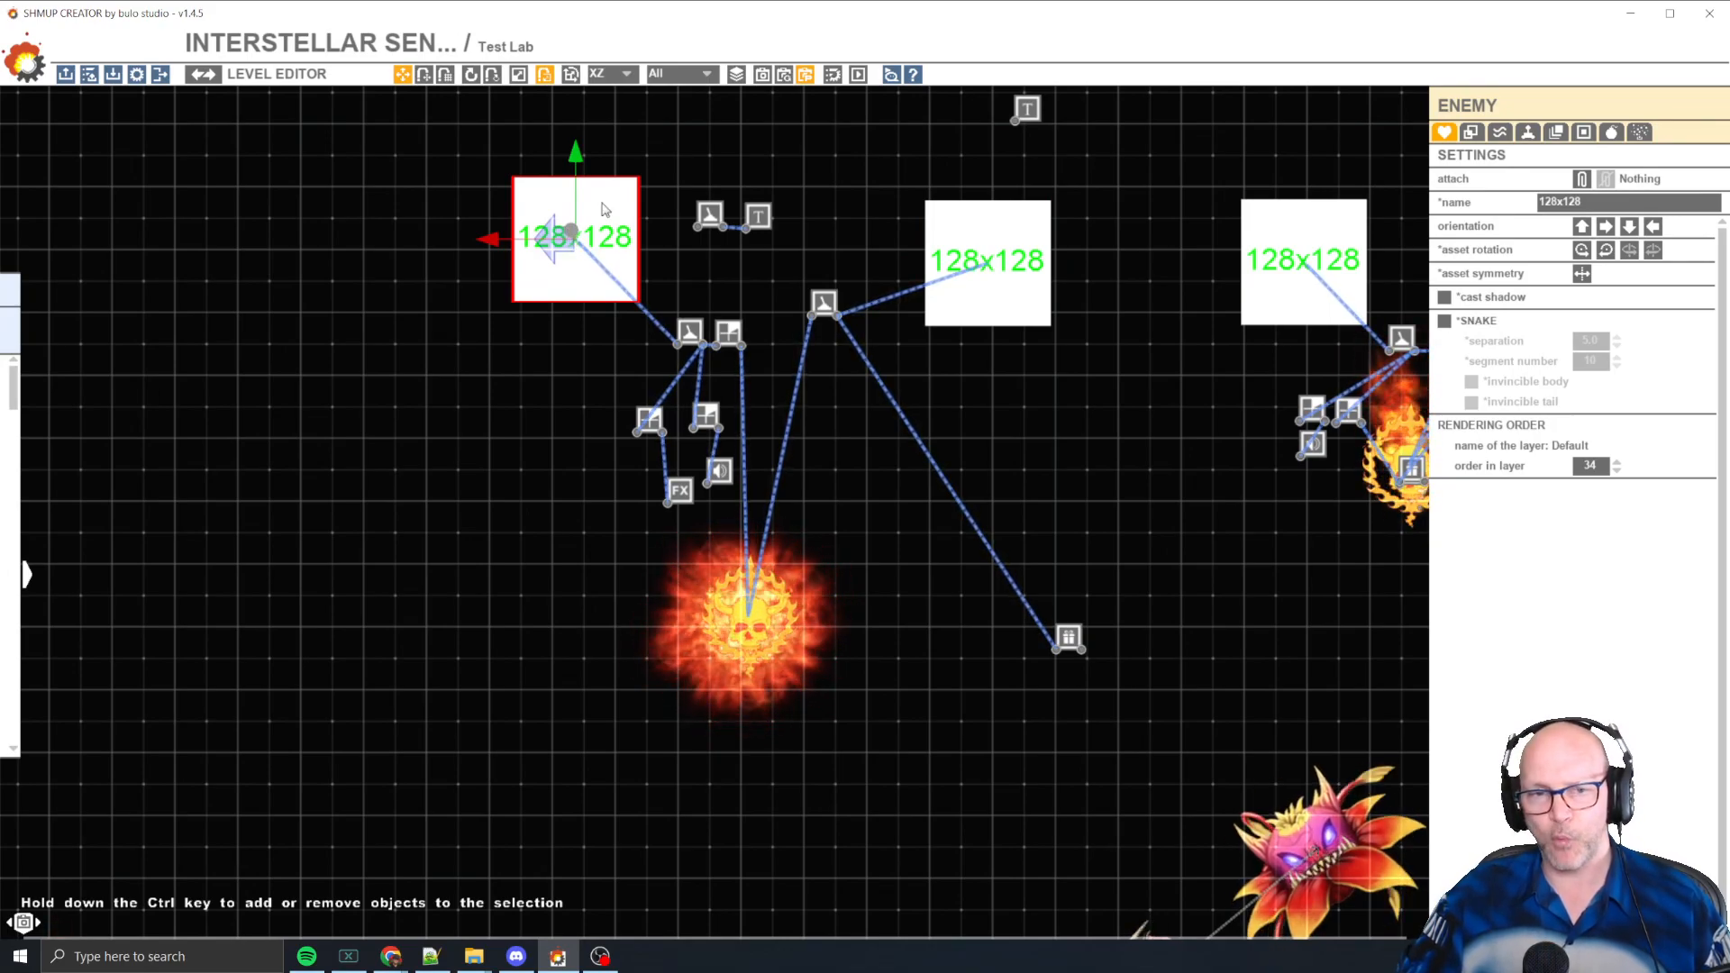
- Examine the name of the trigger connected to the first 128x128 enemy, highlighting its Con and True parts
{"action": "left_click", "coordinate": [690, 332]}
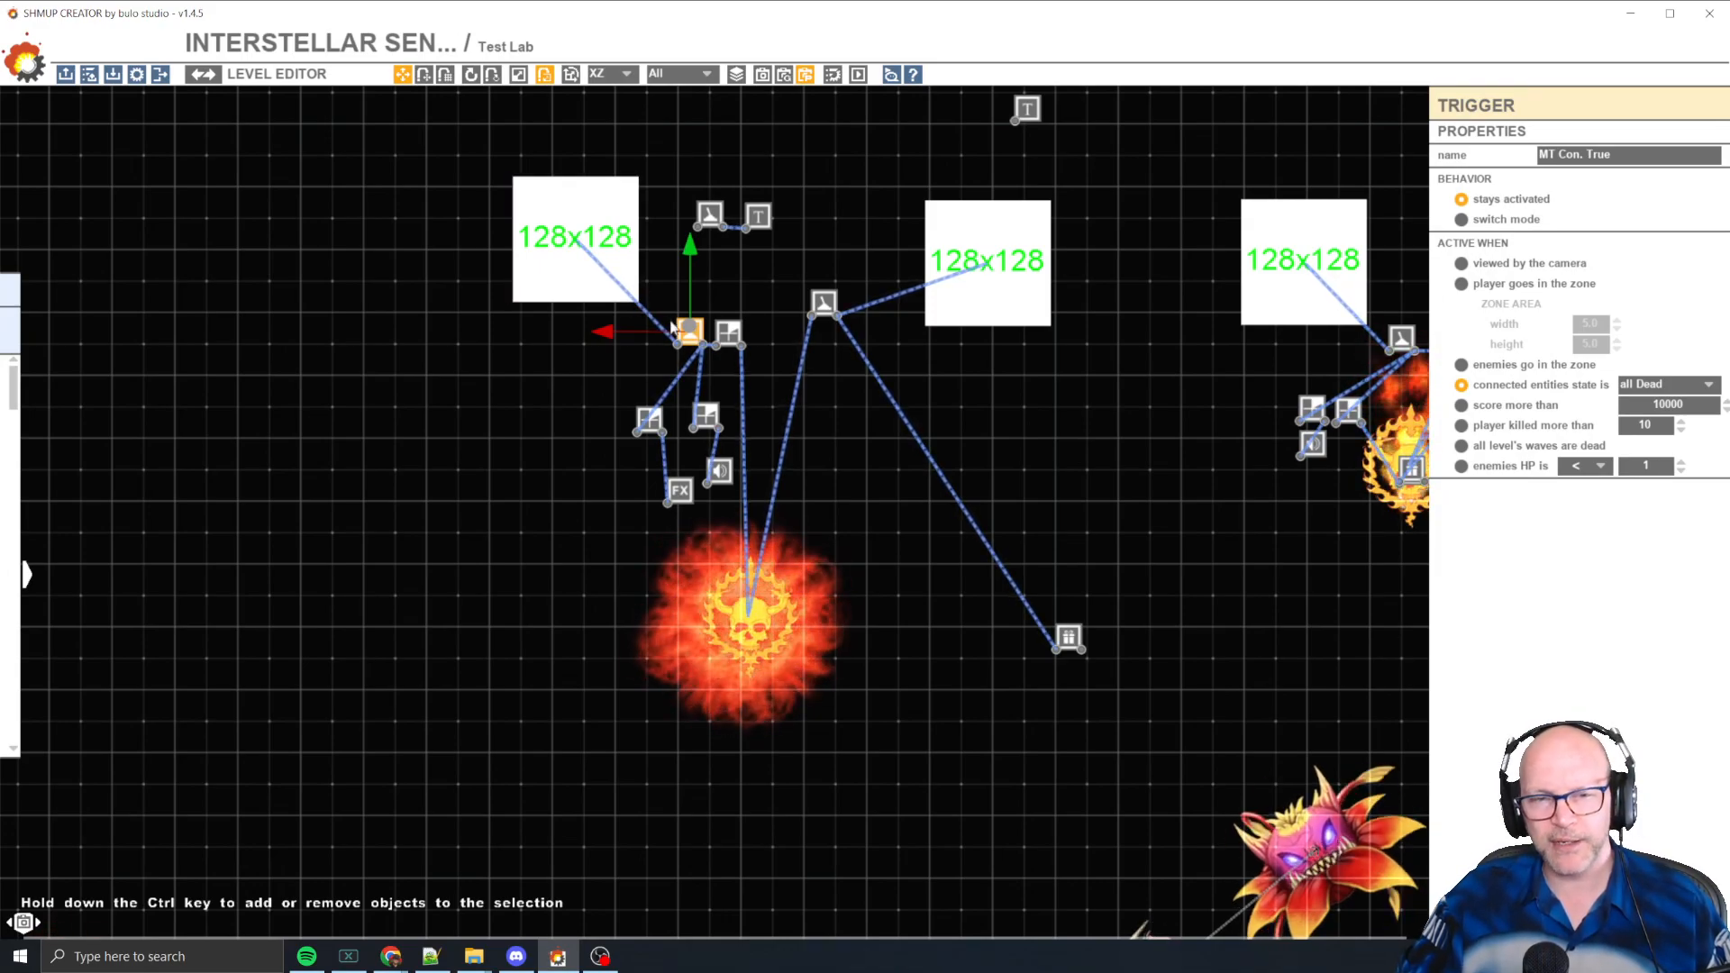
{"action": "left_click", "coordinate": [1653, 155]}
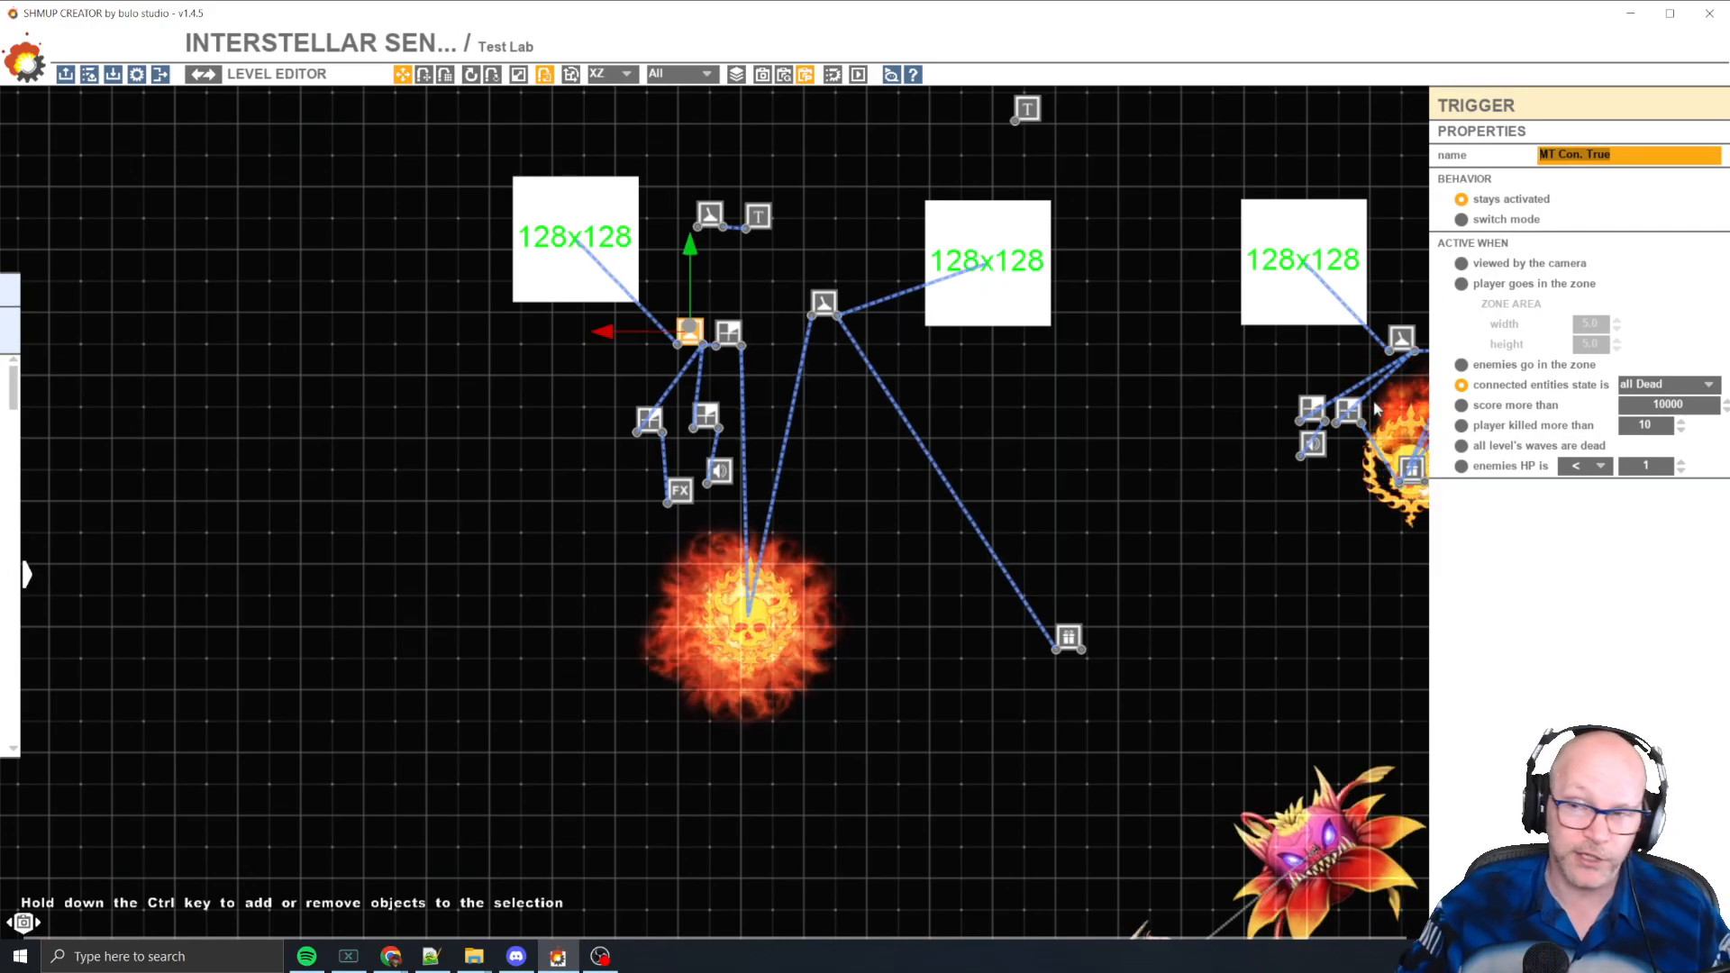
{"action": "left_click", "coordinate": [1627, 155]}
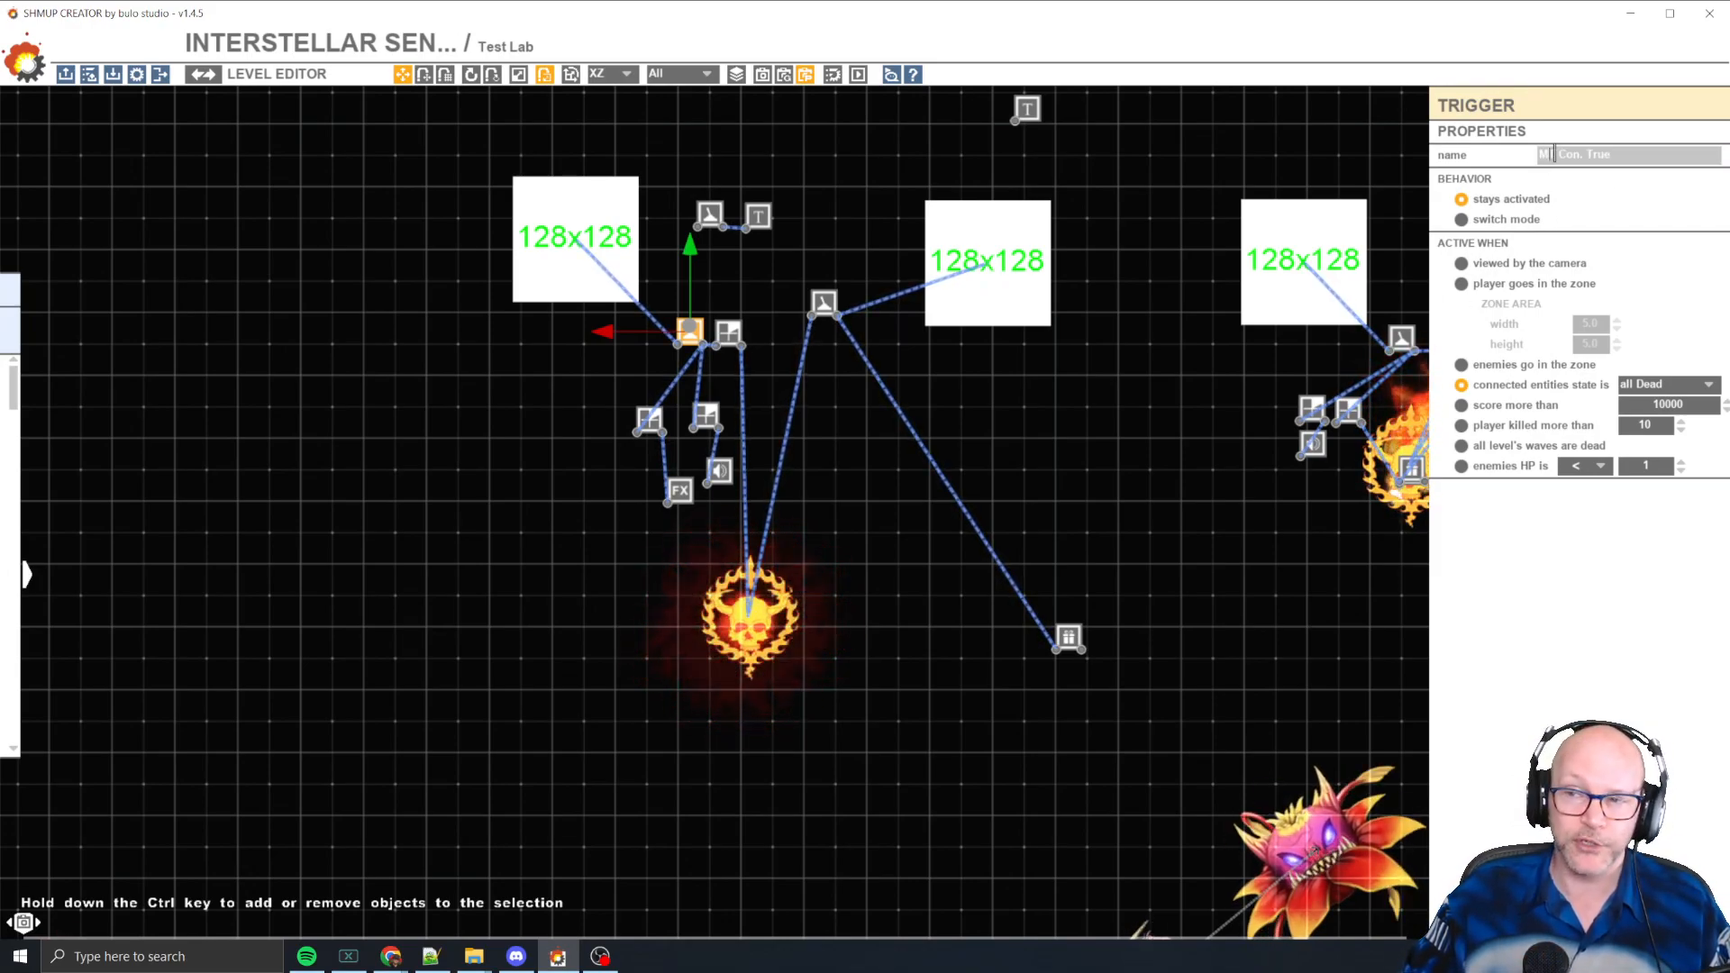
{"action": "left_click_drag", "start_coordinate": [1558, 155], "coordinate": [1581, 157]}
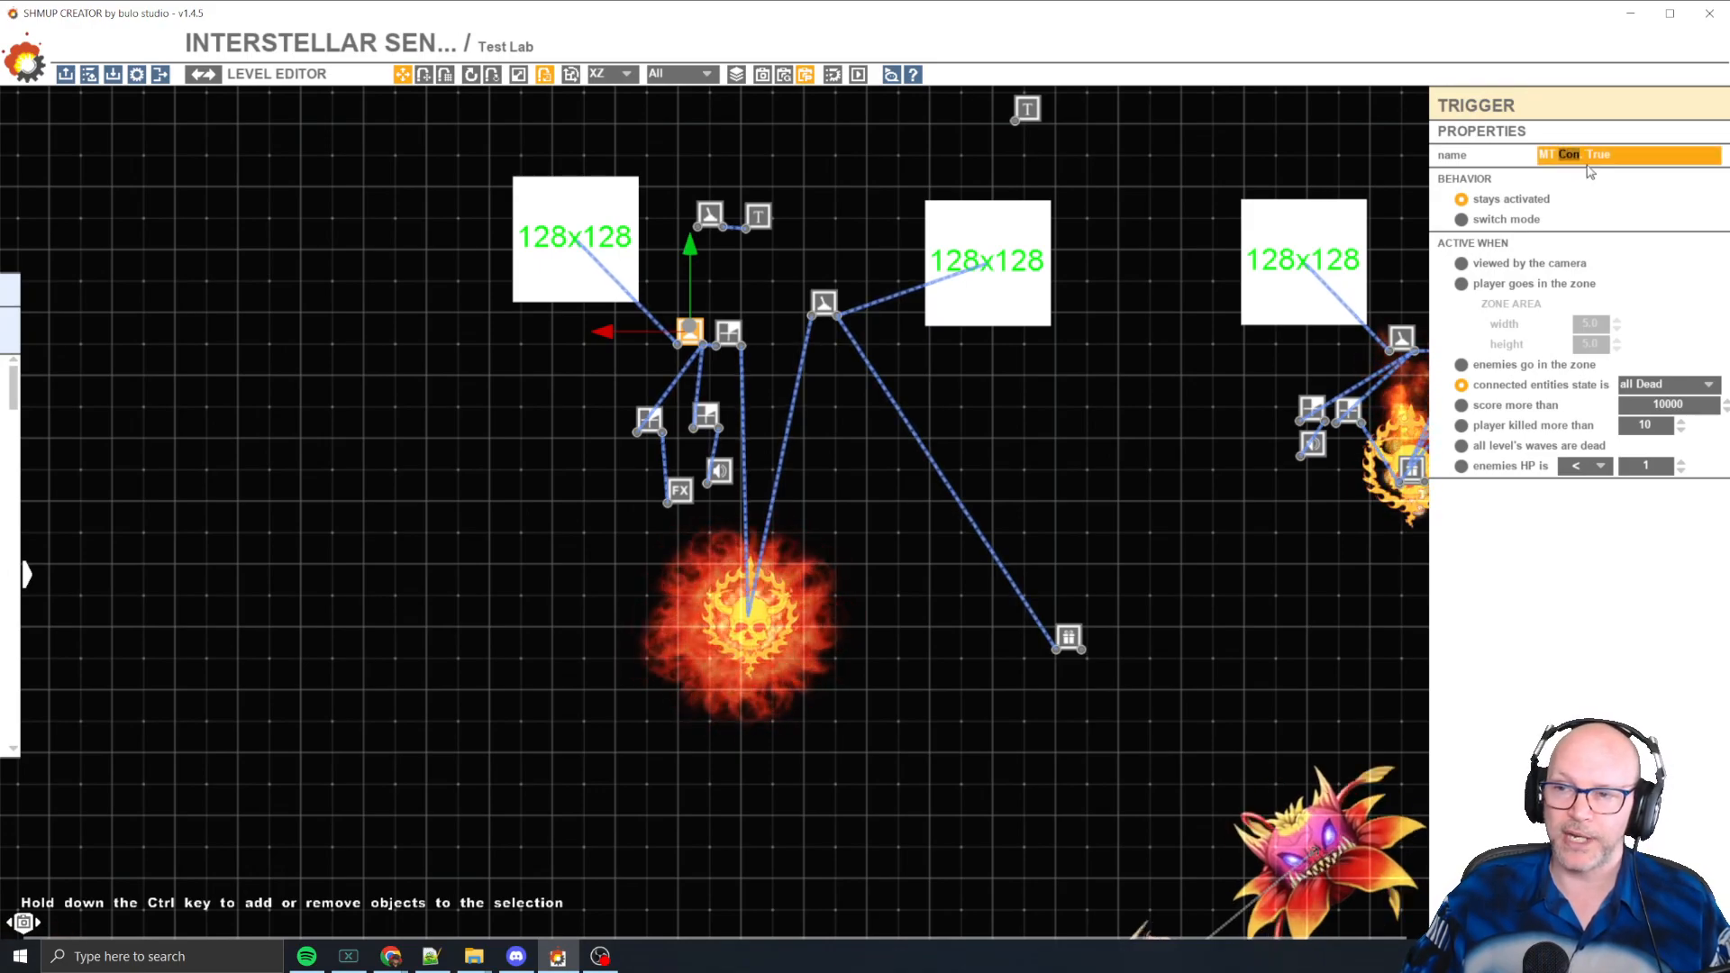
{"action": "left_click", "coordinate": [1642, 155]}
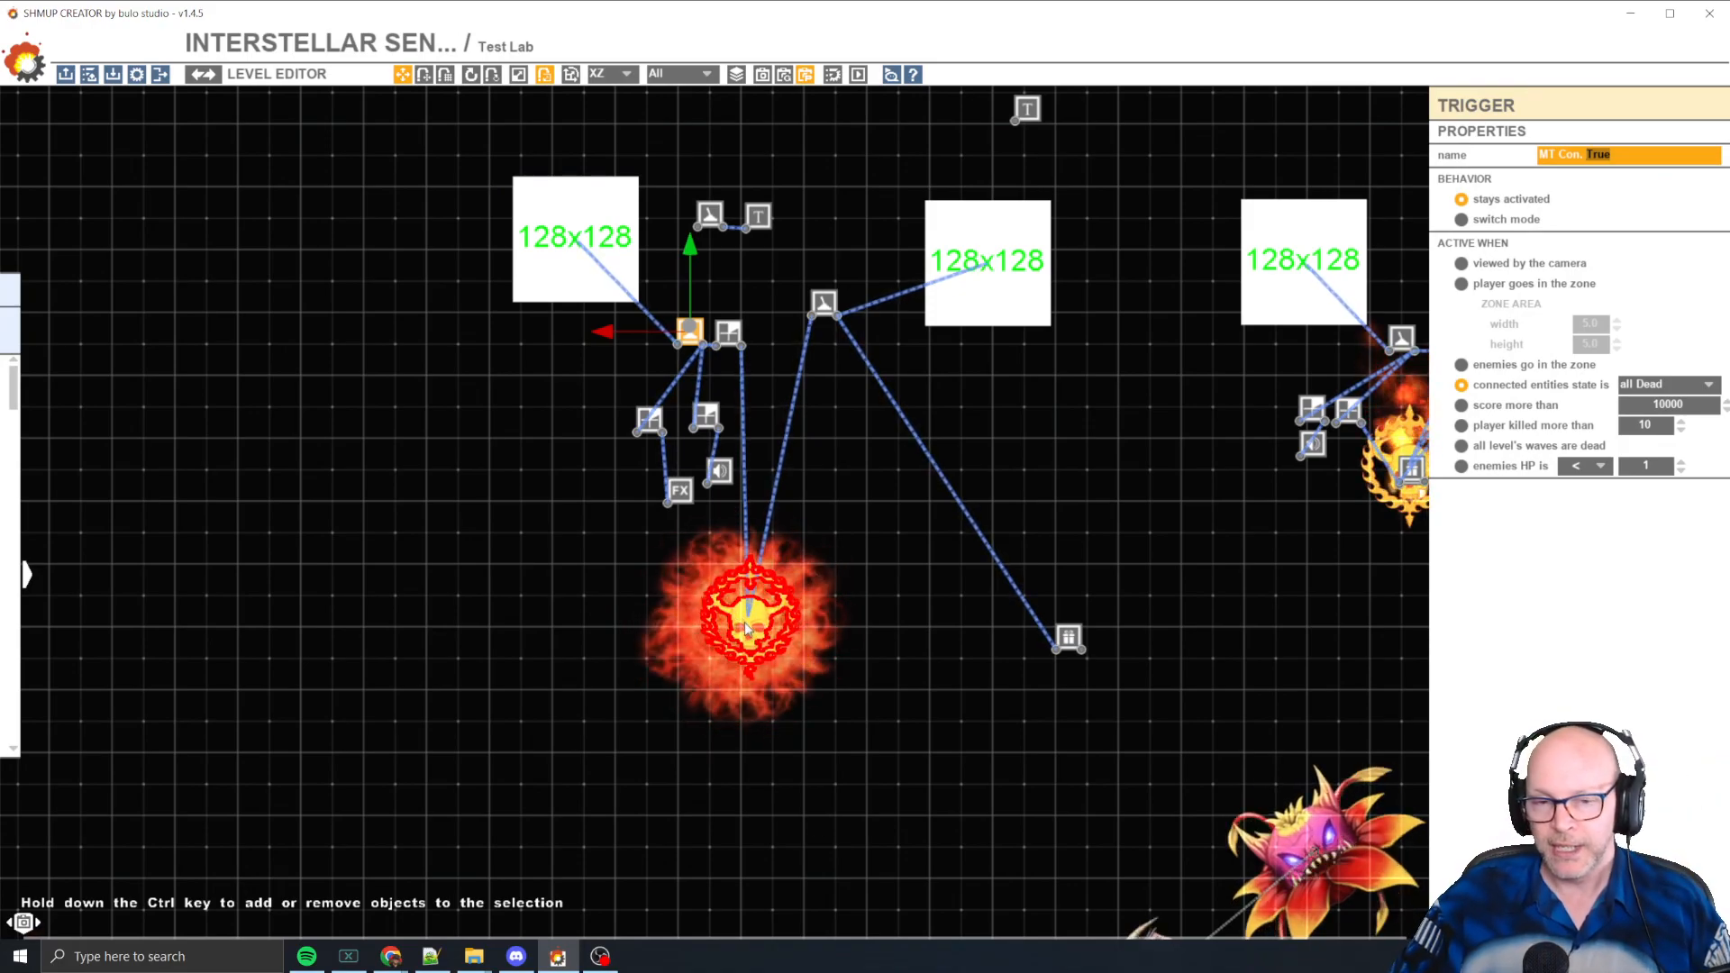
- Examine the name and activation settings of the trigger linking the second 128x128 enemy to the fire skull
{"action": "left_click", "coordinate": [825, 299]}
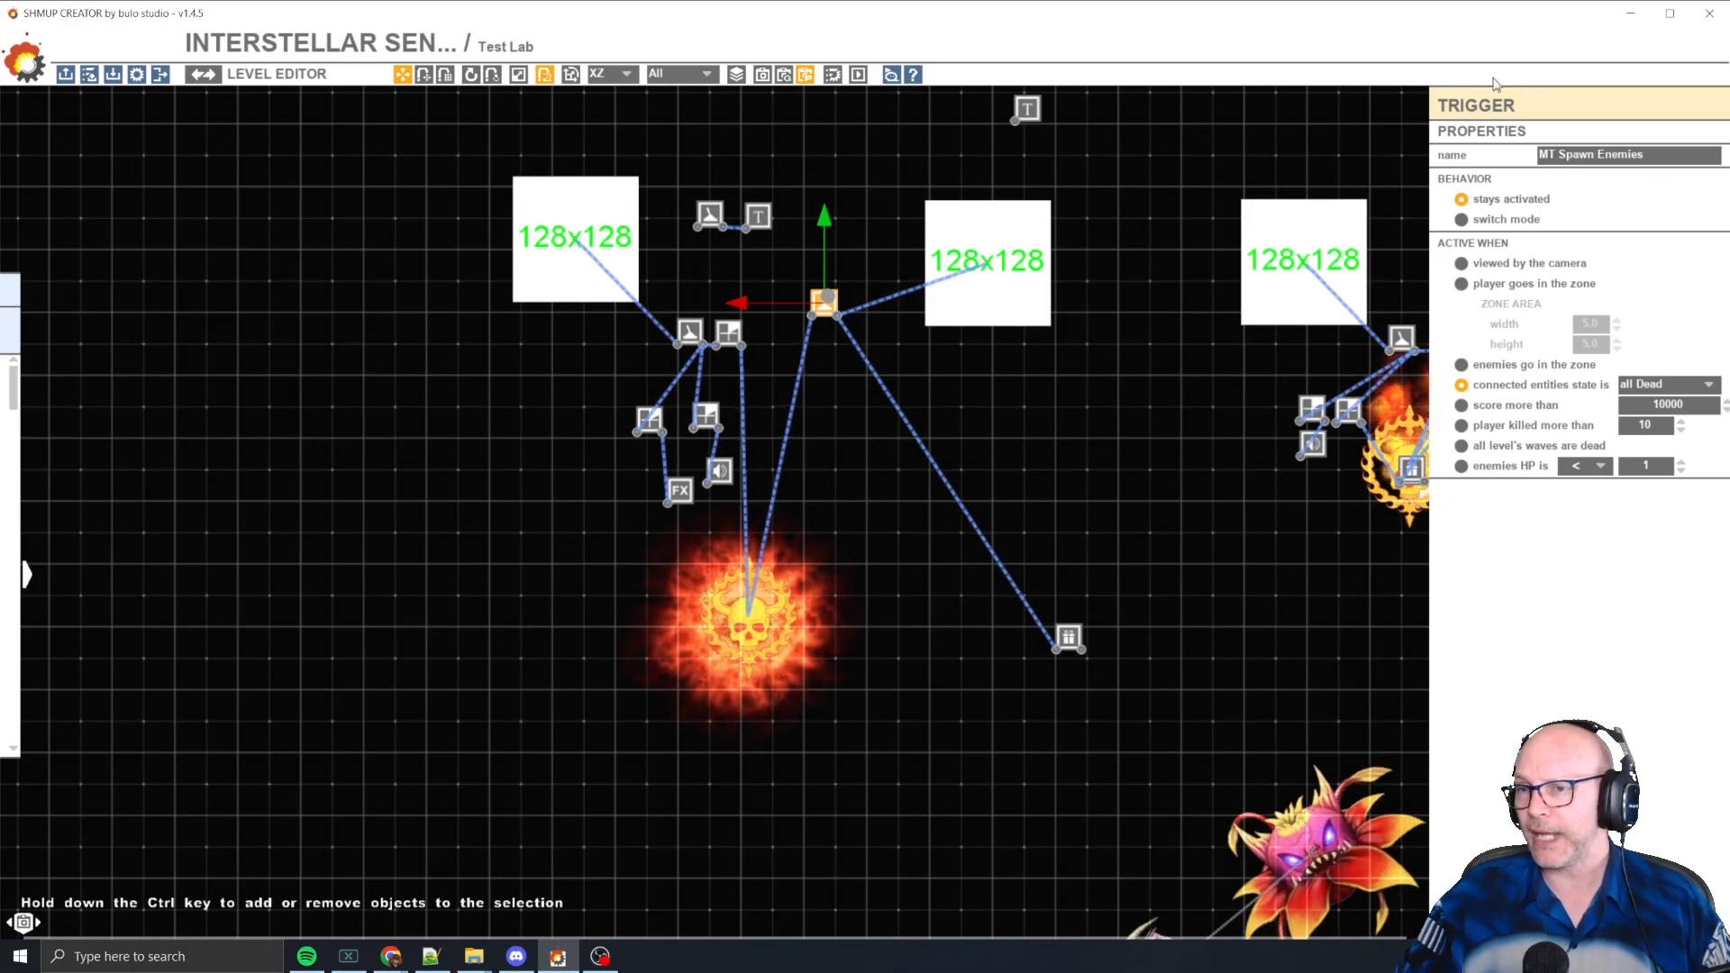
{"action": "left_click", "coordinate": [1591, 154]}
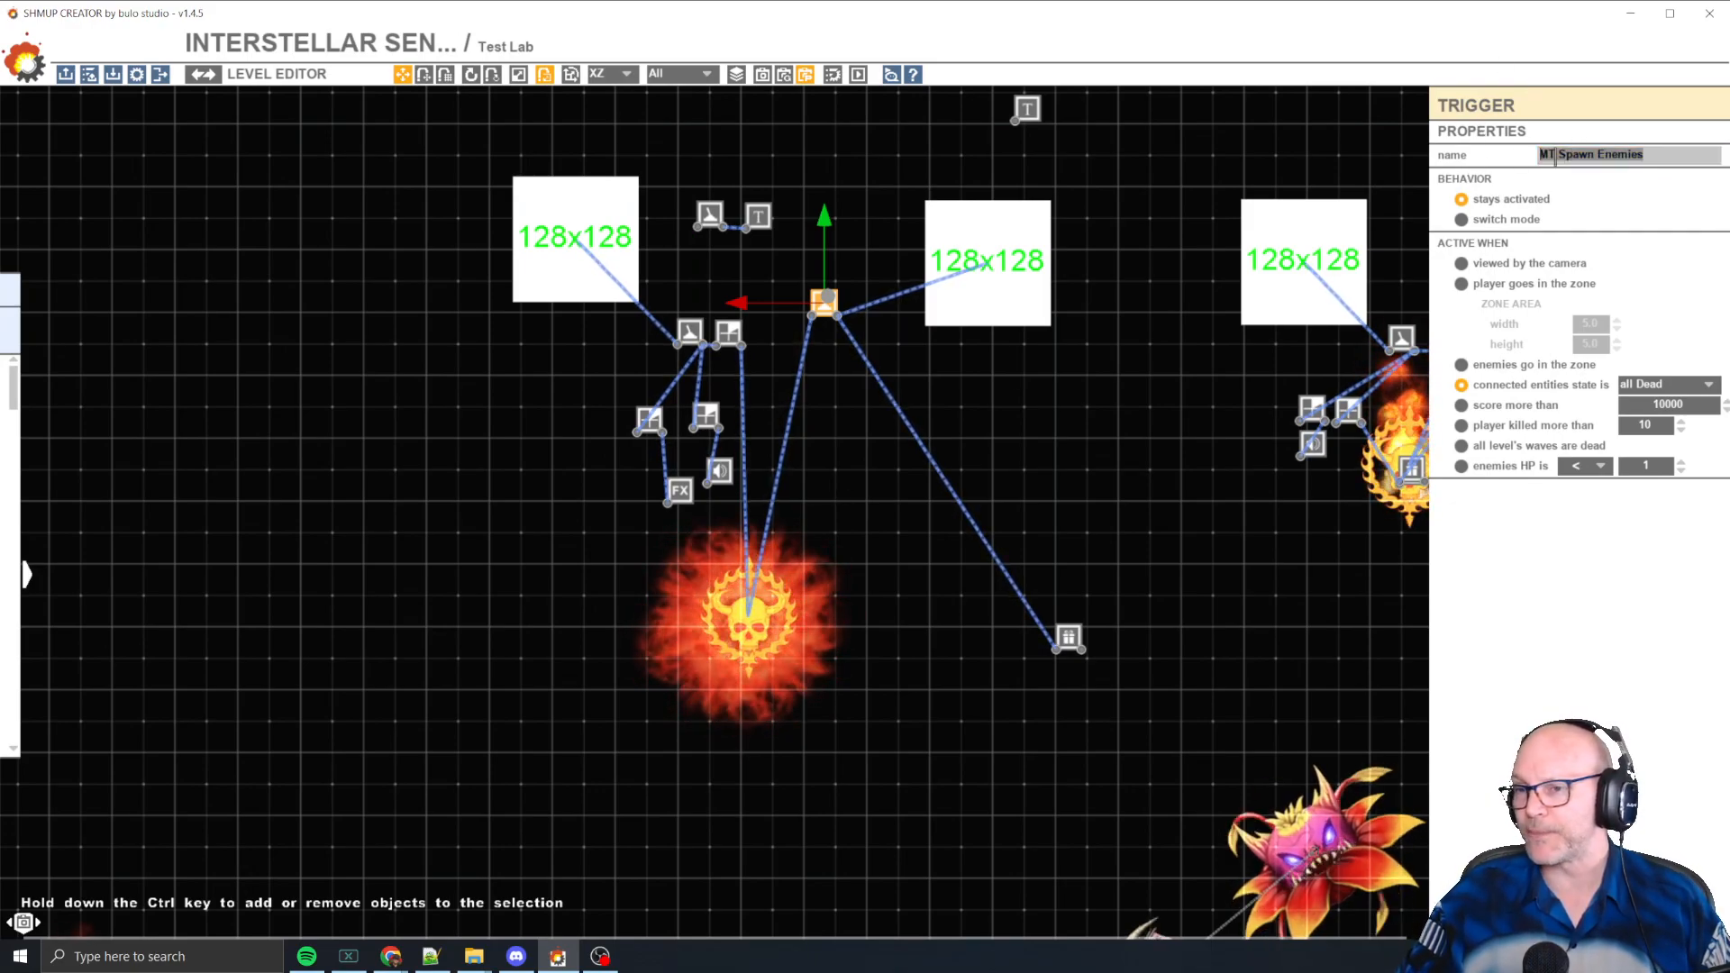
{"action": "left_click", "coordinate": [979, 350]}
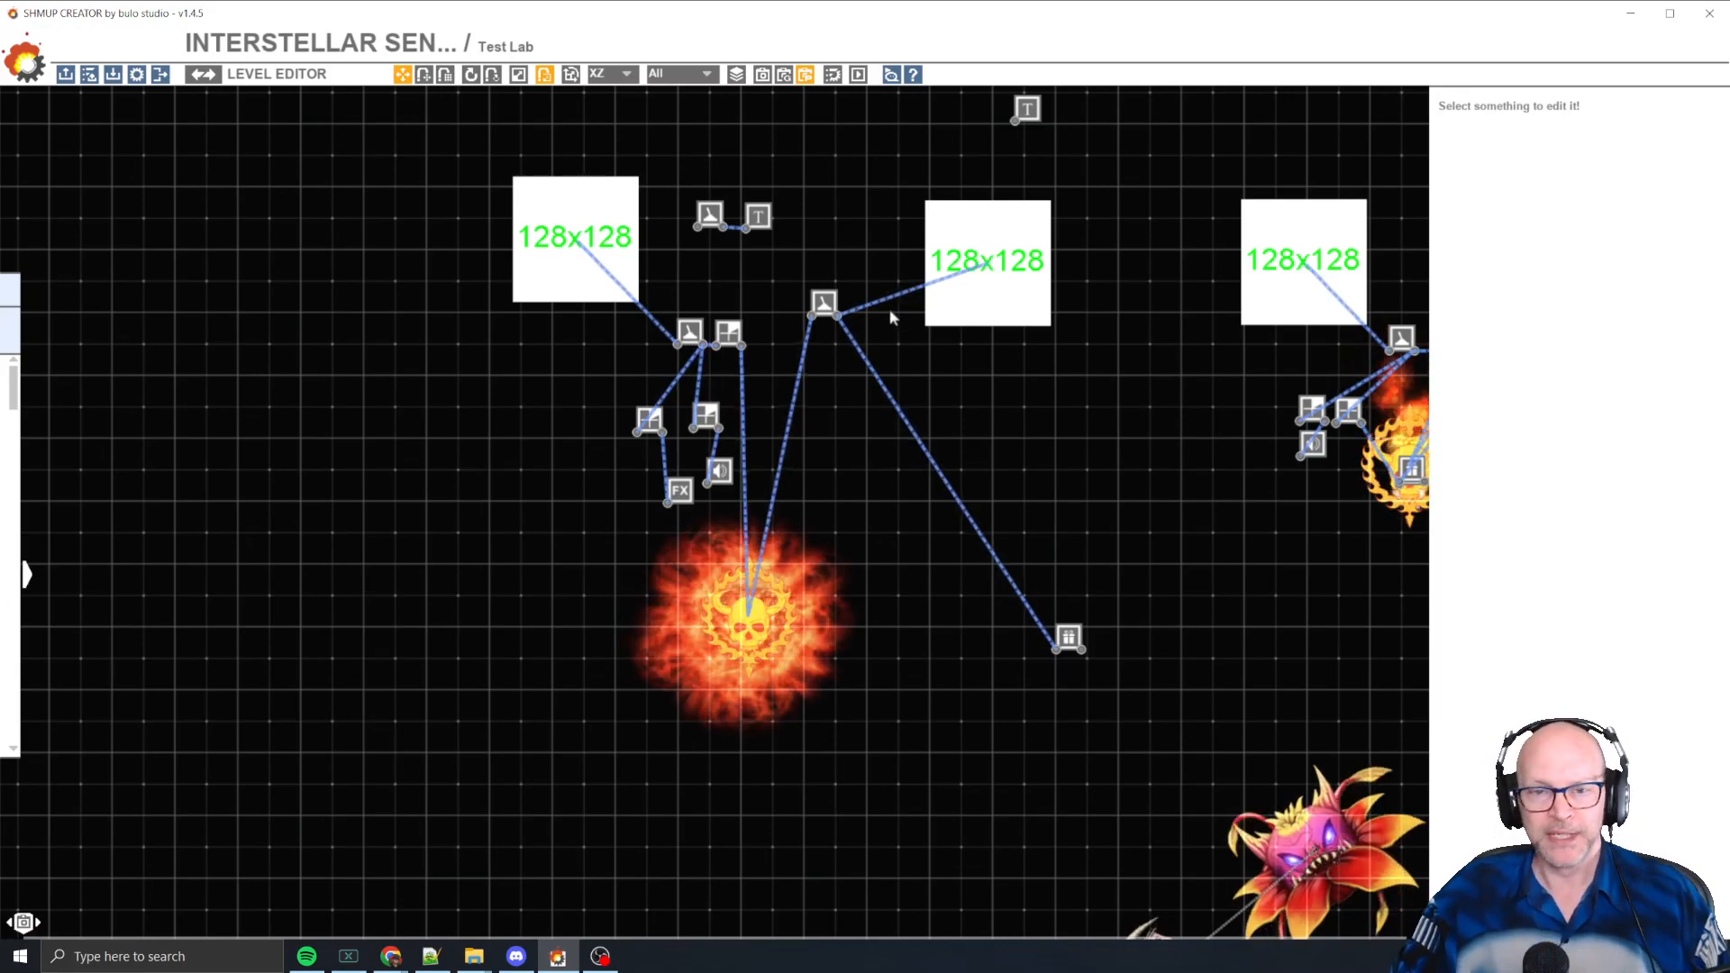
{"action": "left_click", "coordinate": [825, 297]}
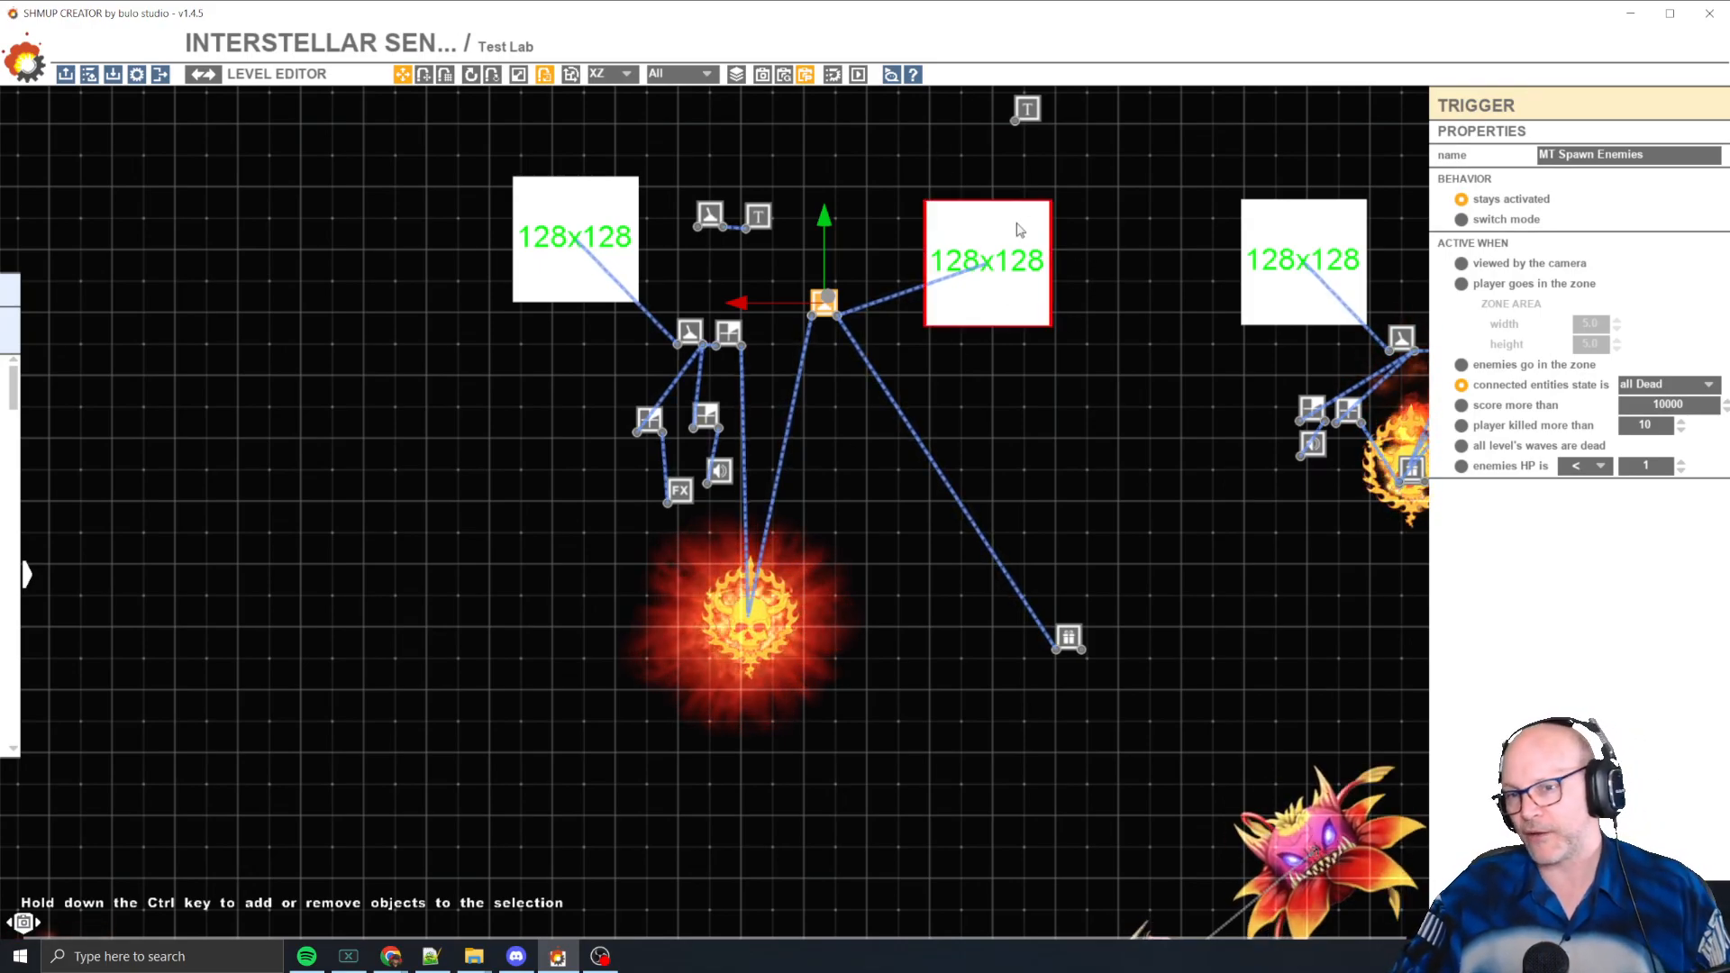
- Select the entire Advanced Monster Trophy setup with its enemies and triggers, and duplicate it into the centre of the game frame
{"action": "scroll", "coordinate": [1108, 348], "scroll_direction": "down", "scroll_amount": 3}
{"action": "scroll", "coordinate": [960, 397], "scroll_direction": "down", "scroll_amount": 1}
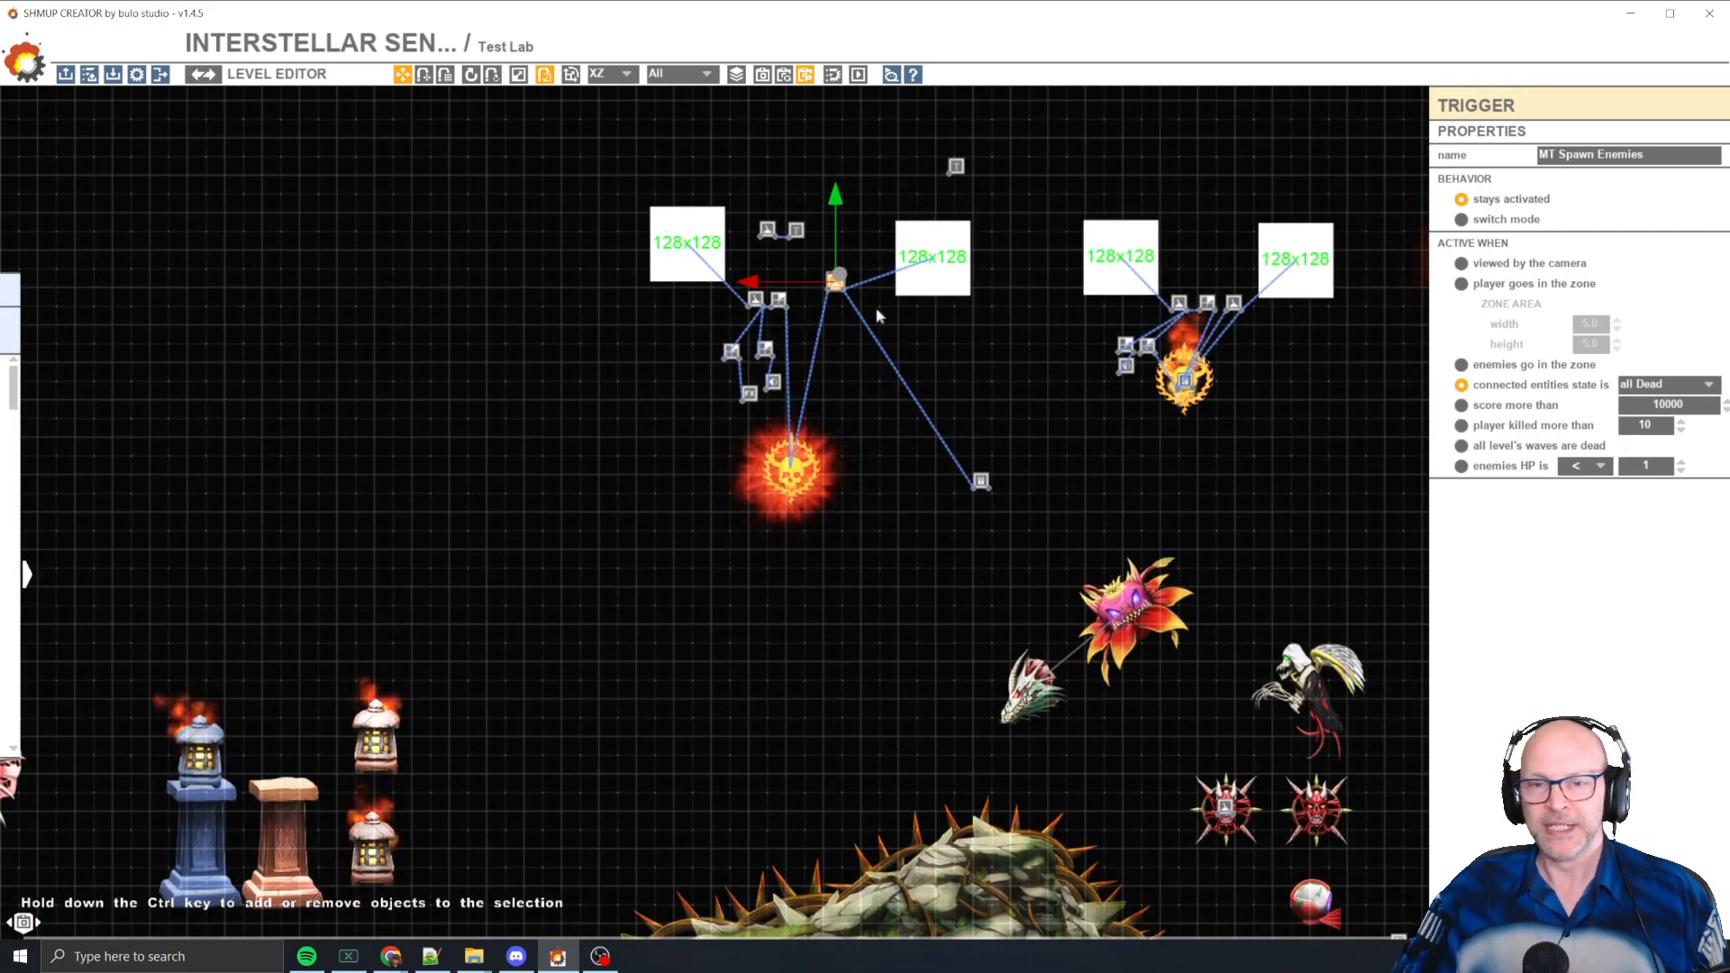
{"action": "left_click_drag", "start_coordinate": [601, 187], "coordinate": [1025, 532]}
{"action": "scroll", "coordinate": [1024, 540], "scroll_direction": "down", "scroll_amount": 3}
{"action": "middle_click_drag", "start_coordinate": [1028, 576], "coordinate": [755, 344]}
{"action": "middle_click_drag", "start_coordinate": [815, 664], "coordinate": [595, 483]}
{"action": "middle_click_drag", "start_coordinate": [507, 365], "coordinate": [525, 435]}
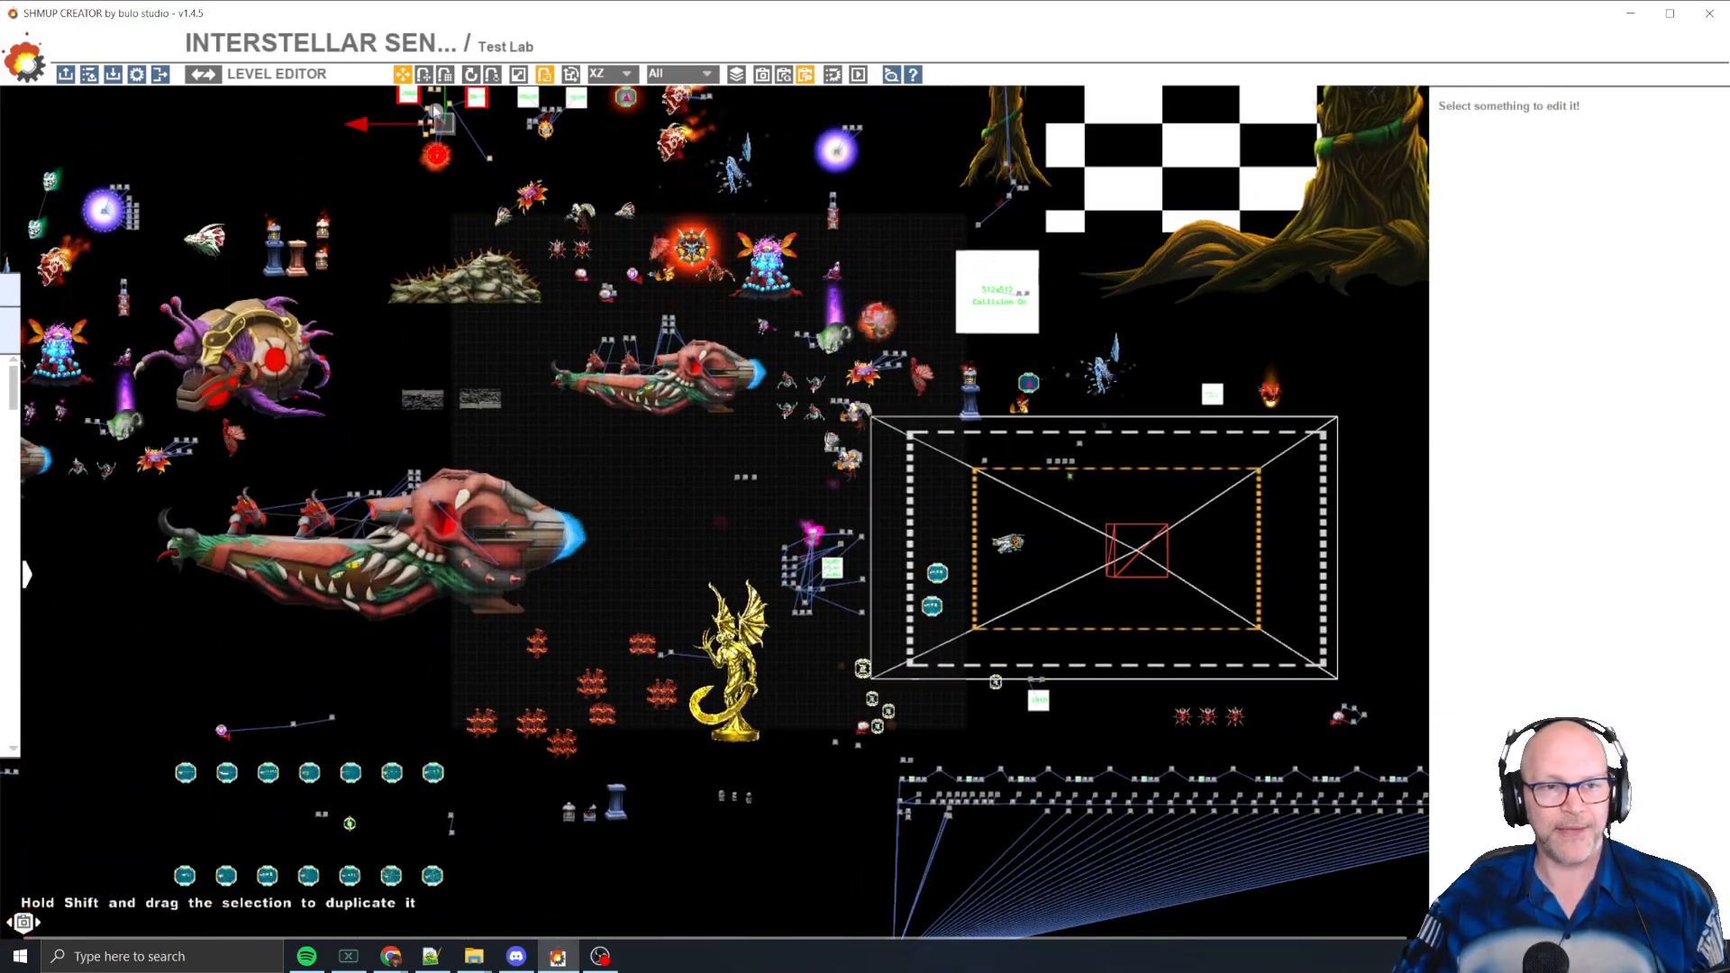
{"action": "left_click_drag", "start_coordinate": [448, 126], "coordinate": [1124, 567], "text": "shift"}
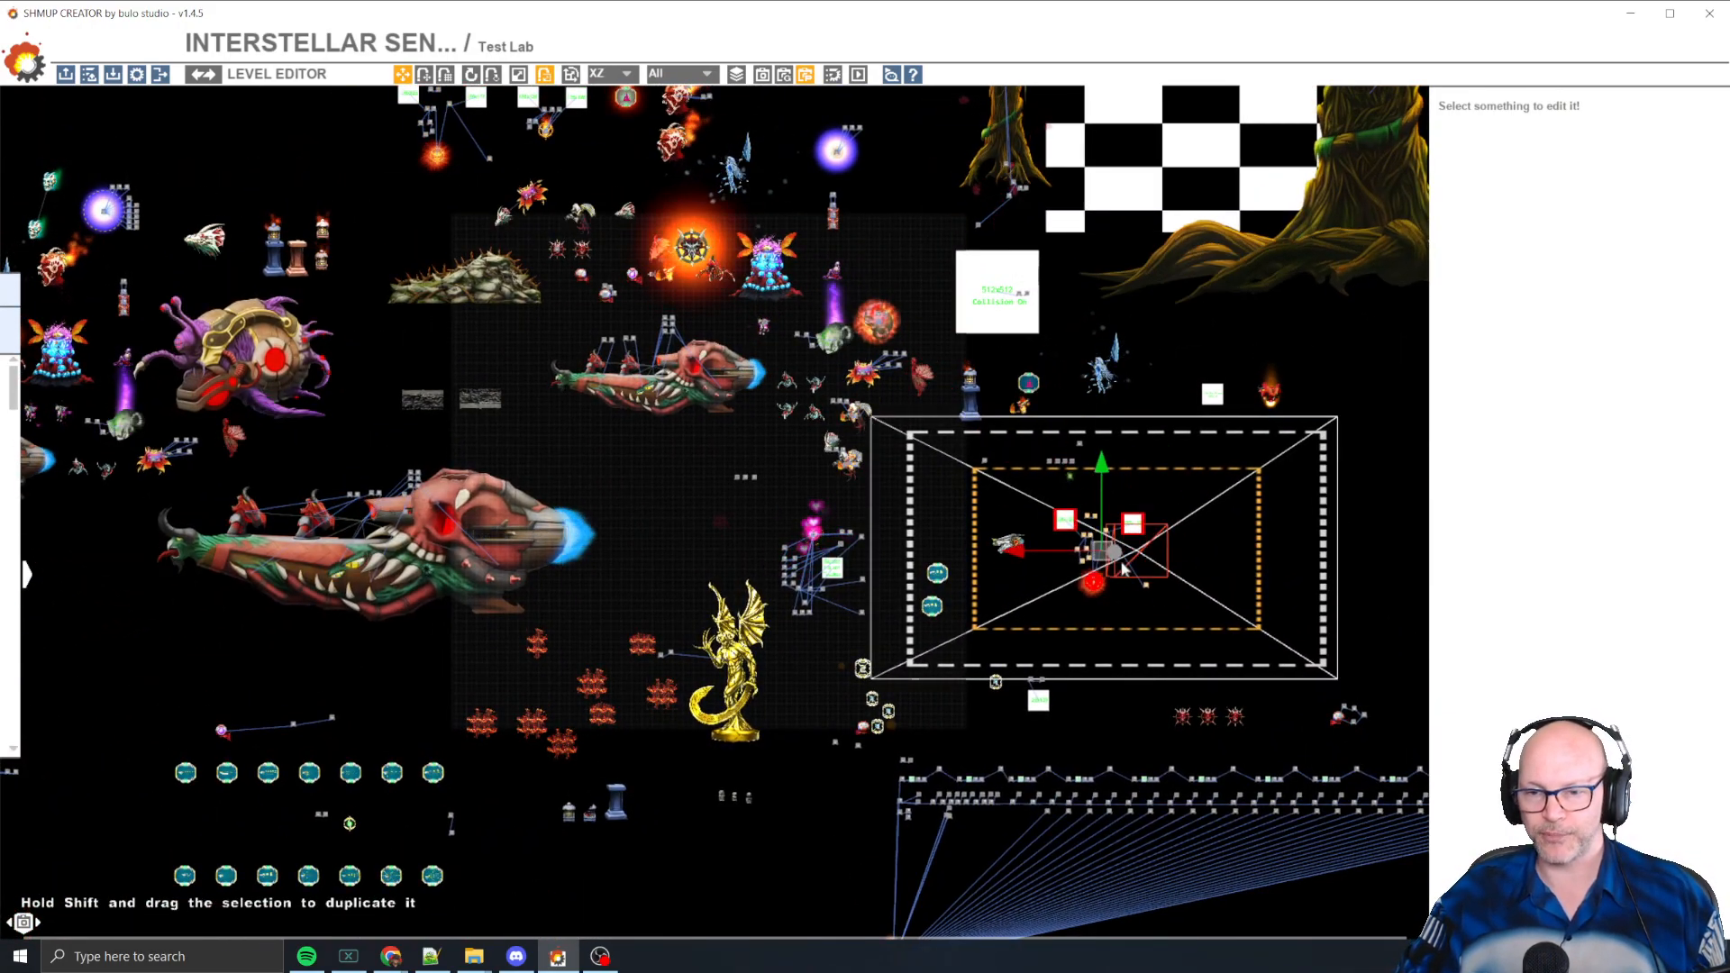
- Playtest the Test Lab level with the duplicated trophy setup in the game frame and return to the level editor
{"action": "key", "text": "space"}
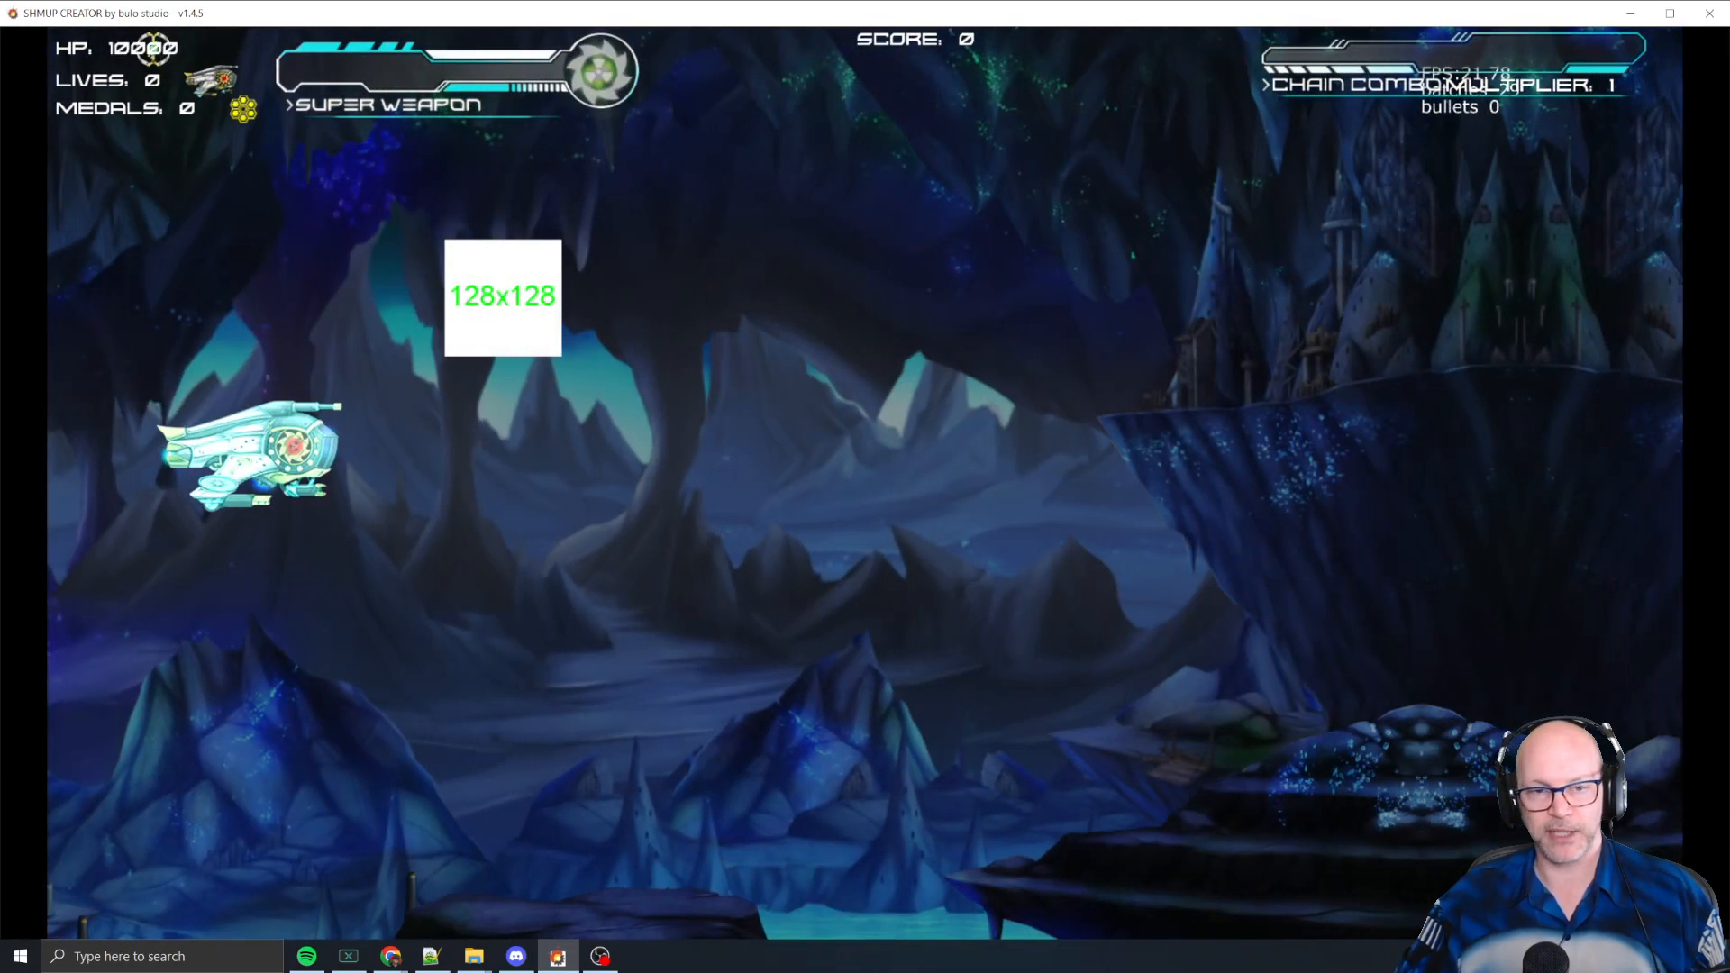
{"action": "key", "text": "Escape"}
- Inspect the name and activation settings of the trigger connected to the first 128x128 enemy in the duplicated setup
{"action": "scroll", "coordinate": [1123, 566], "scroll_direction": "up", "scroll_amount": 6}
{"action": "scroll", "coordinate": [1123, 565], "scroll_direction": "up", "scroll_amount": 2}
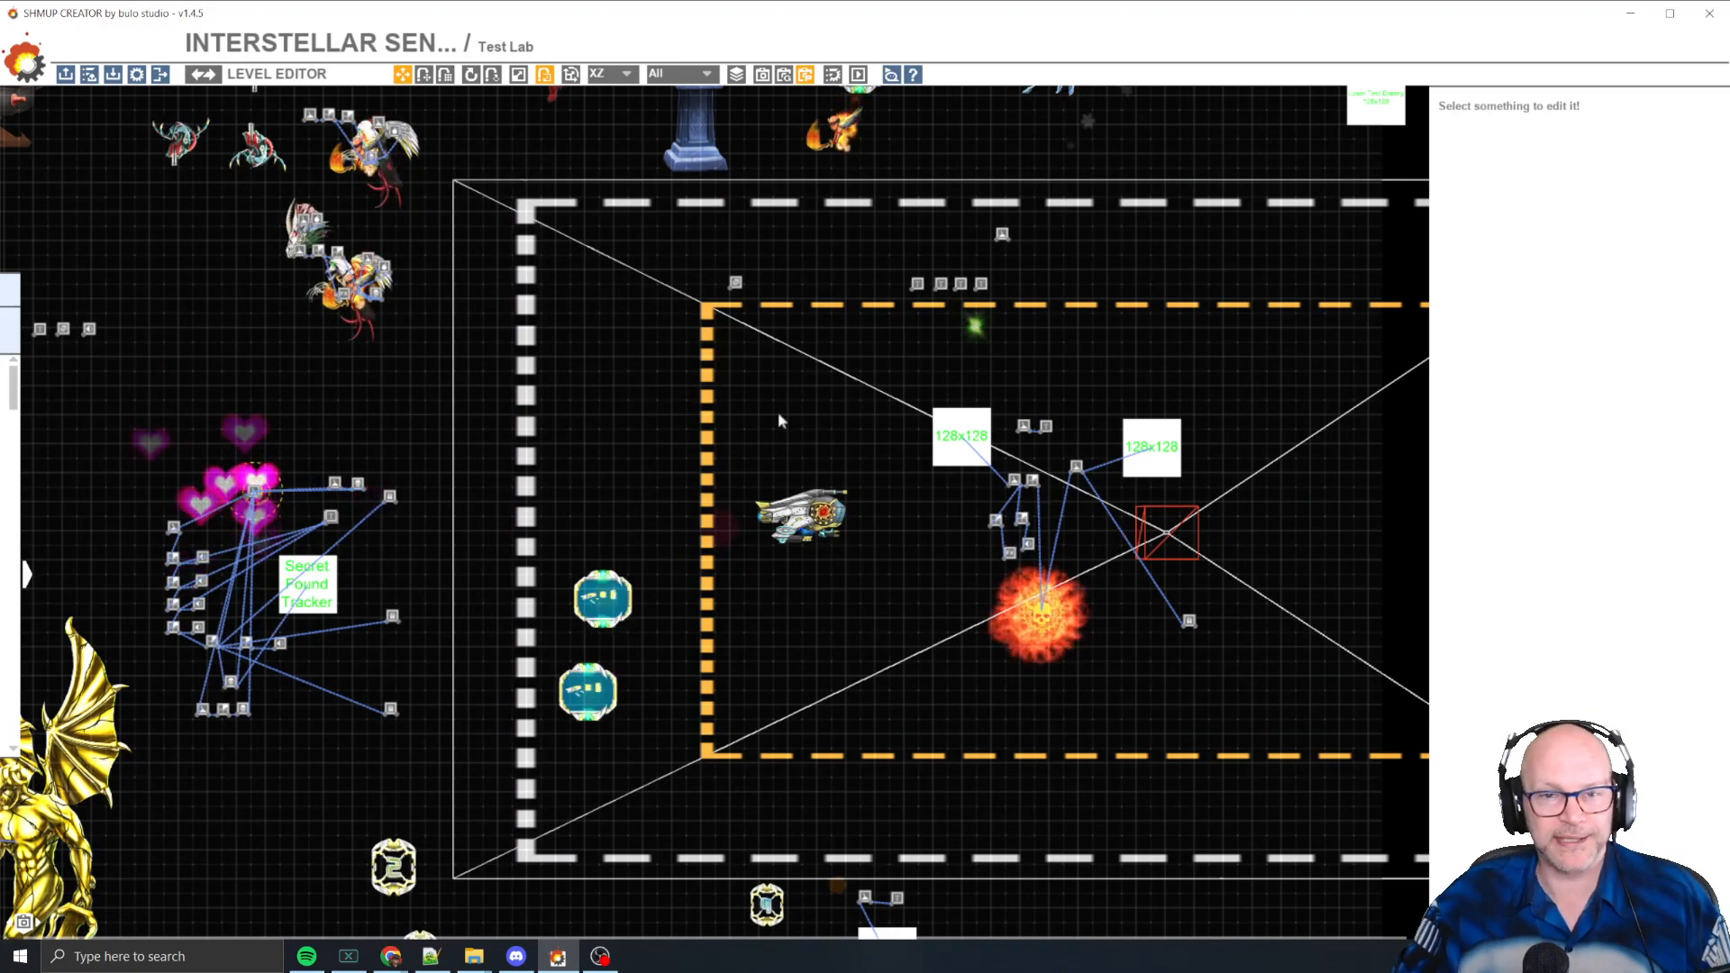
{"action": "scroll", "coordinate": [1015, 491], "scroll_direction": "up", "scroll_amount": 2}
{"action": "left_click", "coordinate": [1015, 491]}
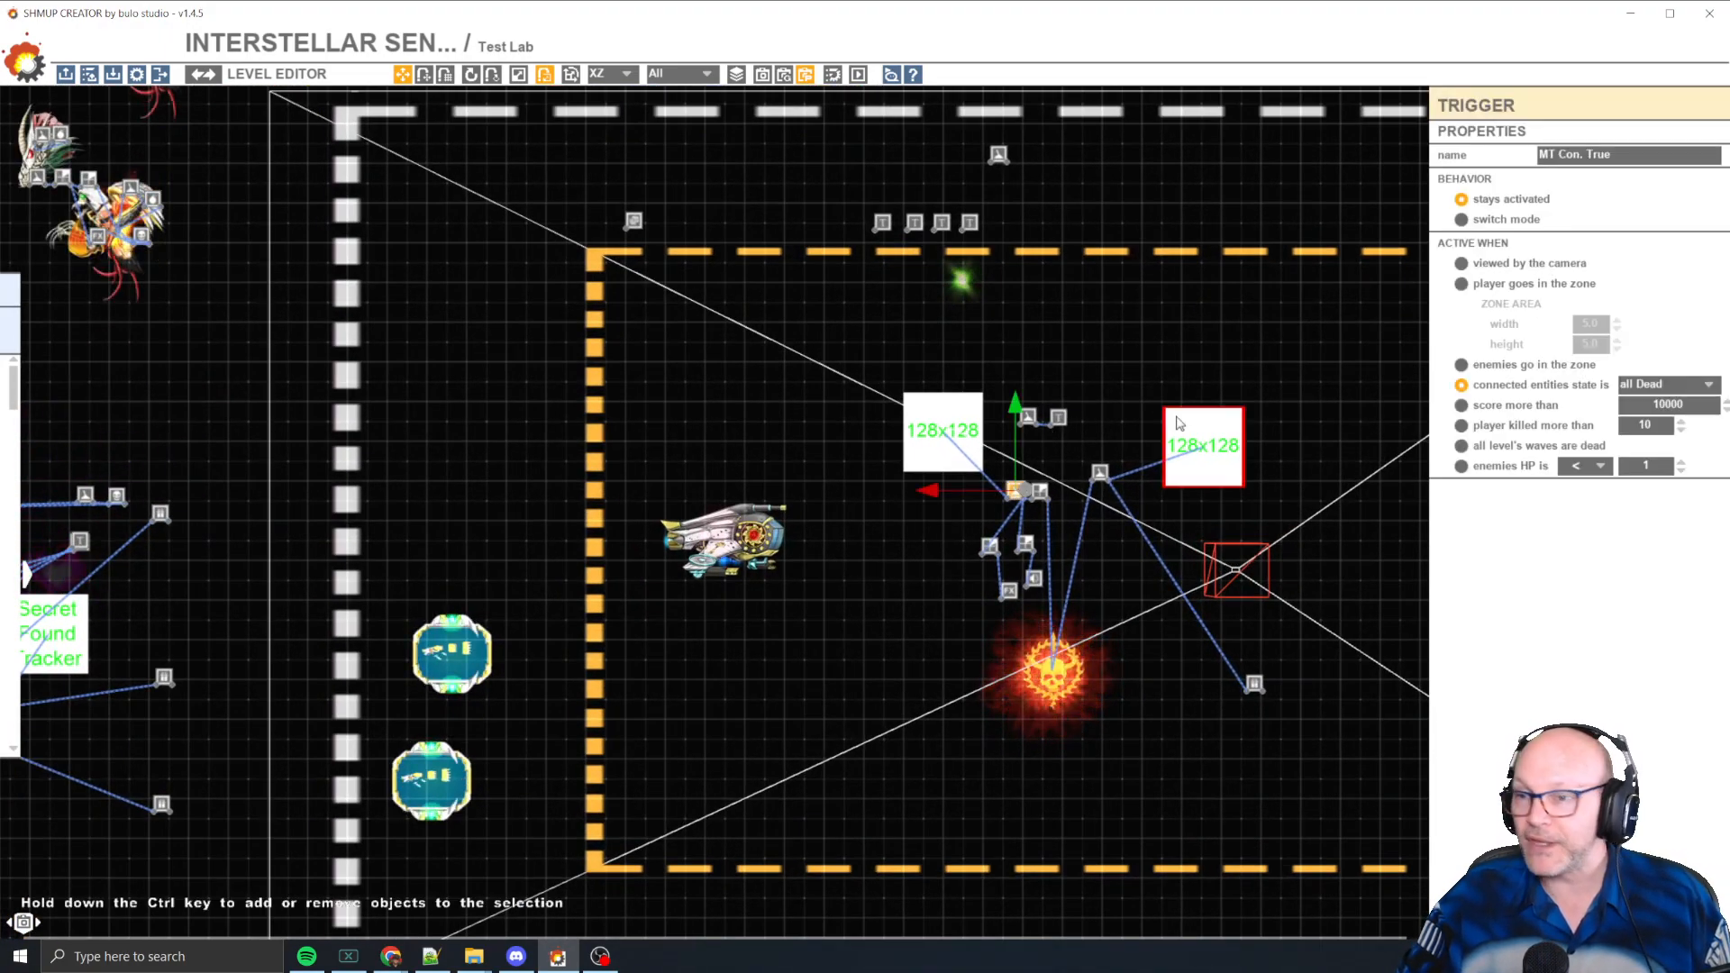
{"action": "left_click", "coordinate": [1110, 351]}
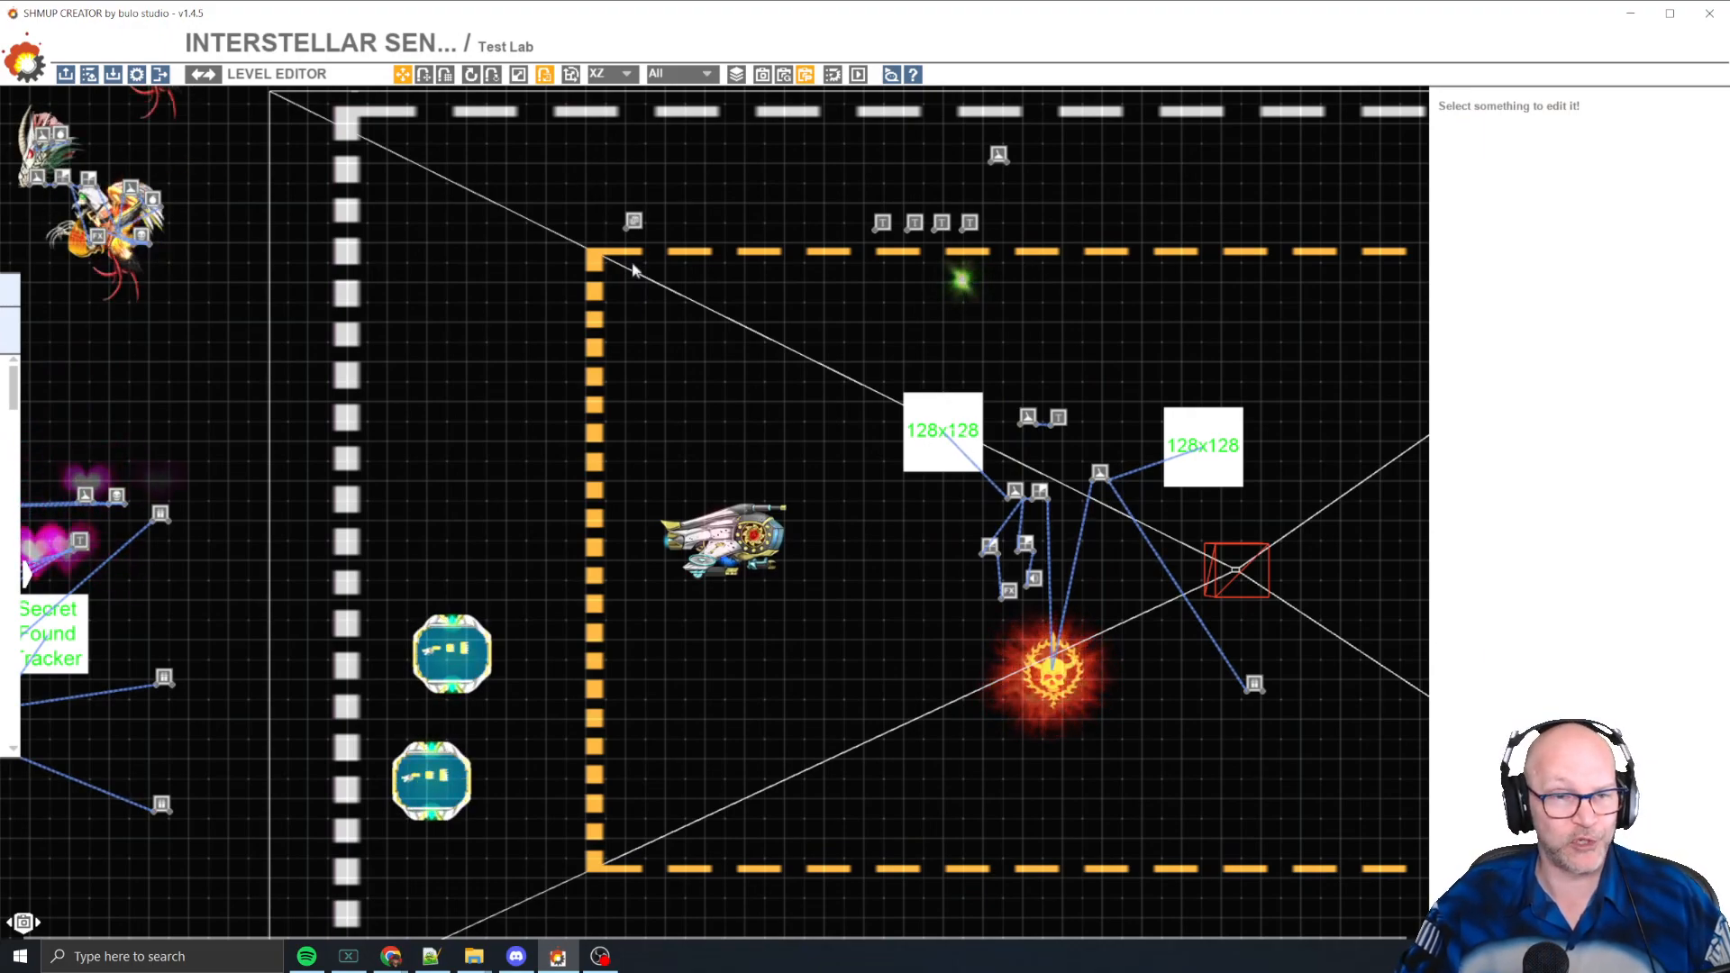
- Show the project's level list in the Level Manager, where Test Lab is kept, and return to the level editor
{"action": "scroll", "coordinate": [676, 289], "scroll_direction": "up", "scroll_amount": 1}
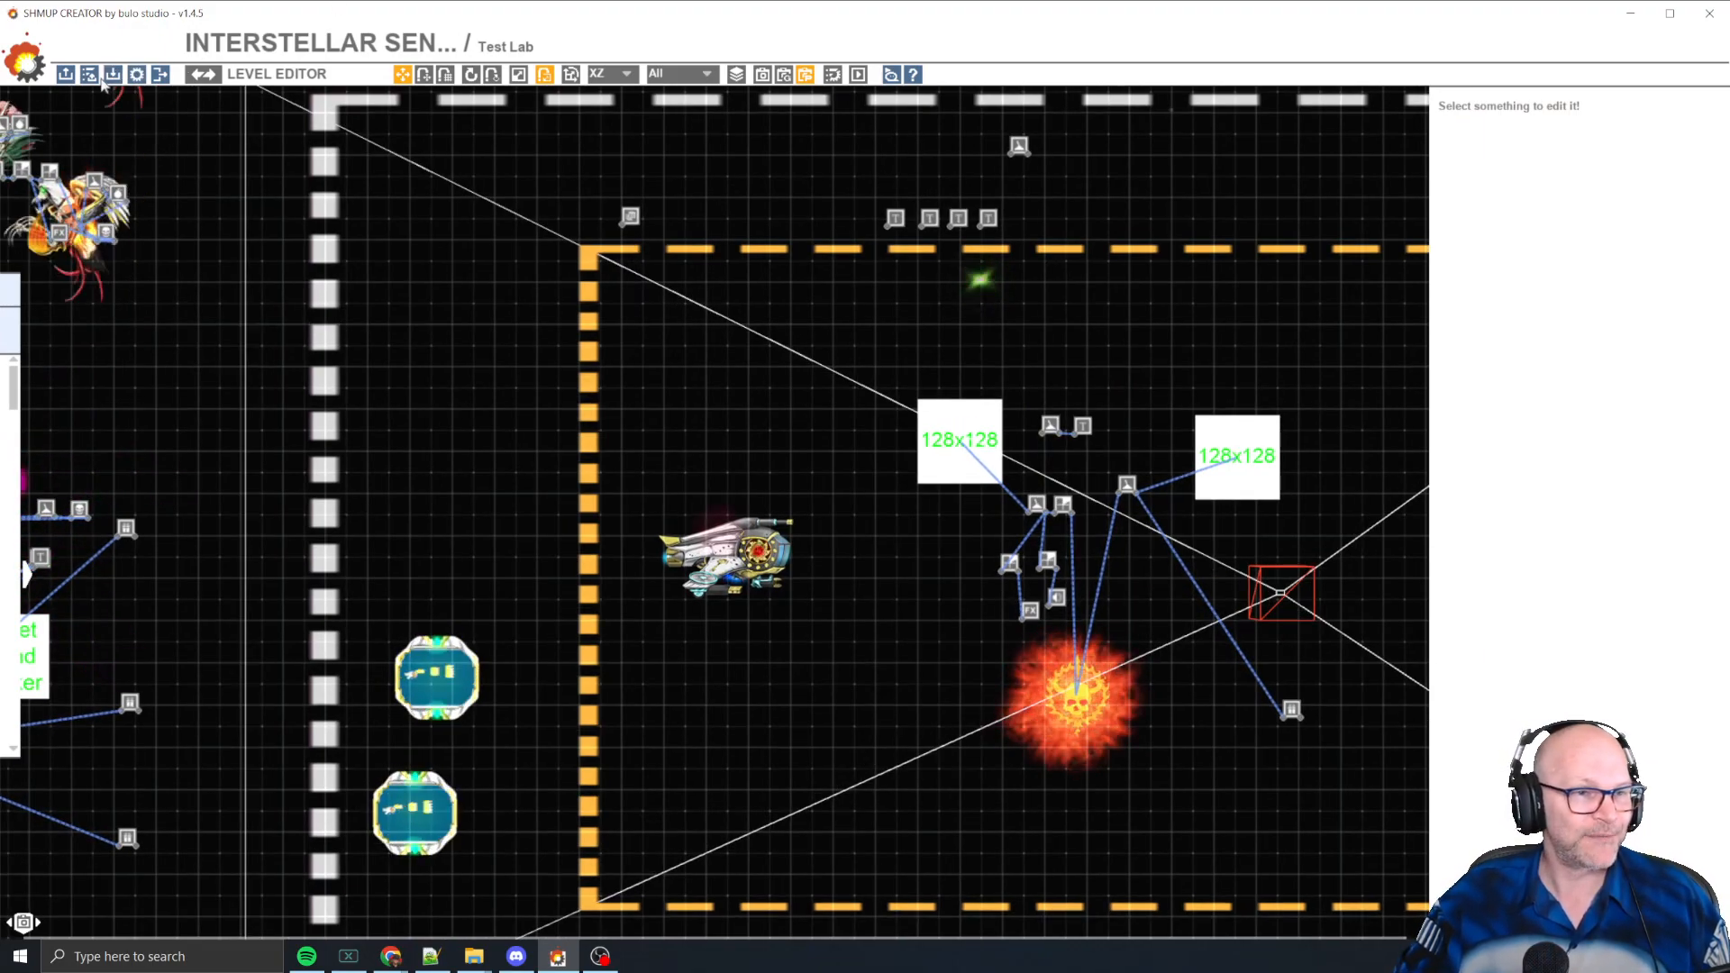
{"action": "left_click", "coordinate": [202, 74]}
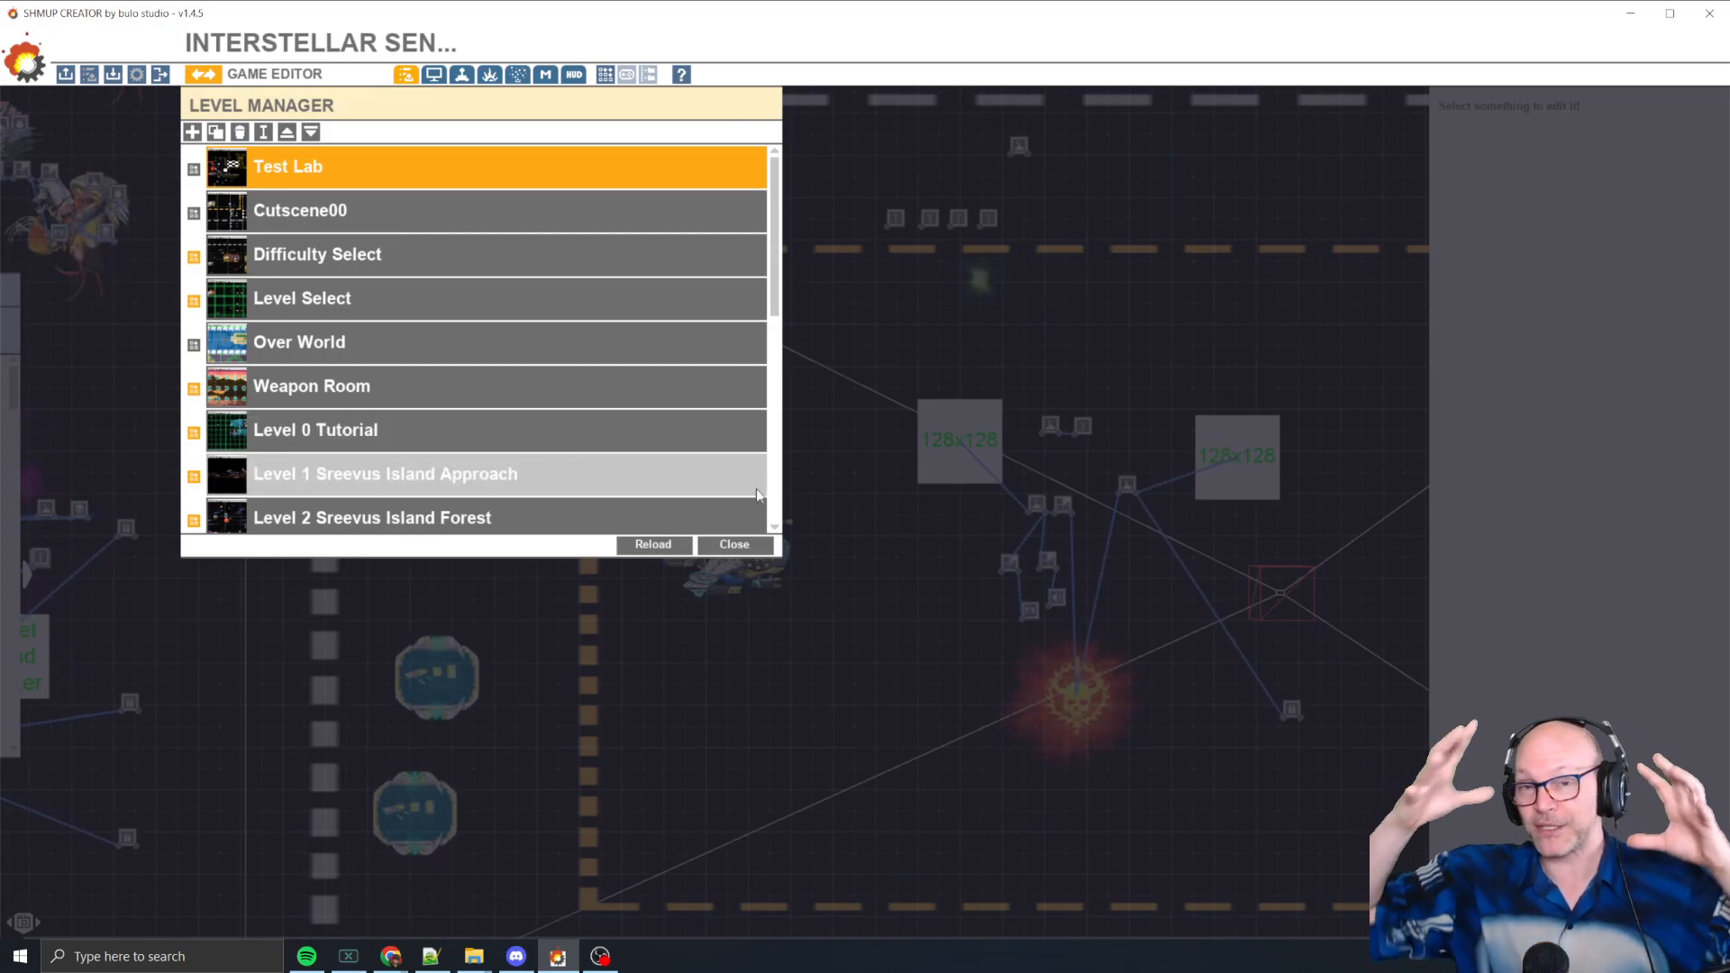
{"action": "left_click", "coordinate": [753, 545]}
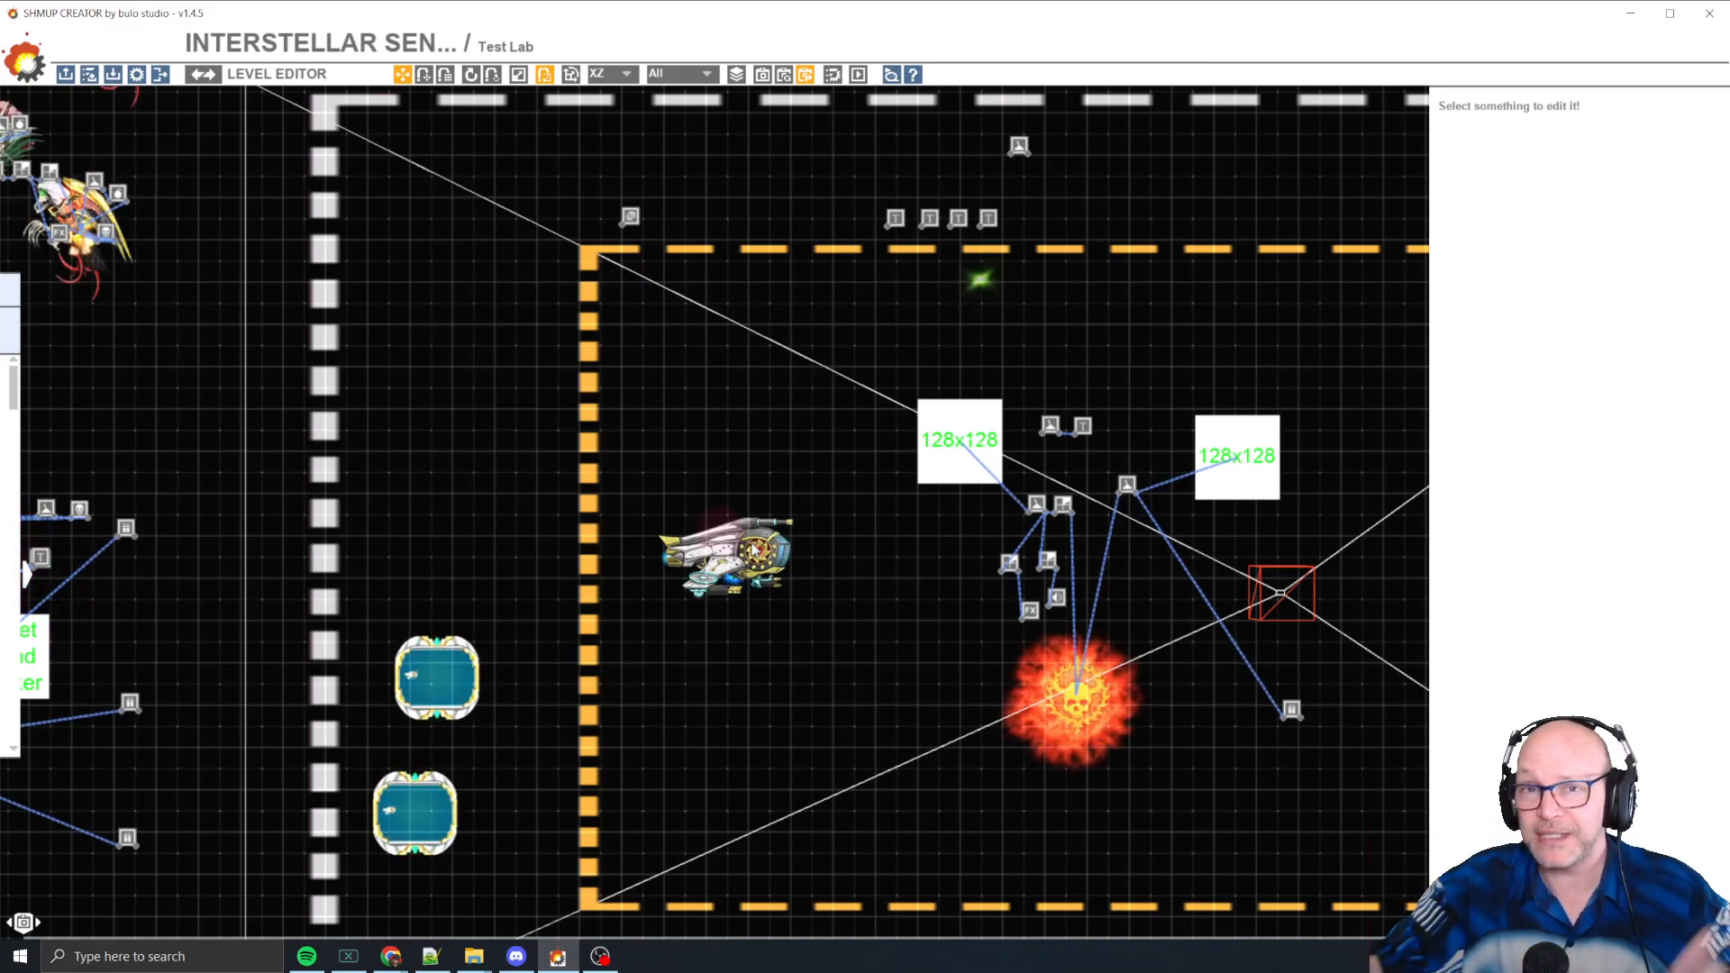
- Switch to the Trello card "SC Tips & Tricks: 5 Quick tips" to review its checklist, and return to SHMUP Creator
{"action": "key", "text": "alt+Tab"}
{"action": "key", "text": "Escape"}
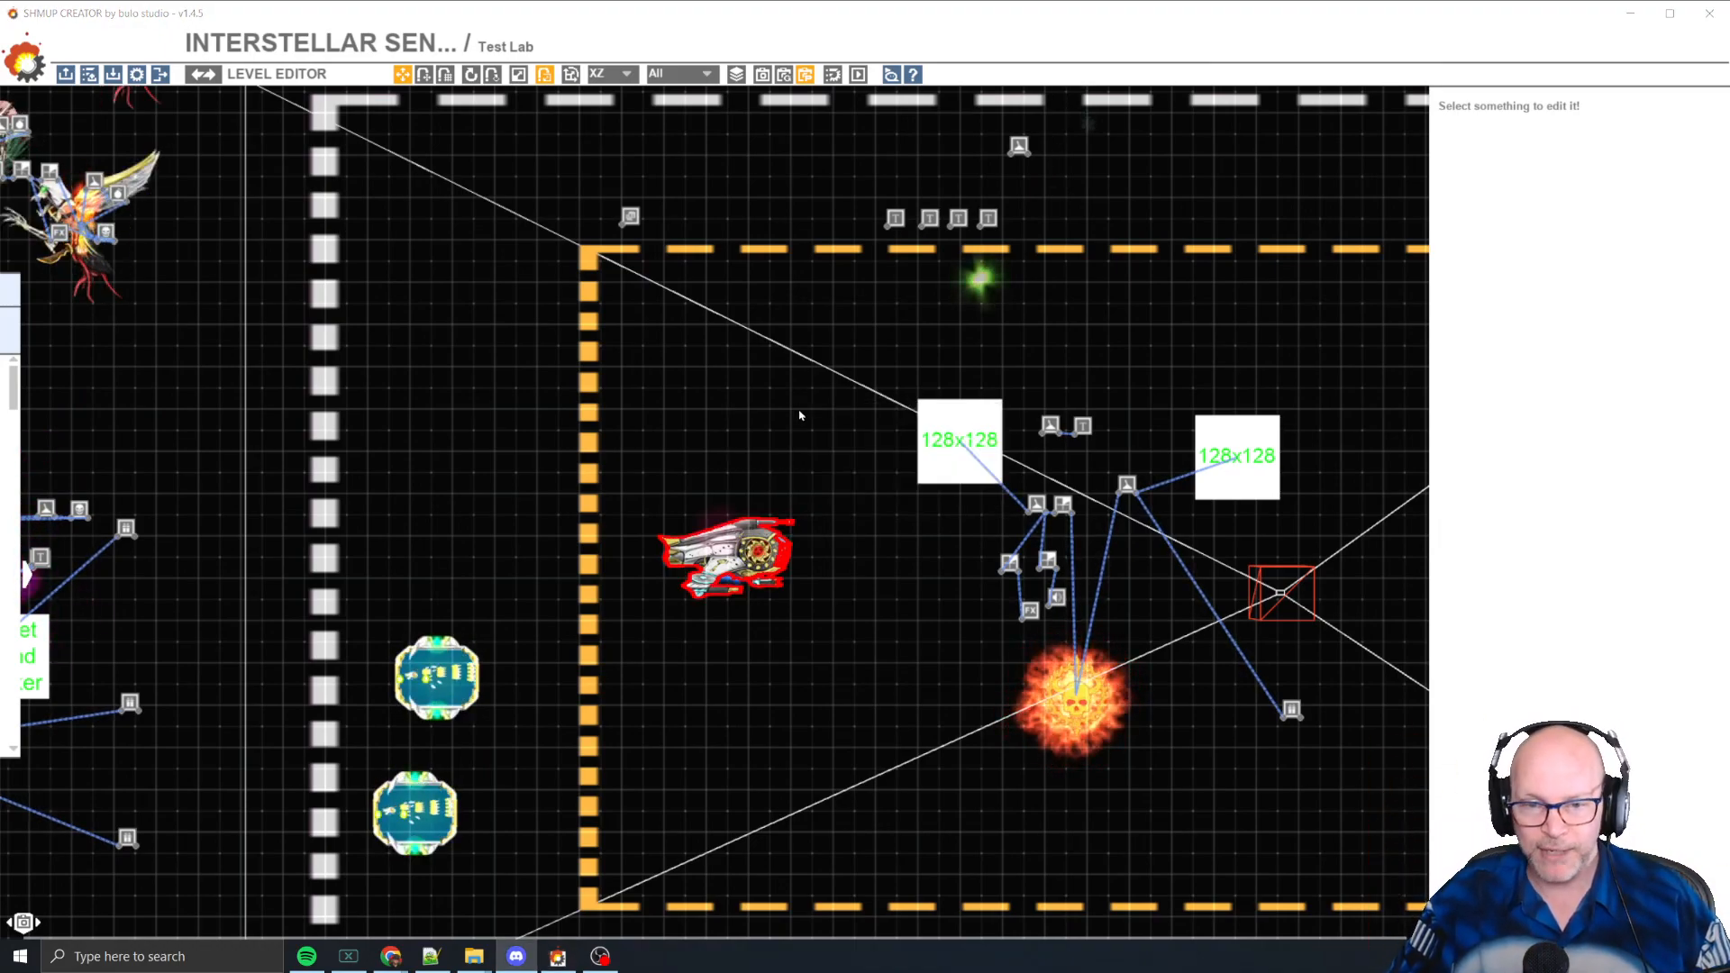
{"action": "key", "text": "alt+Tab"}
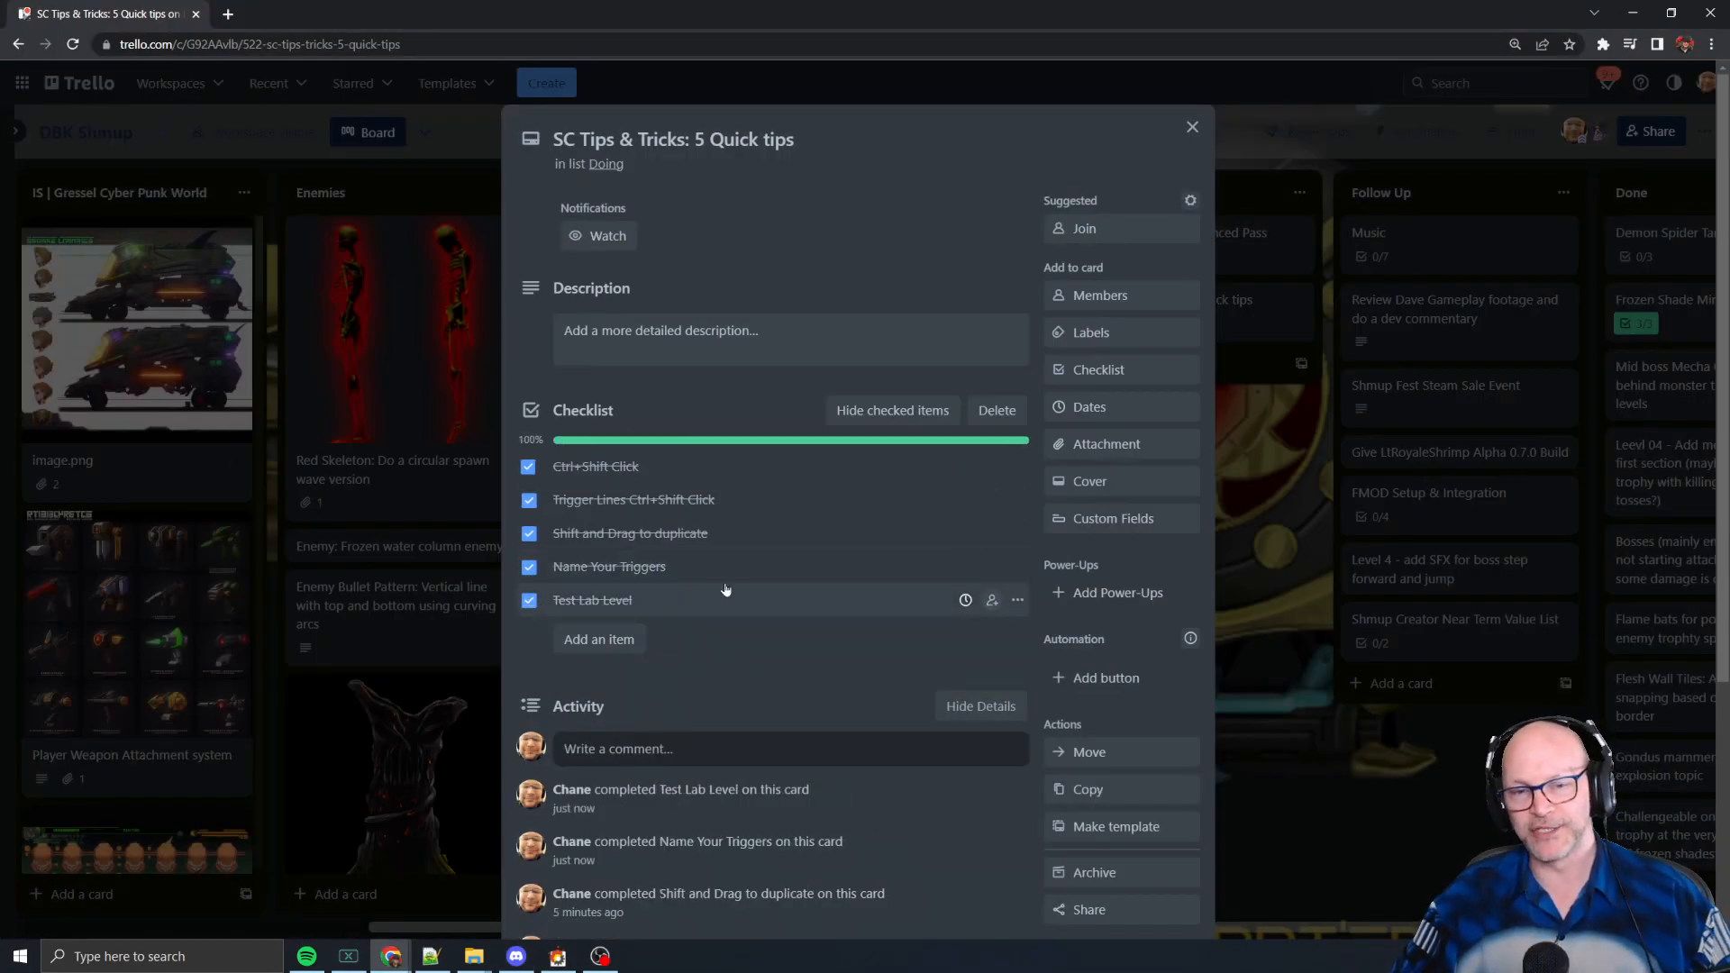
{"action": "key", "text": "alt+Tab"}
{"action": "key", "text": "alt+Tab"}
{"action": "key", "text": "alt+Tab"}
{"action": "key", "text": "alt+Tab"}
{"action": "key", "text": "alt+Tab"}
{"action": "key", "text": "alt+shift+Tab"}
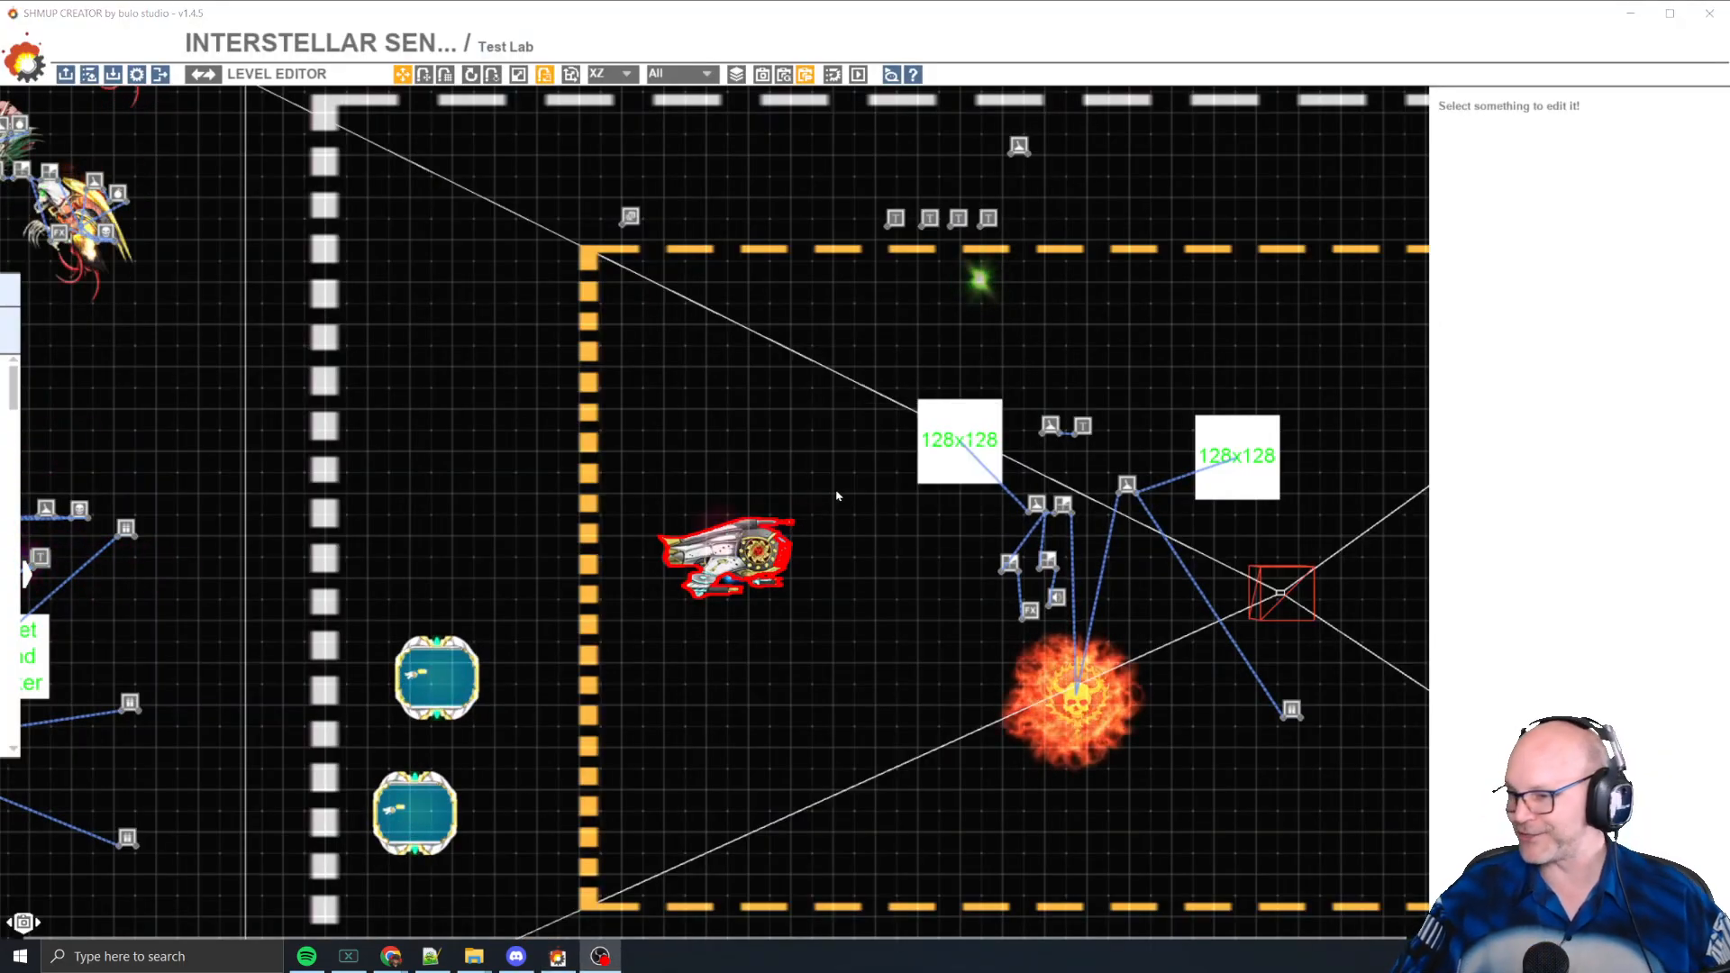